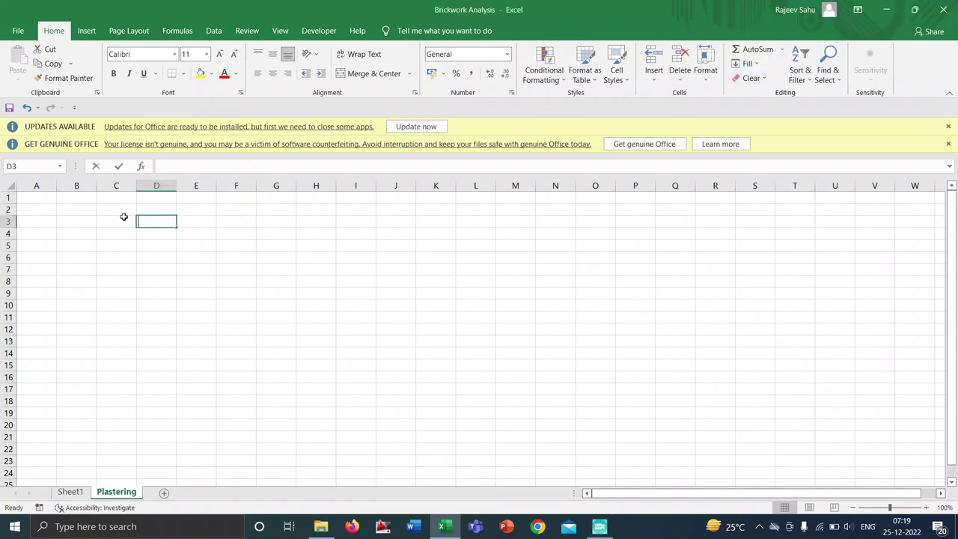
Enter the heading "Plastering" in cell D3 and "Mortar" in cell E3.
type("Plastering")
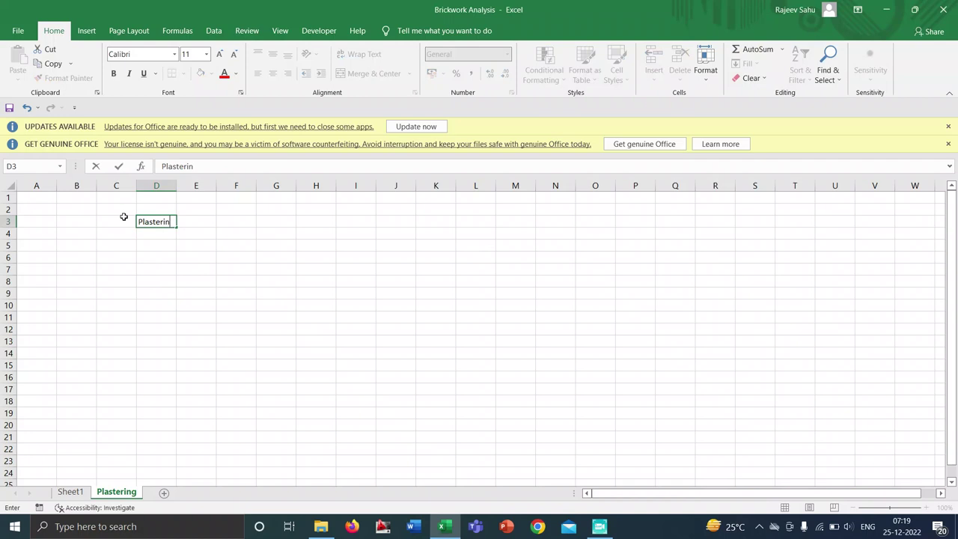
key("Return")
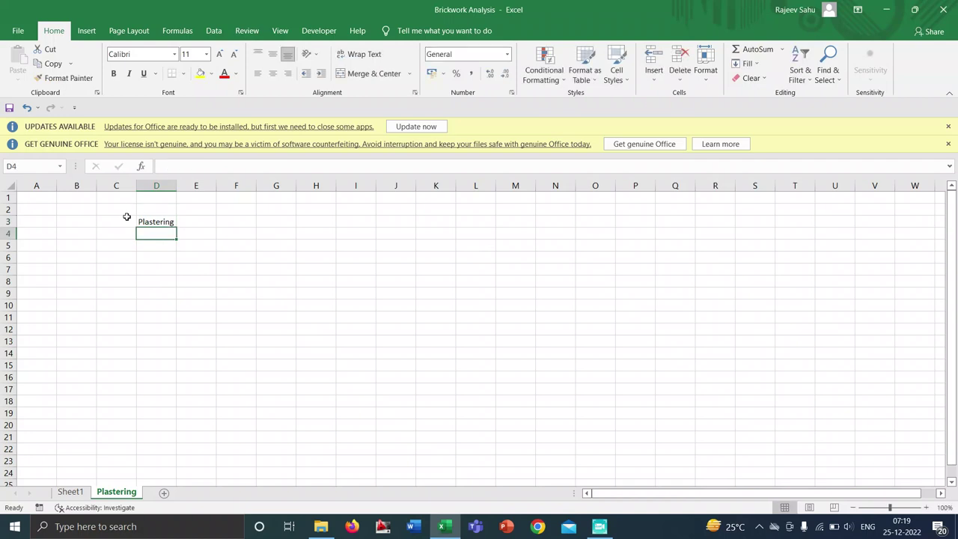
left_click(191, 222)
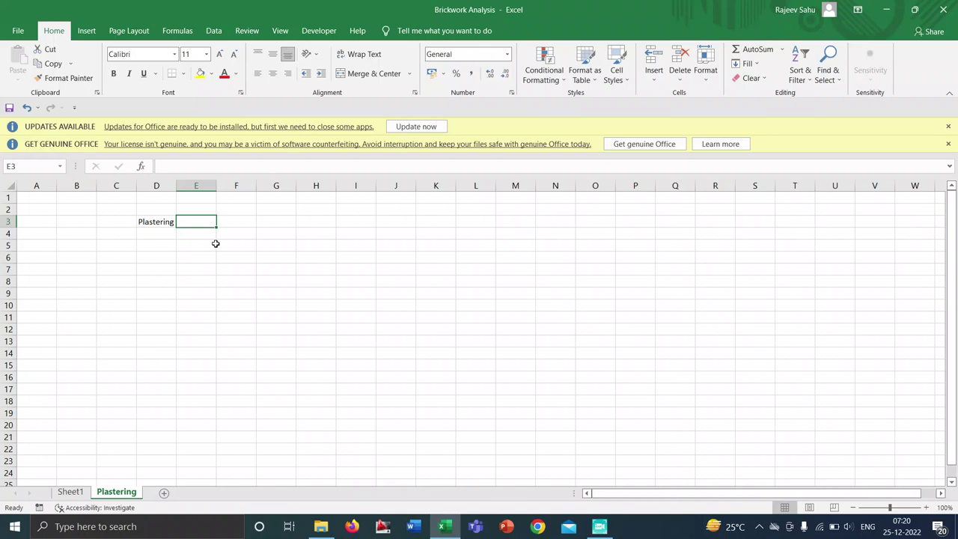
type("Mortar")
key("Return")
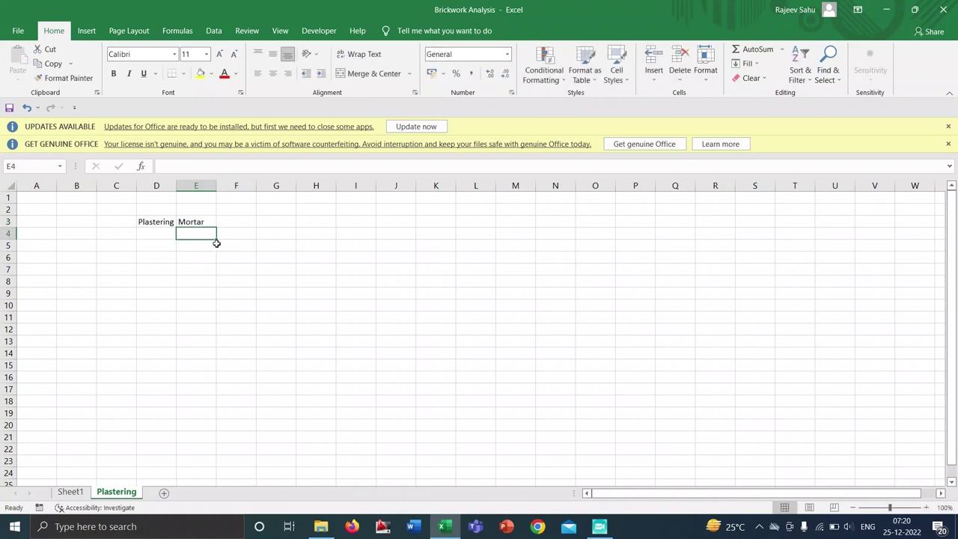
Enter the mortar description "Cement, Sand and water intimate mixture" in cell F3.
left_click(239, 225)
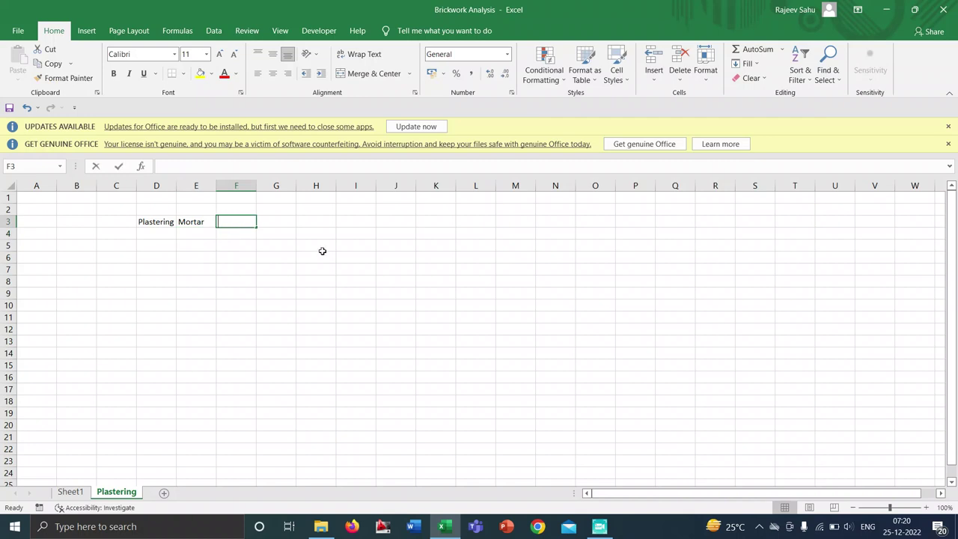
type("Cment")
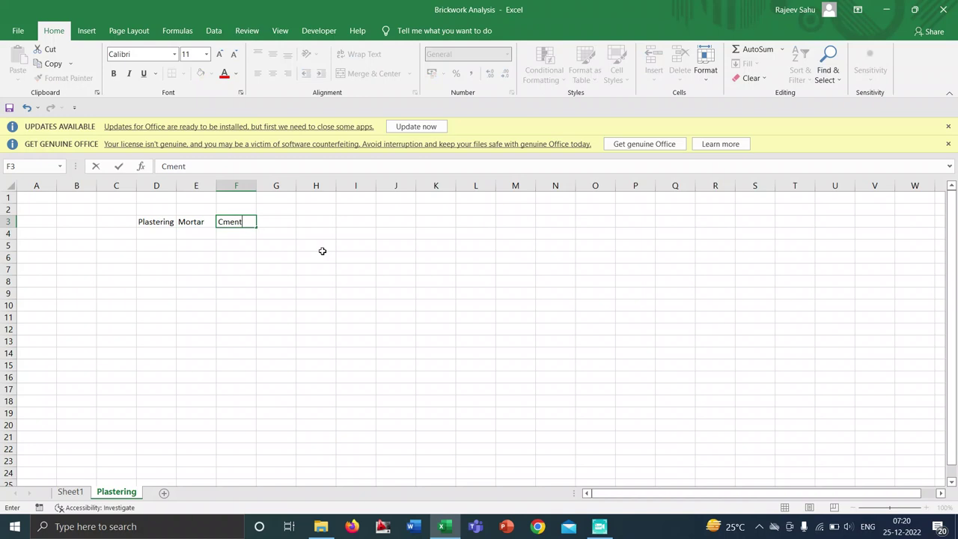
key("BackSpace")
key("BackSpace")
key("BackSpace")
key("BackSpace")
key("BackSpace")
key("BackSpace")
type("Cement , Sand and agg")
key("BackSpace")
key("BackSpace")
key("BackSpace")
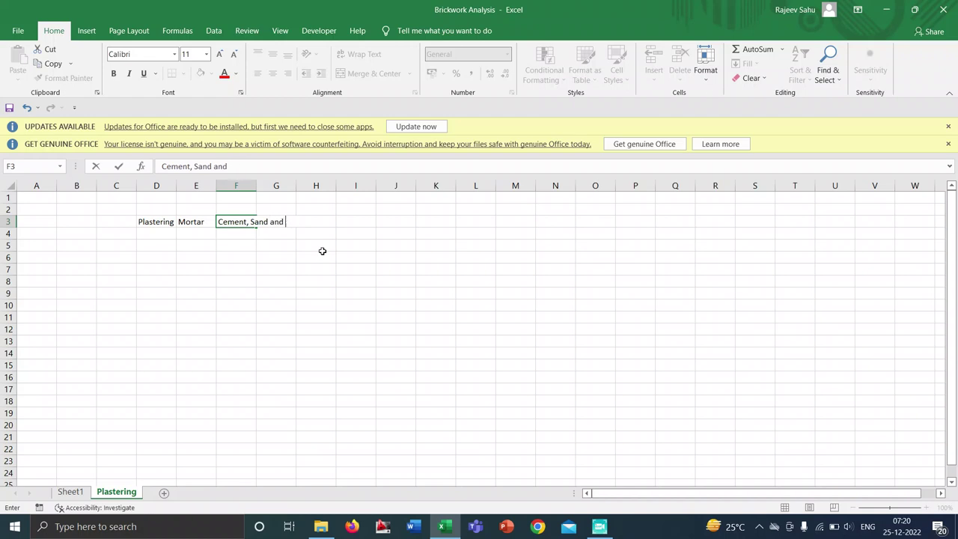
type("water")
type(" inti")
type("mate m")
type("is")
type("xt")
type("ure")
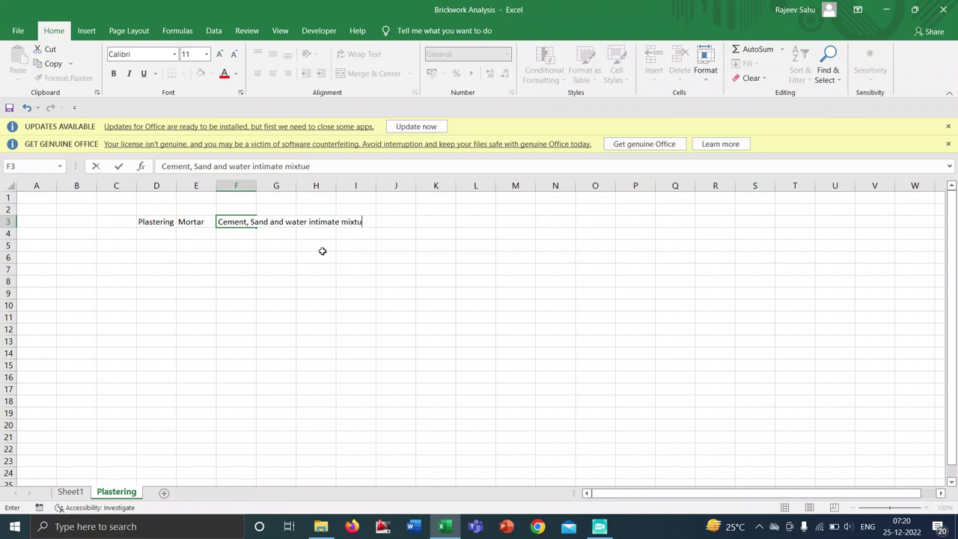
key("Return")
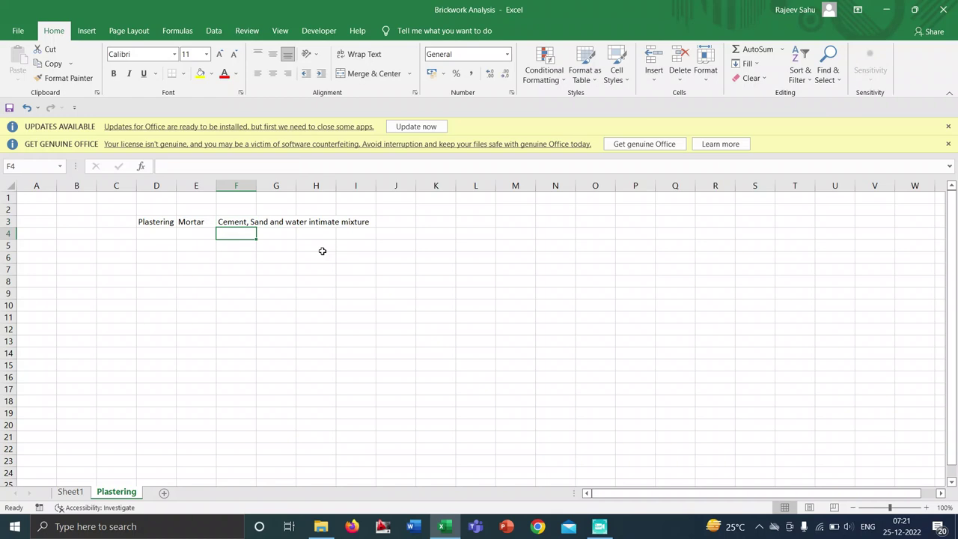
List the mortar mix ratios 1:04, 1:03, 1:05 and 1:06 in cells F4 to F7.
key("F2")
type("1")
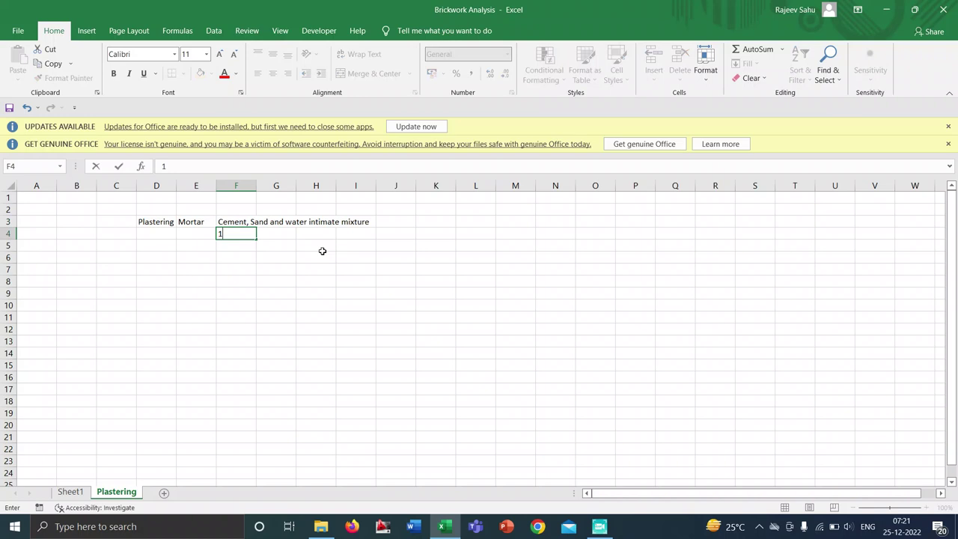
type(":04")
key("Return")
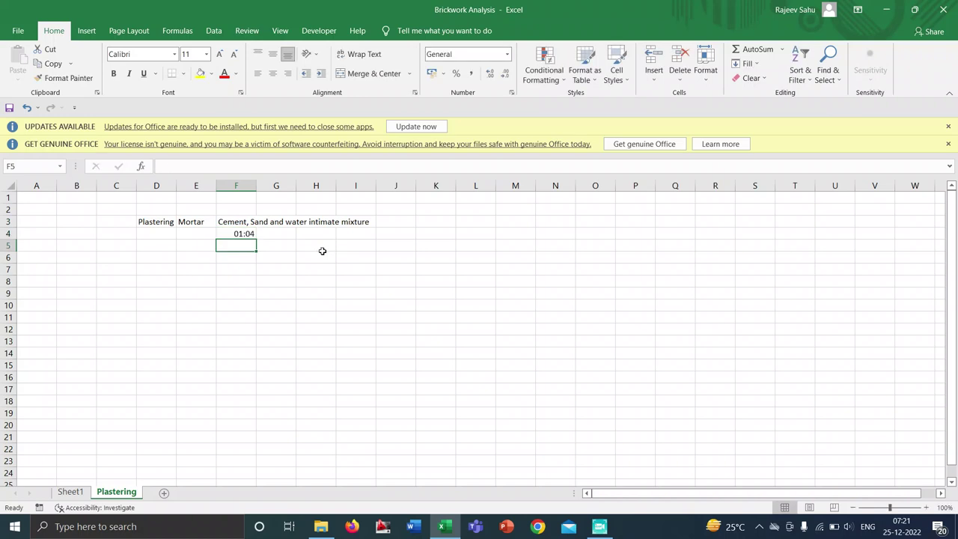
type("1")
type(":03")
key("Return")
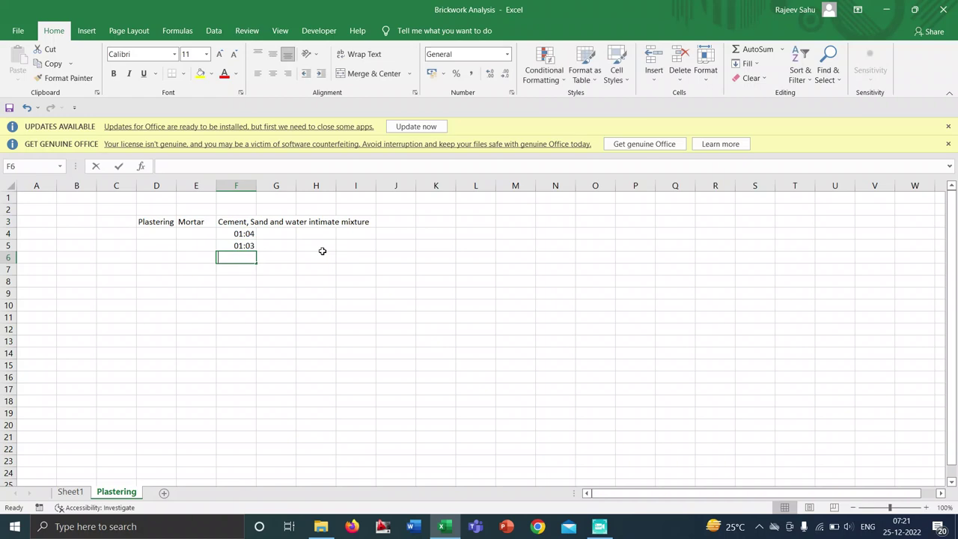
type("1:0")
type("5")
key("Return")
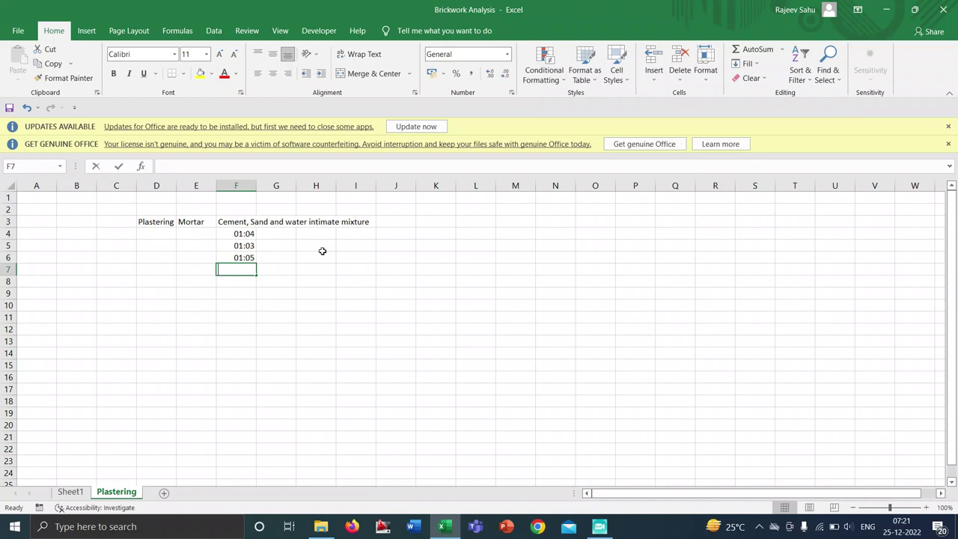
type("1:06")
key("Return")
Label the 01:03 mix ratio as "Ceiling" in cell G5.
left_click(283, 250)
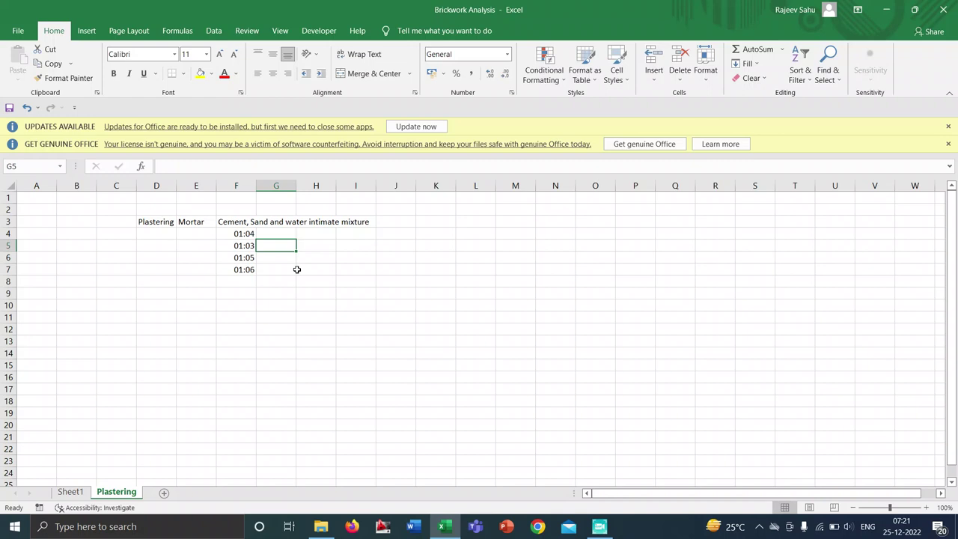
key("Up")
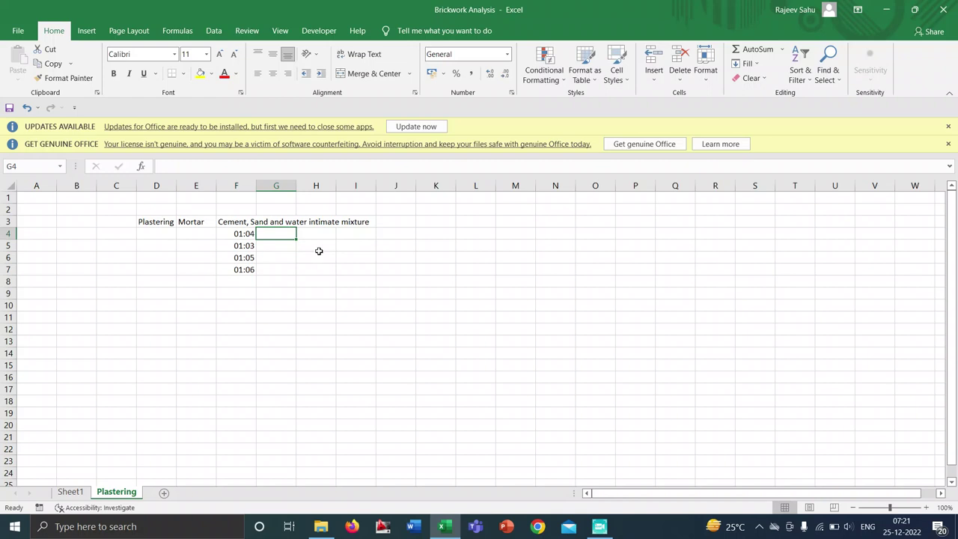
left_click(285, 248)
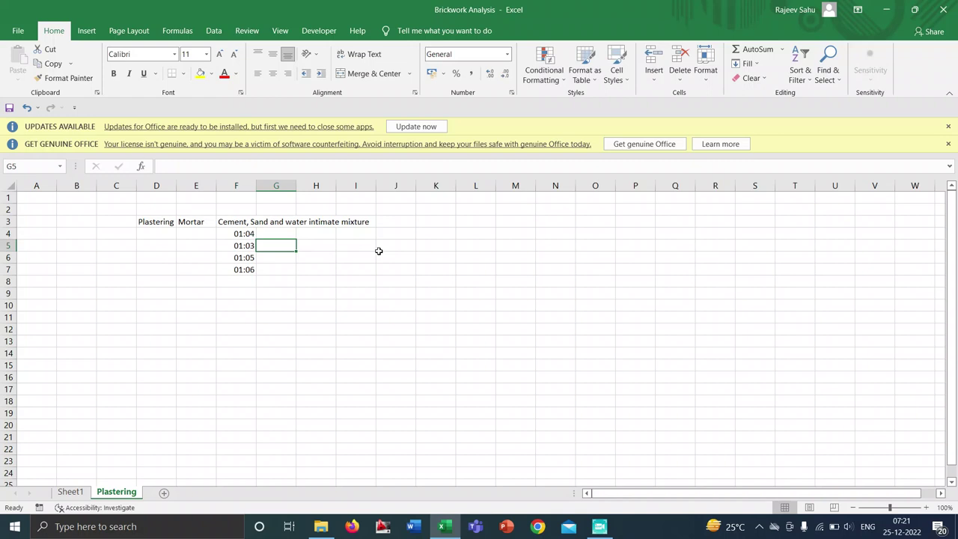
key("F2")
type("C")
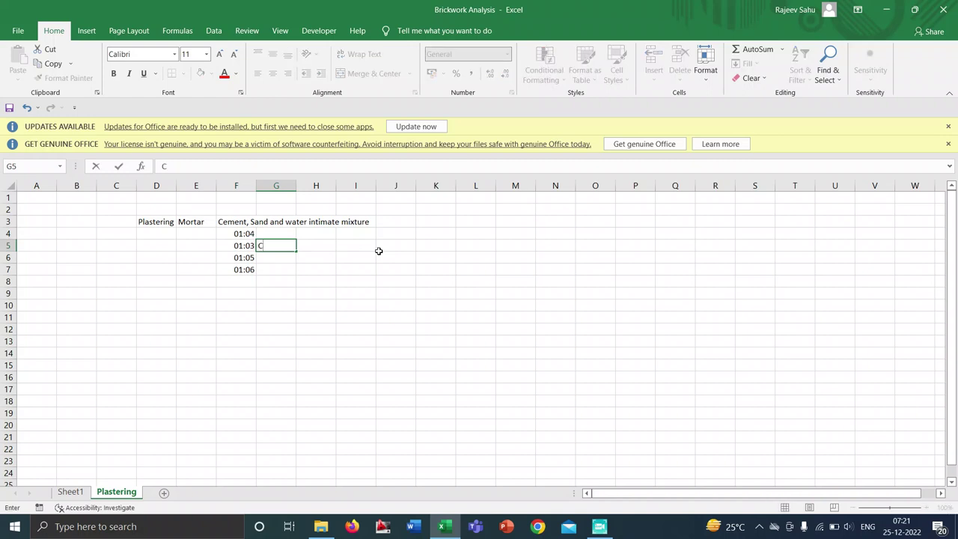
type("einlin")
key("BackSpace")
key("BackSpace")
key("BackSpace")
key("BackSpace")
type("ling")
key("Return")
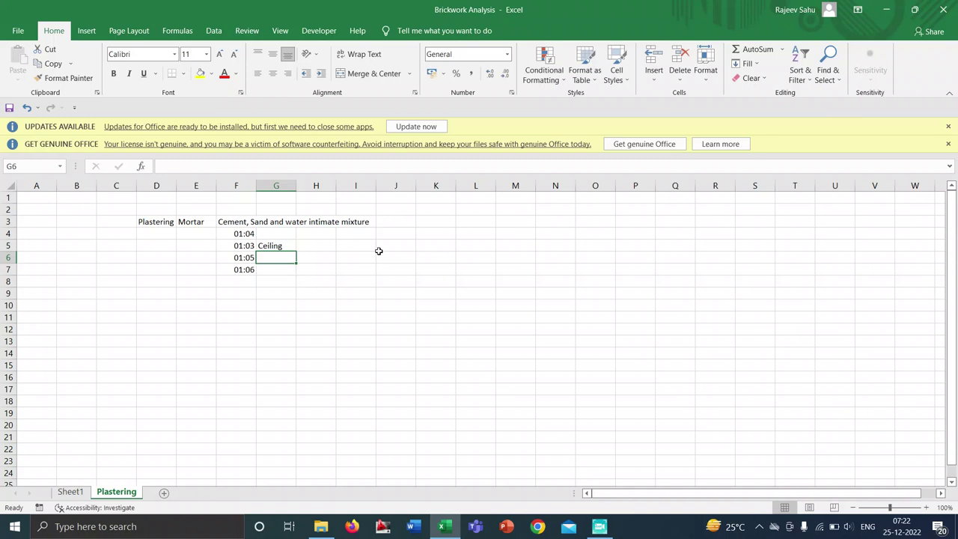
Label the 01:04 mix ratio as "External Plaster" in cell G4.
left_click(281, 234)
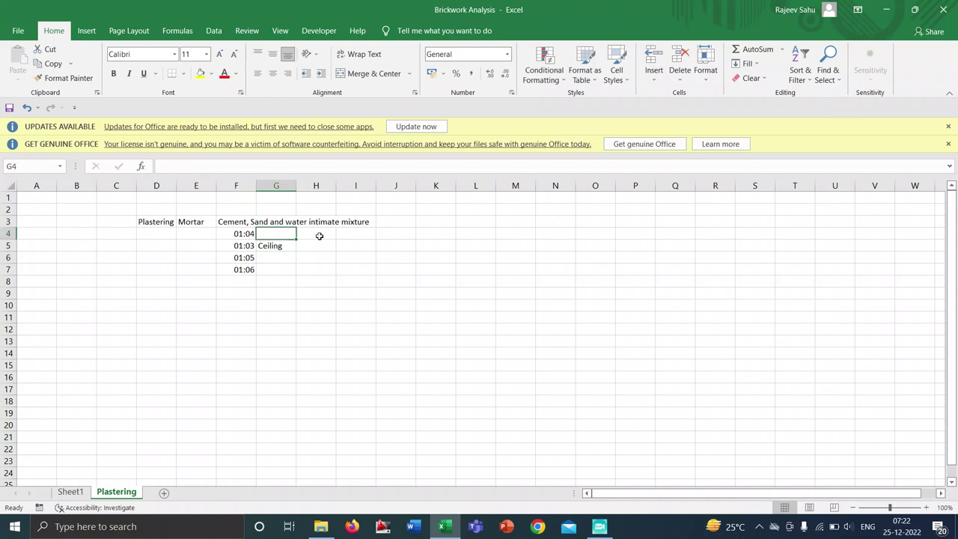
type("Ext")
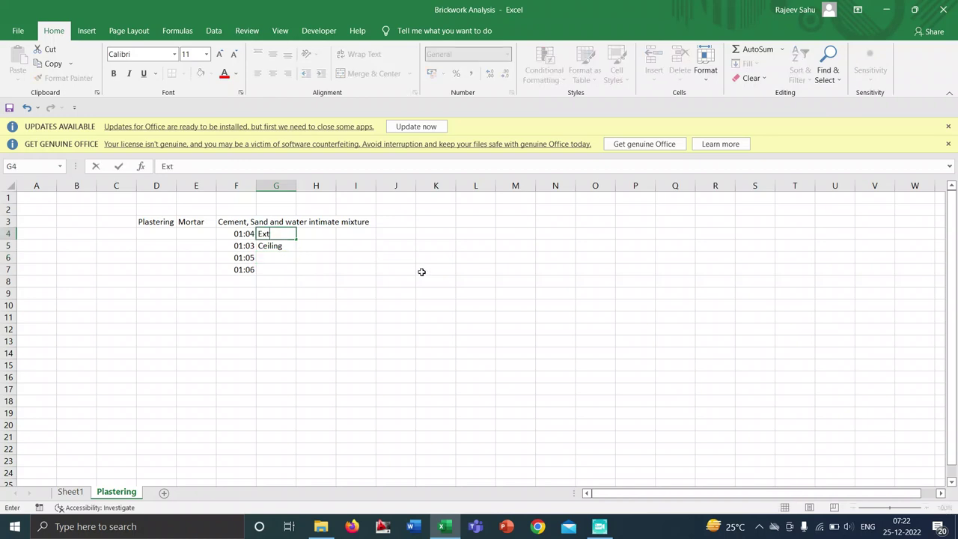
type("ernal Plaster")
key("Return")
Label the 01:06 mix ratio as "Internal" in cell G7.
key("Return")
key("Return")
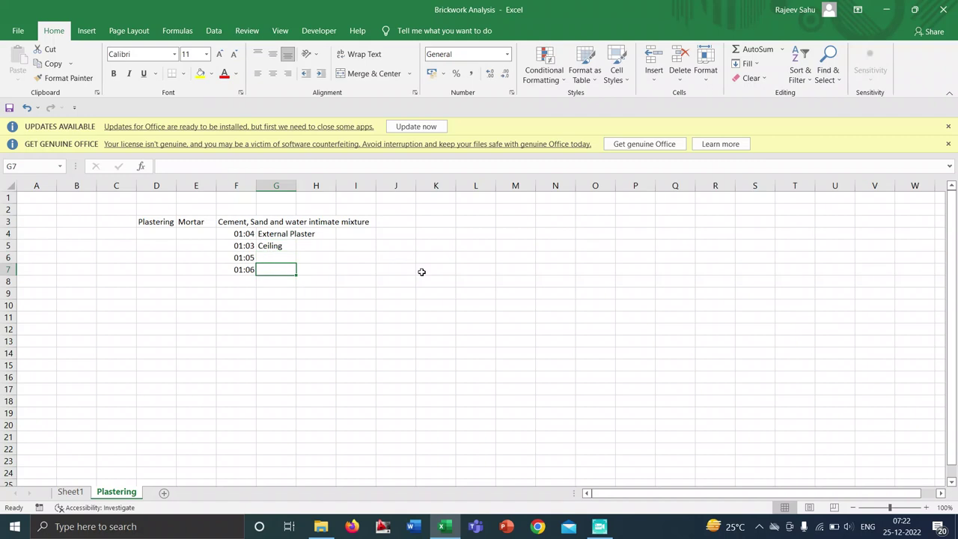
key("F2")
type("In")
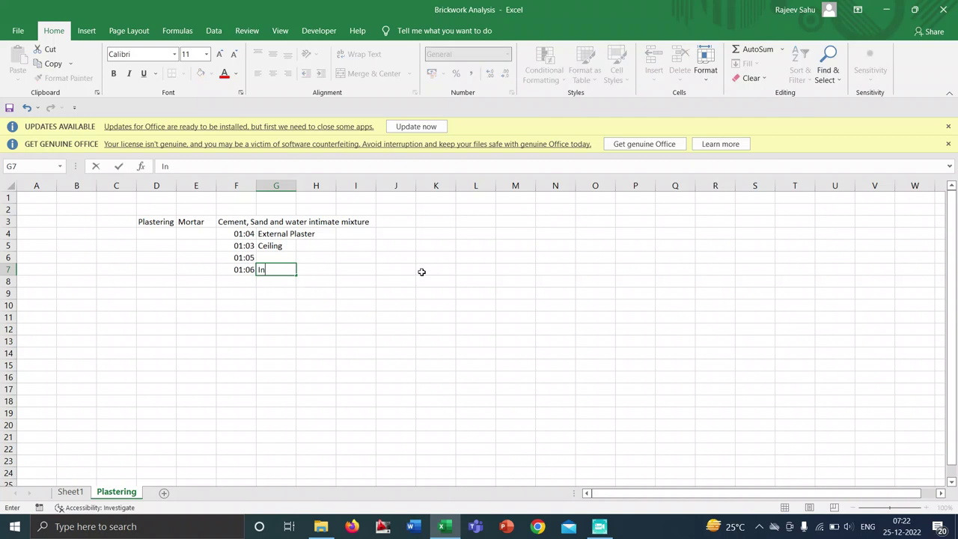
type("ternal")
key("Return")
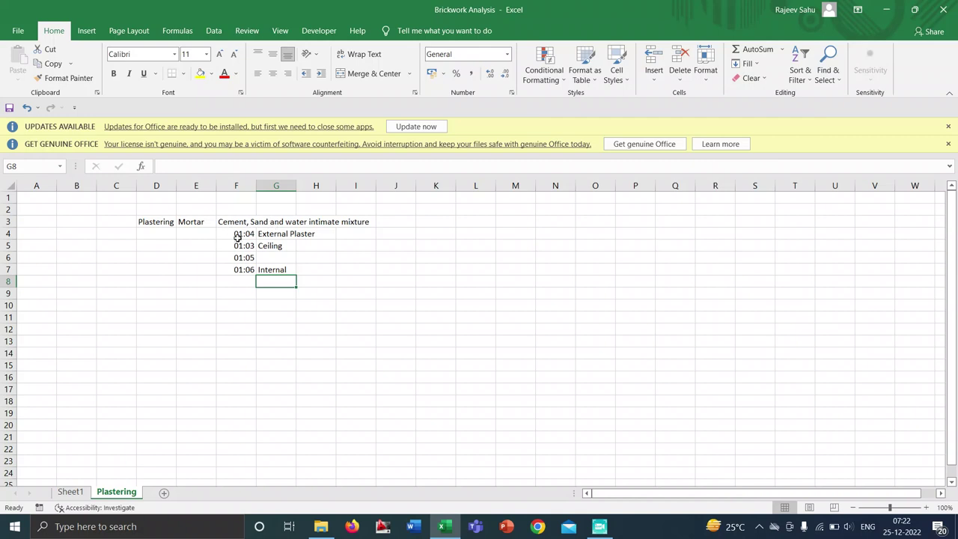
Enter the assumption "Assuming 12mm thickness Plastering in a wall with the help of CM 1:4" in cell D8.
left_click(153, 282)
double_click(153, 282)
type("As")
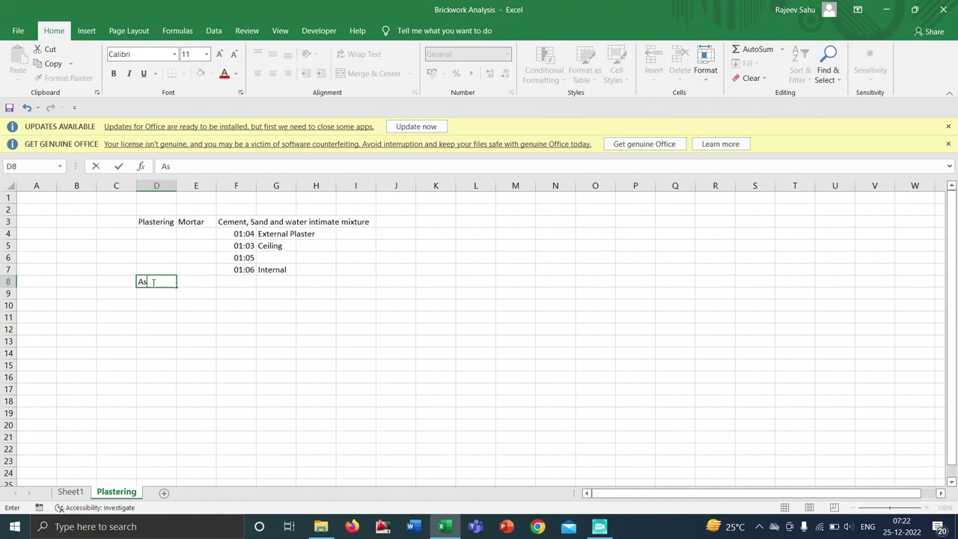
type("suming 12mm thic")
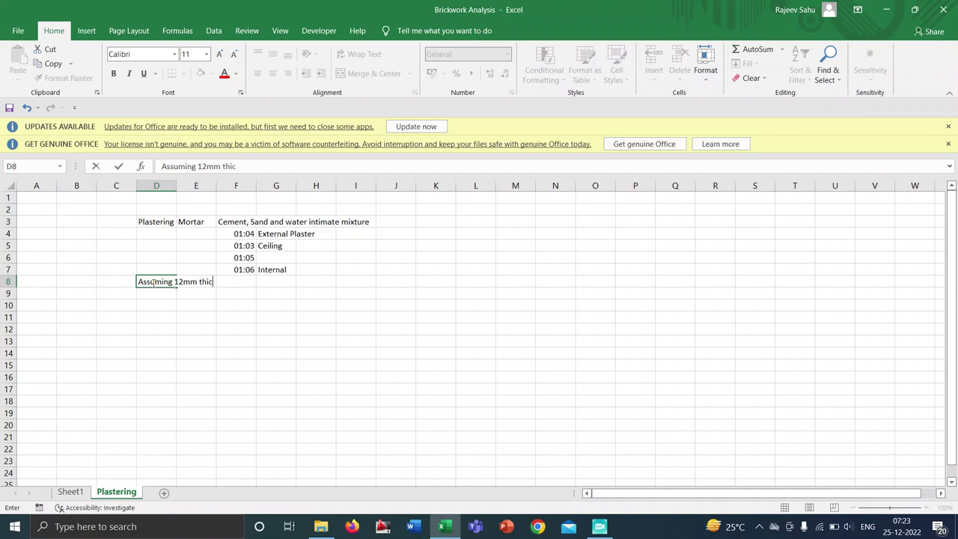
type("kness Plasteri")
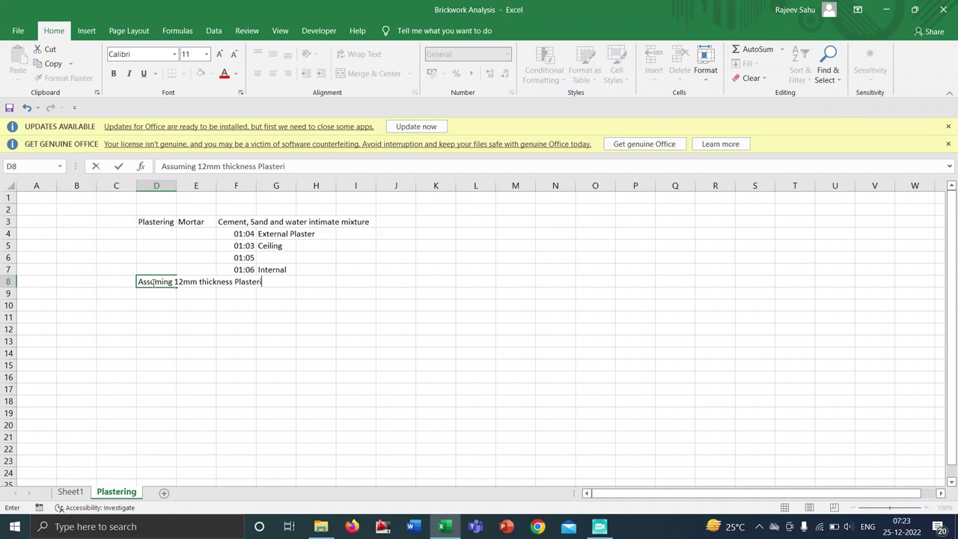
type("ng in a wall")
type("with the he")
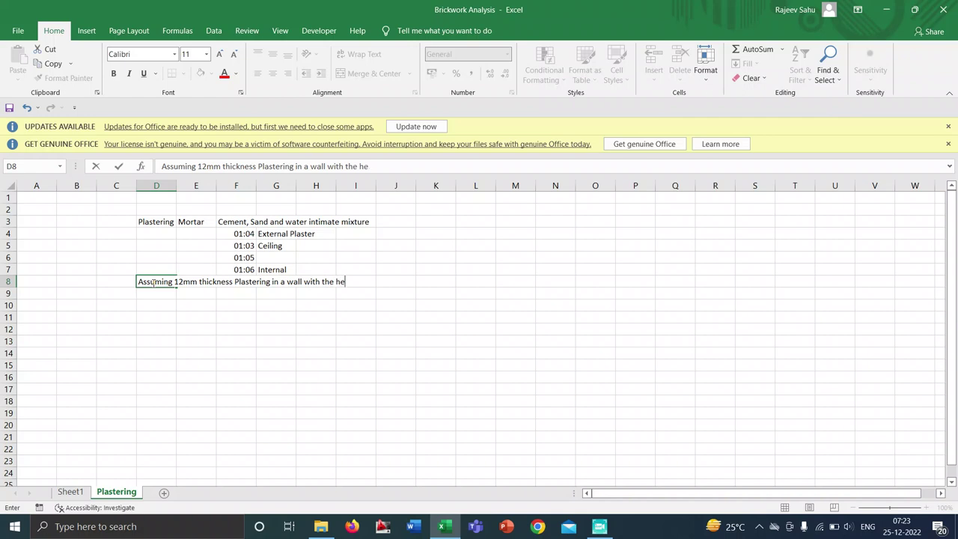
type("lp of CM 1:4")
key("Return")
left_click(165, 306)
type("C")
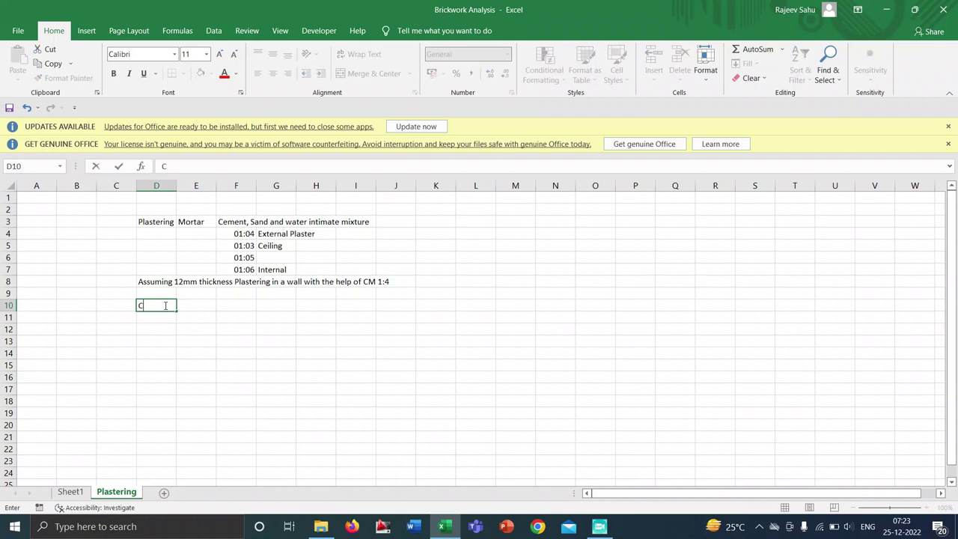
type("ement")
key("Tab")
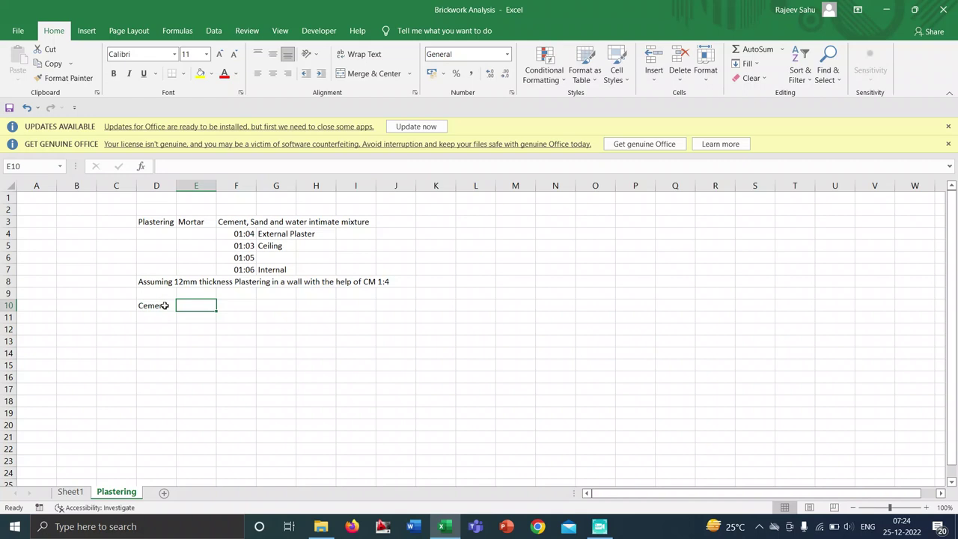
left_click(164, 305)
key("Delete")
Enter the wall area as "Area = 100 sqm" in cell D9.
left_click(161, 294)
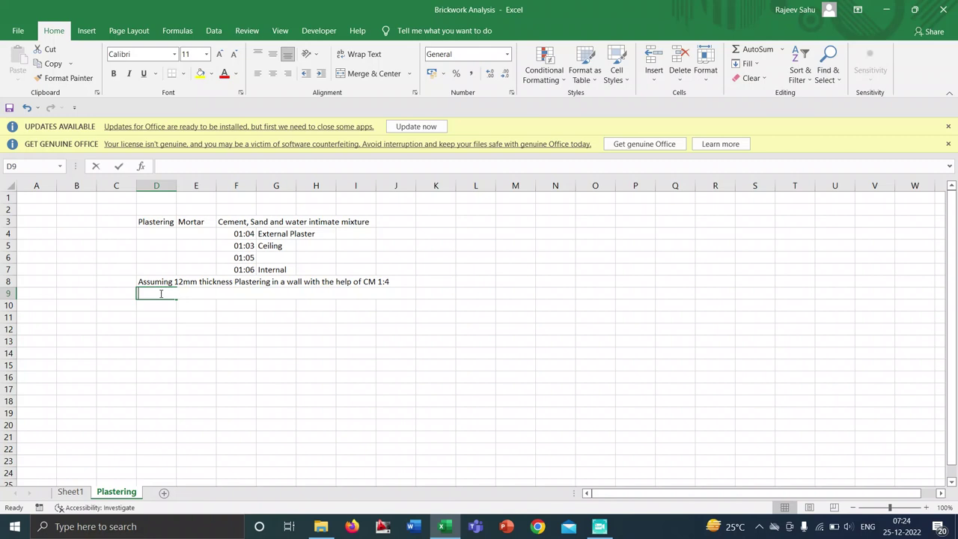
type("Area = 100 sqm")
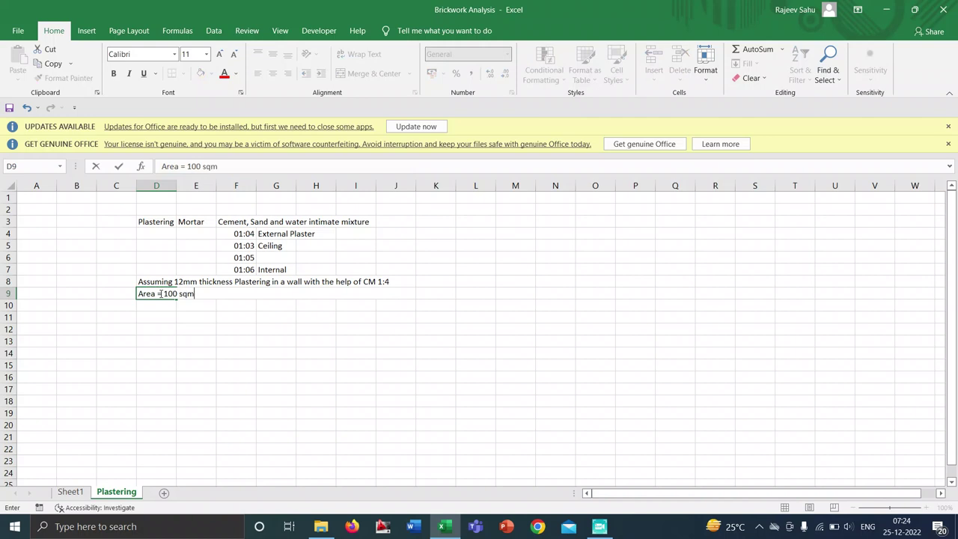
key("Return")
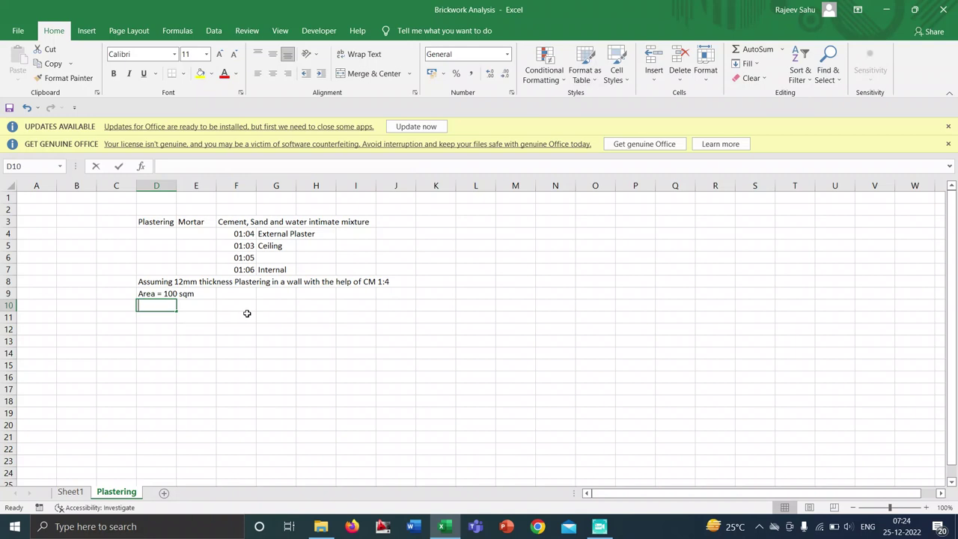
Enter the heading "Material requirement" in cell D10 and the item "Cement" in cell D11.
type("Material req")
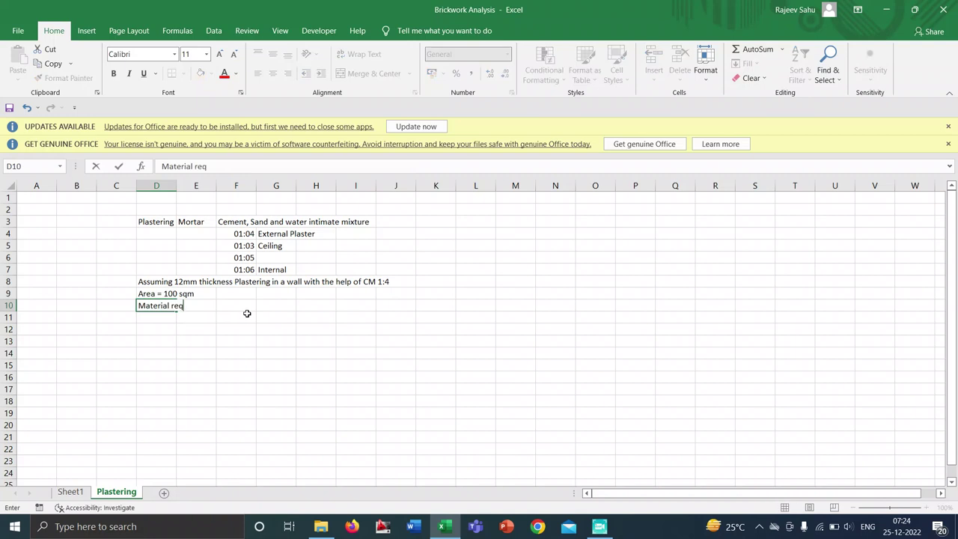
type("uirement")
key("Return")
type("Ce")
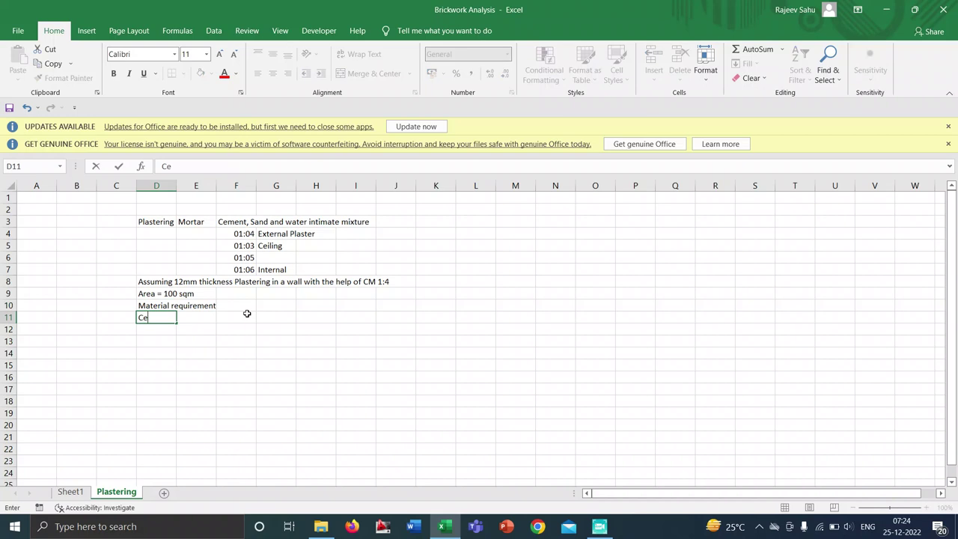
type("ment")
key("Tab")
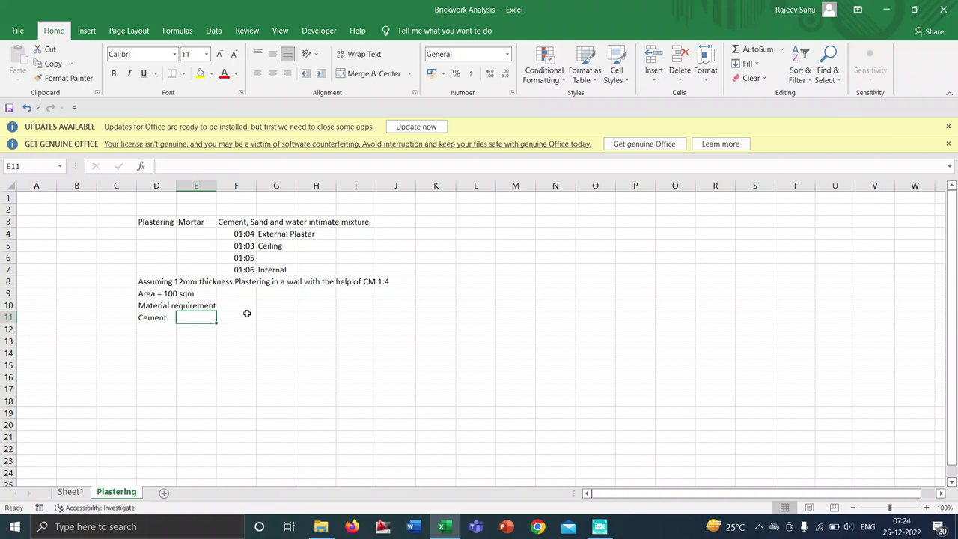
Enter the cement mix ratio as 1 in cell E11 and 4 in cell F11.
key("F2")
type("1")
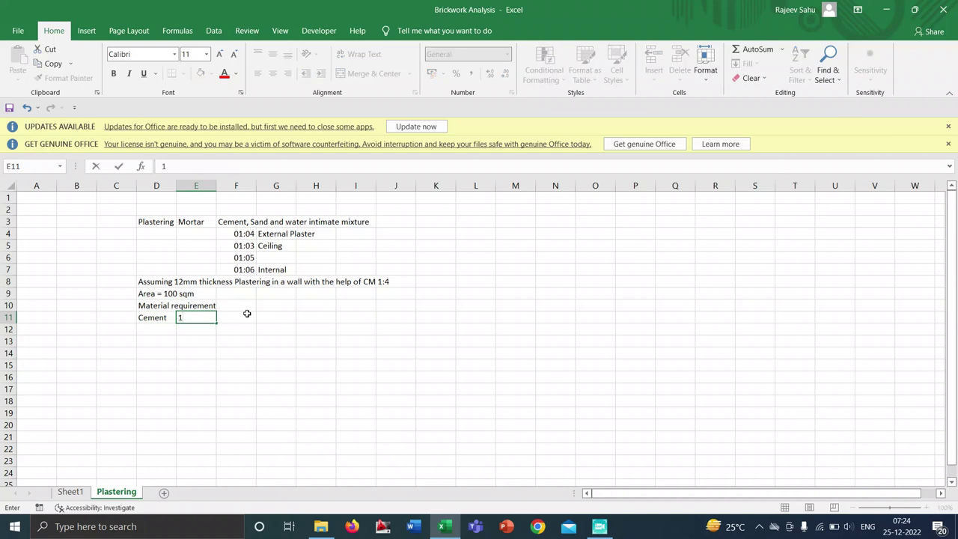
key("Tab")
type("4")
key("Tab")
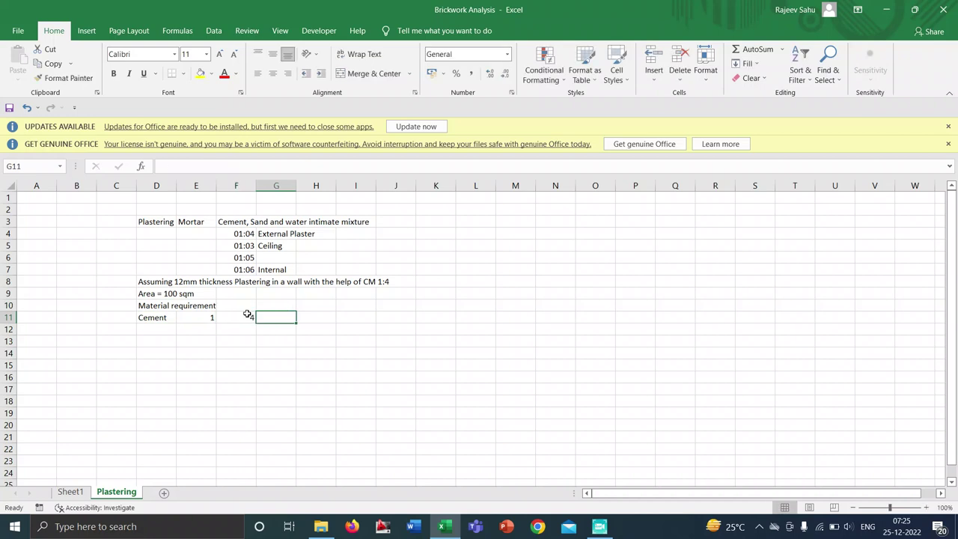
Calculate the cement volume in cell G11 with the formula =E11/F11*1.33.
type("=")
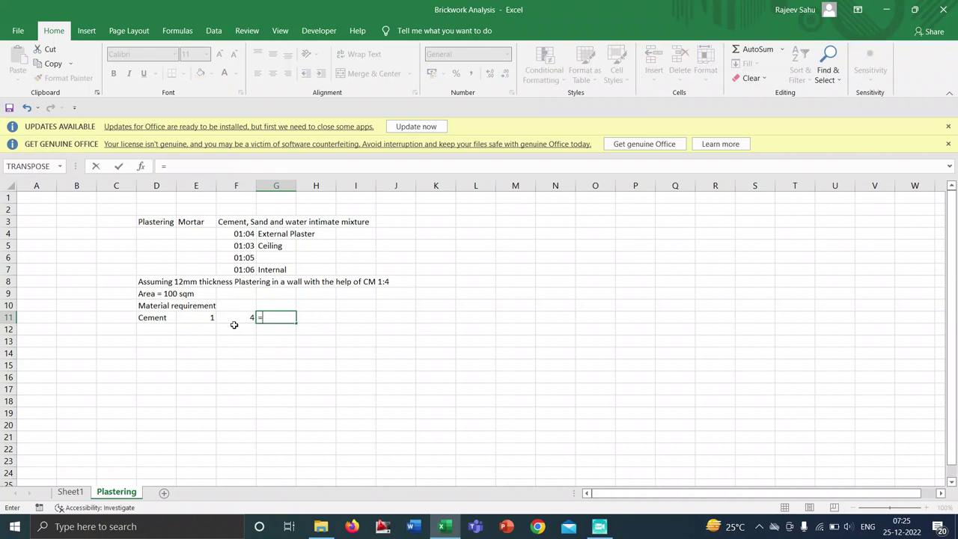
left_click(210, 318)
type("/")
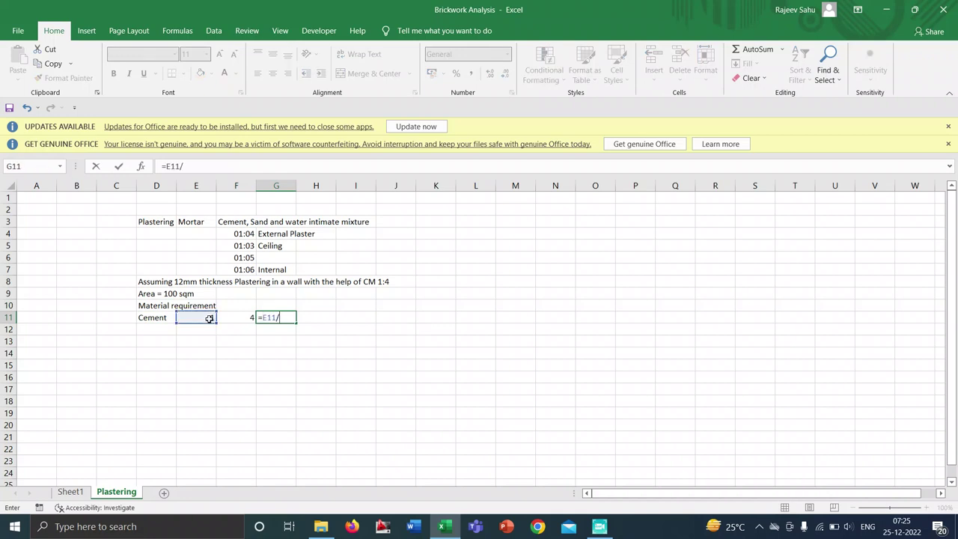
left_click(234, 318)
type("*")
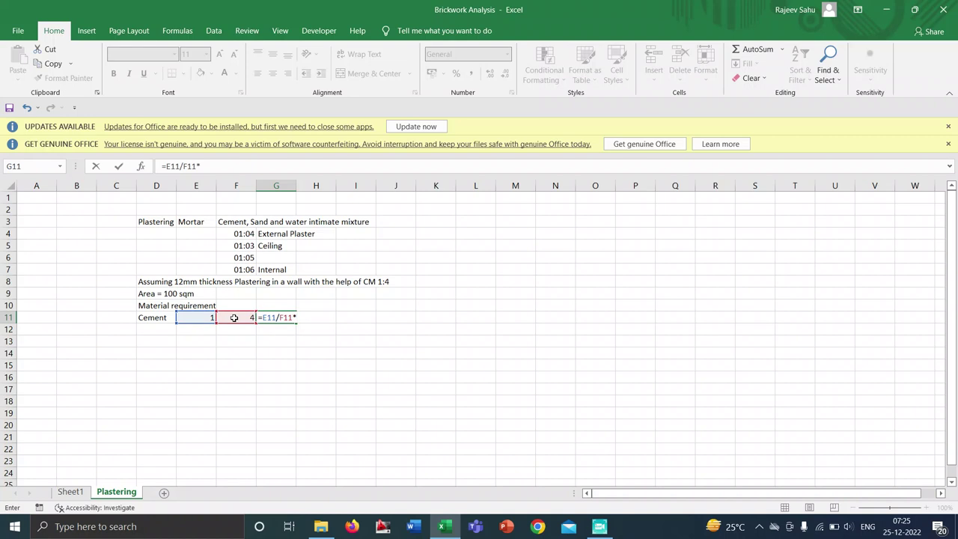
type("1.33")
key("Return")
left_click(320, 314)
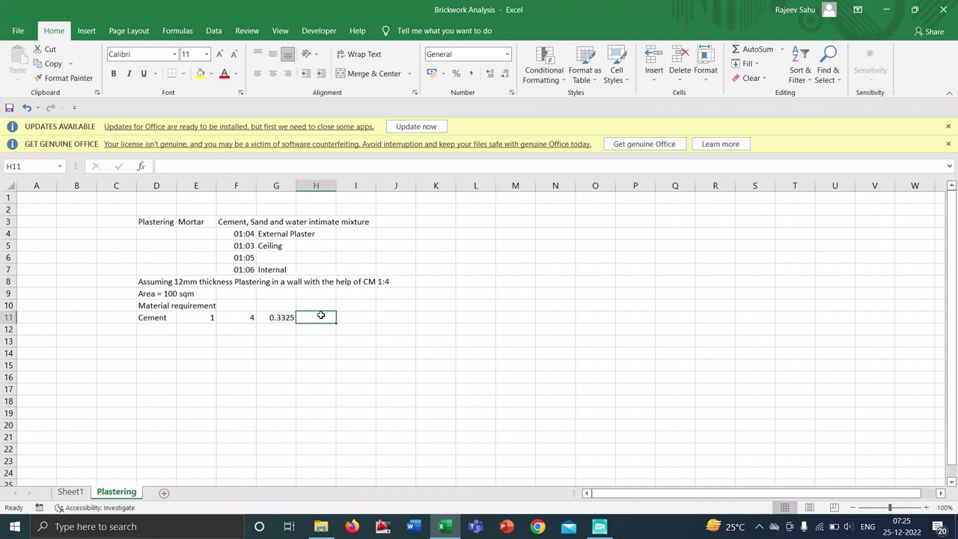
Correct the cement volume formula in G11 to =(E11/(E11+F11)*1.33), so cement is divided by the total mix parts.
left_click(287, 318)
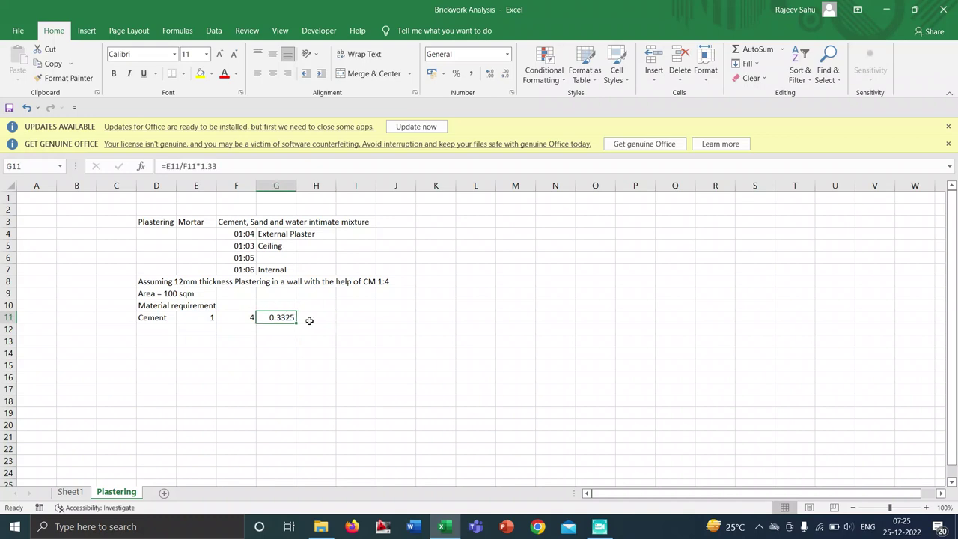
left_click(197, 166)
type(")")
left_click(166, 167)
type("(")
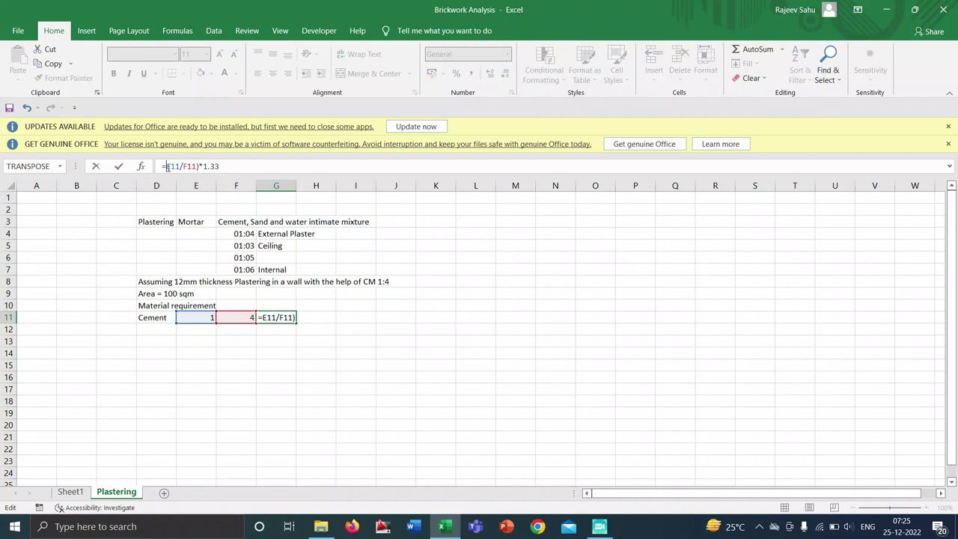
type("(")
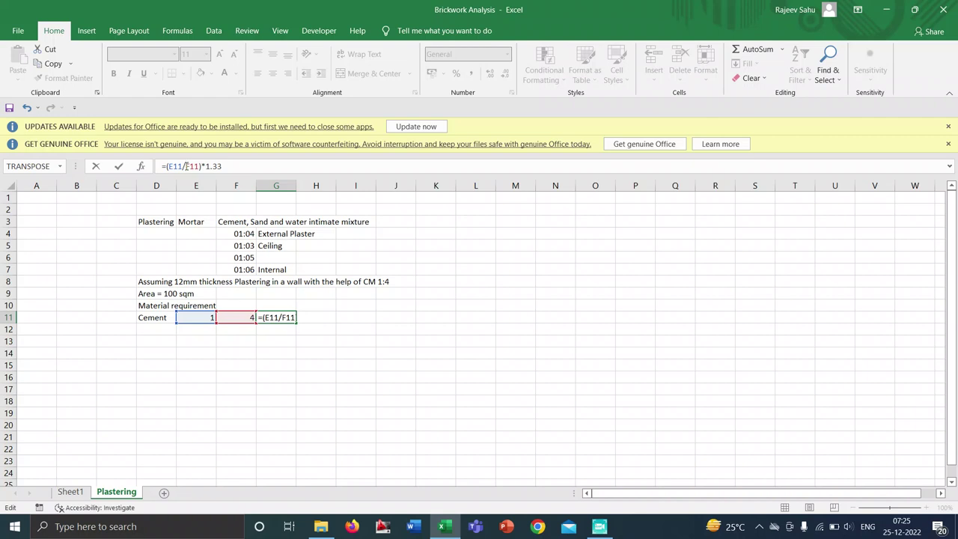
left_click(186, 166)
type("(")
left_click(197, 316)
type("+")
key("Return")
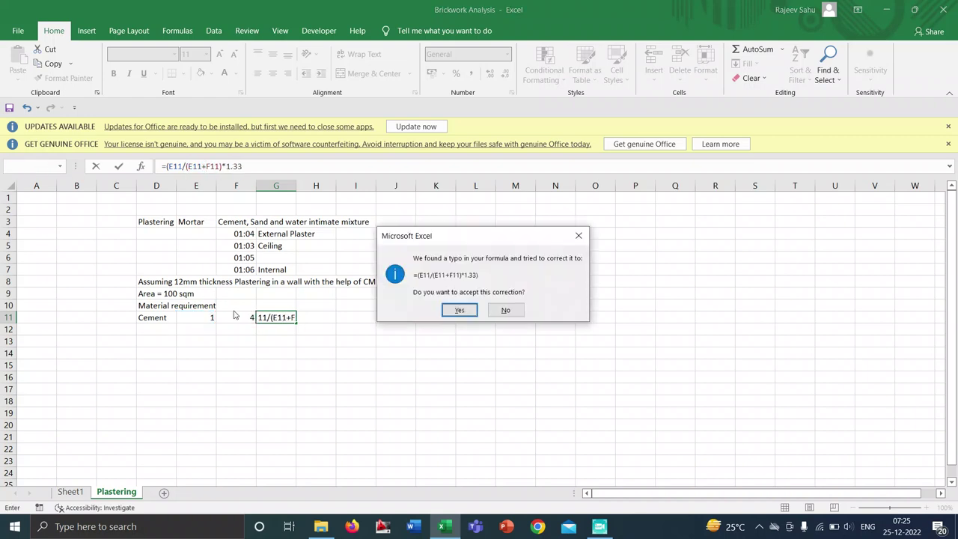
left_click(458, 310)
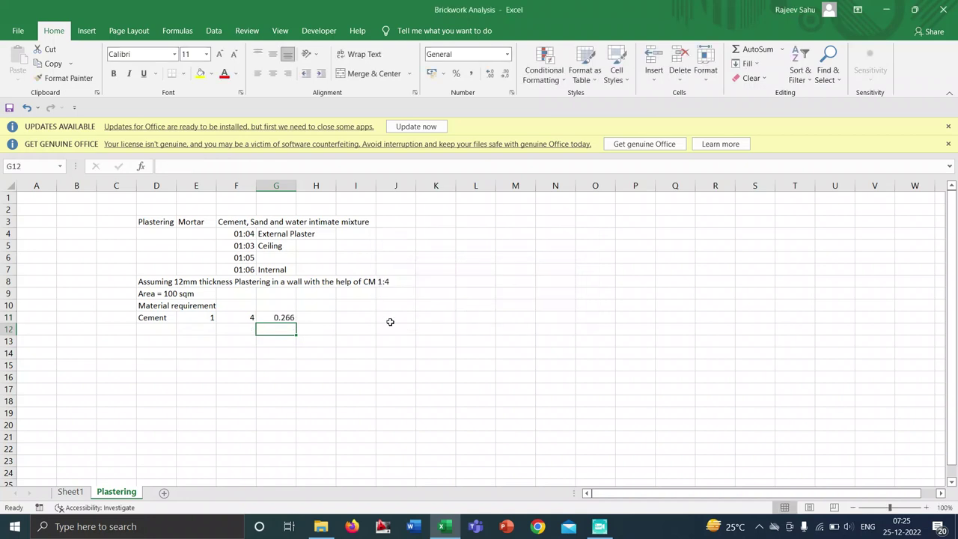
left_click(283, 318)
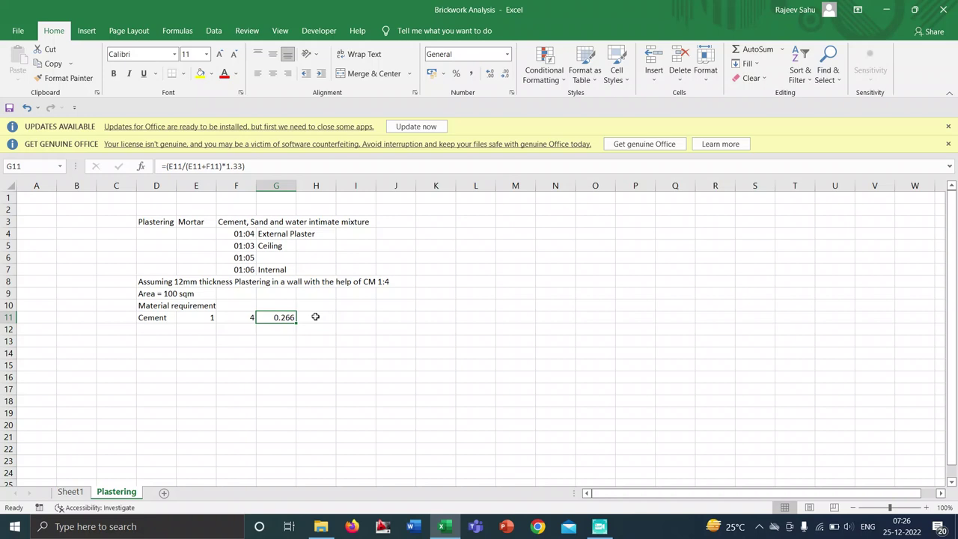
Enter the cement density as =1440 in cell H11.
left_click(315, 317)
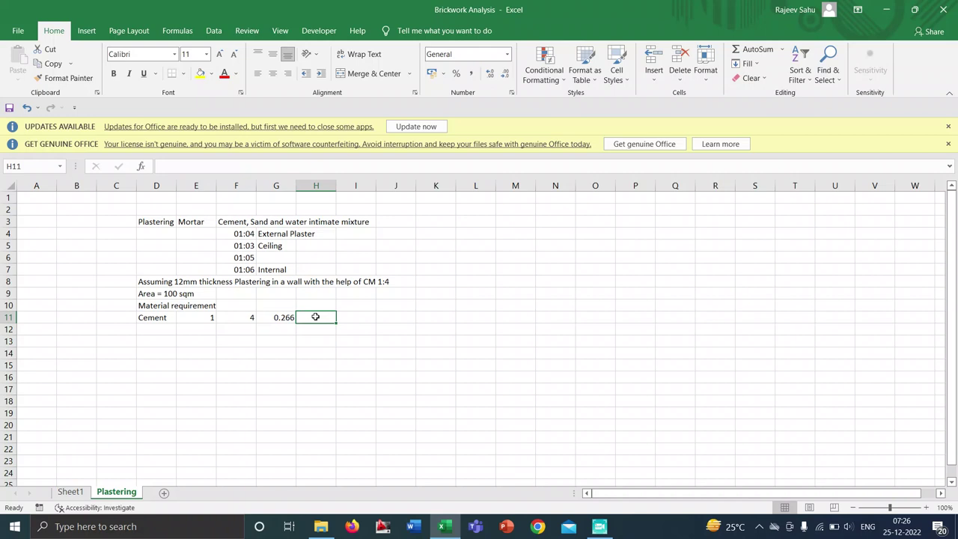
type("=1440")
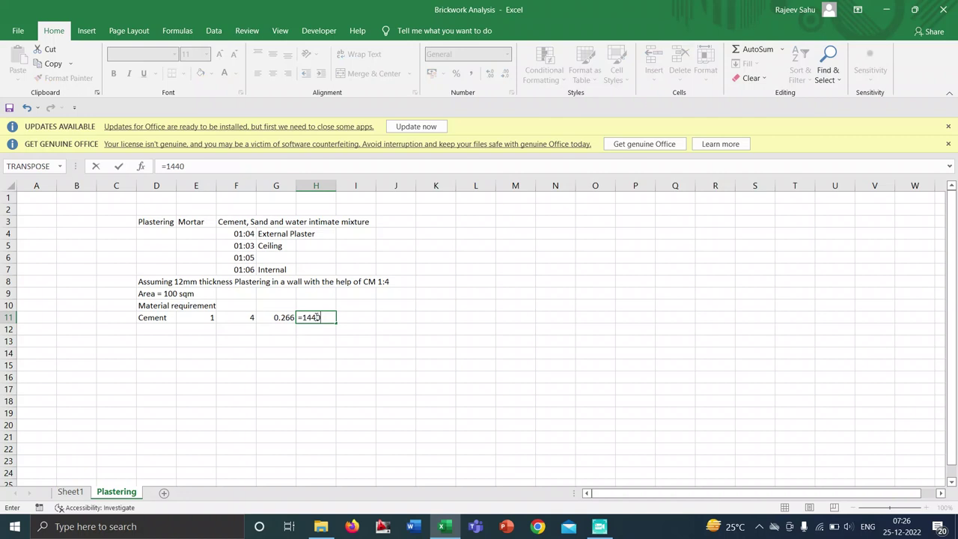
key("Return")
Calculate the cement weight in cell I11 by multiplying G11 by H11.
left_click(366, 317)
type("=")
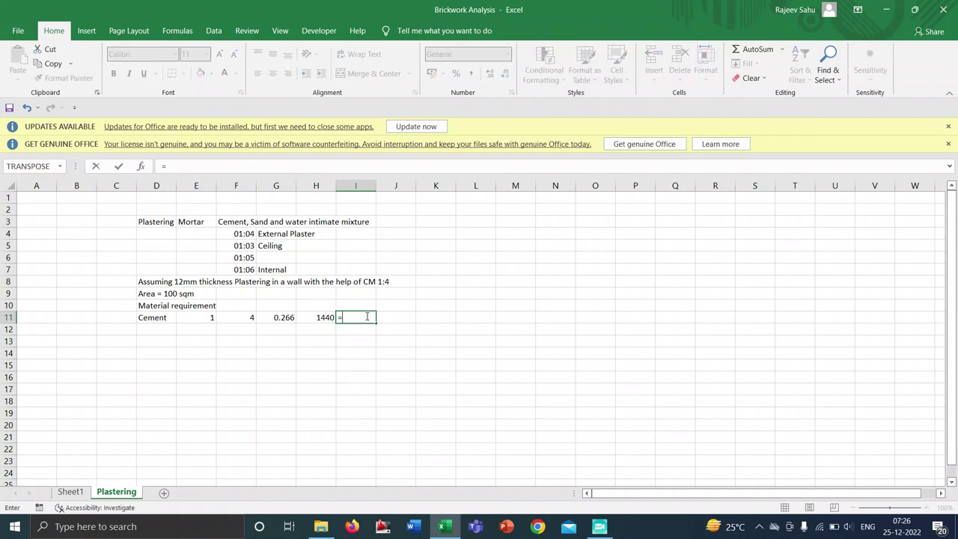
left_click(289, 317)
type("*")
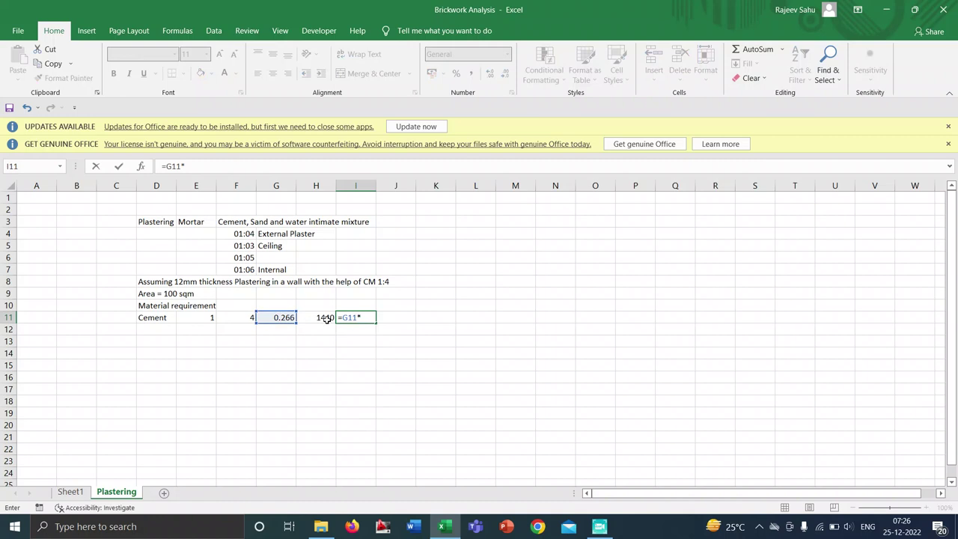
left_click(326, 317)
key("Return")
Convert the cement weight to 50 kg bags in cell J11 with the formula =I11/50.
left_click(396, 317)
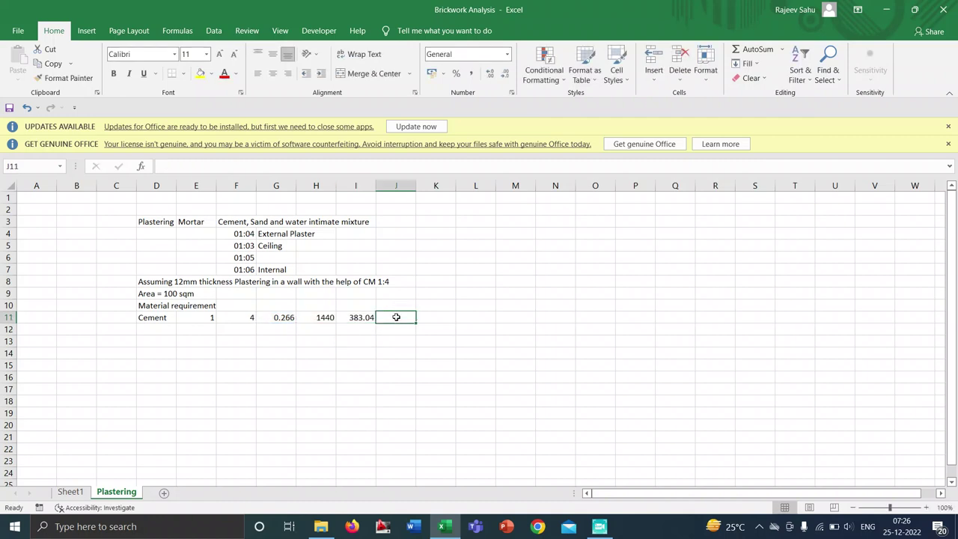
type("=")
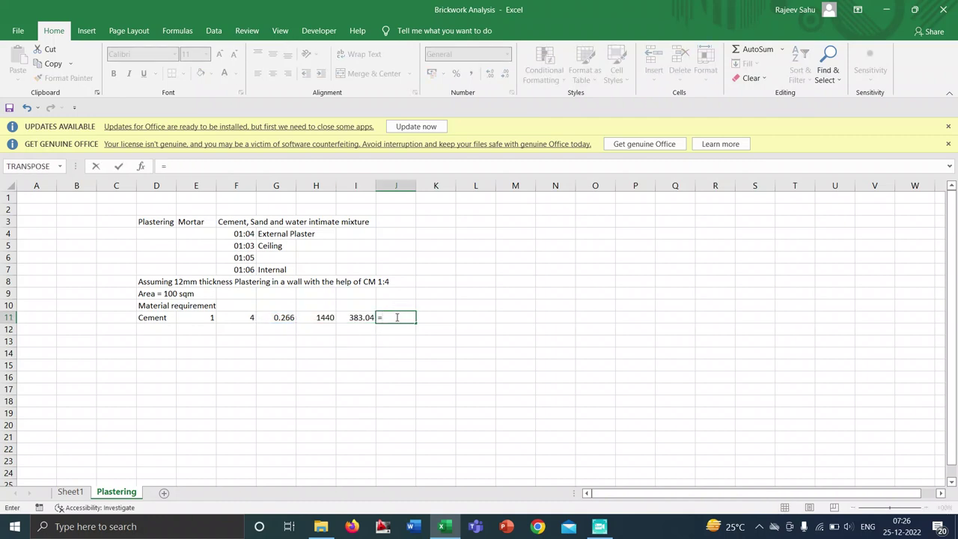
left_click(361, 318)
type("/")
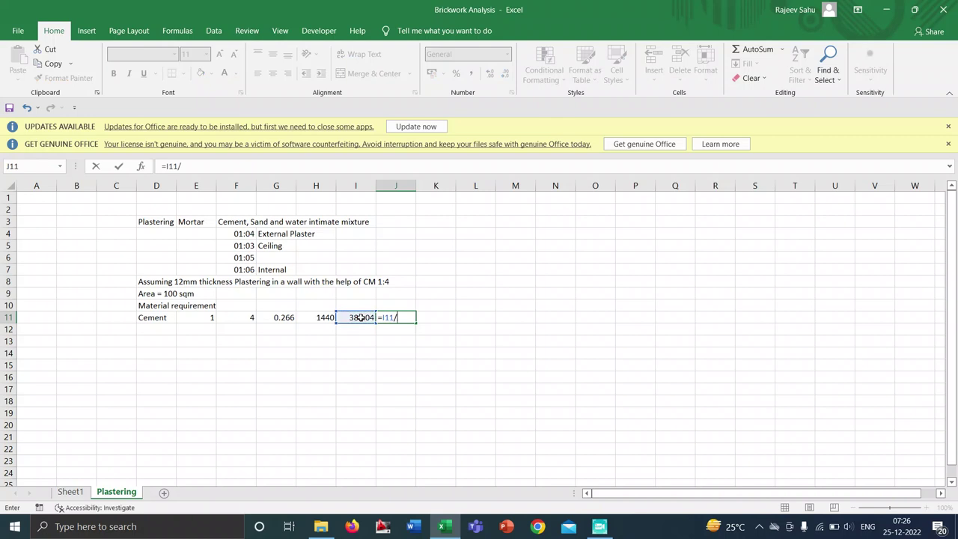
type("50")
key("Return")
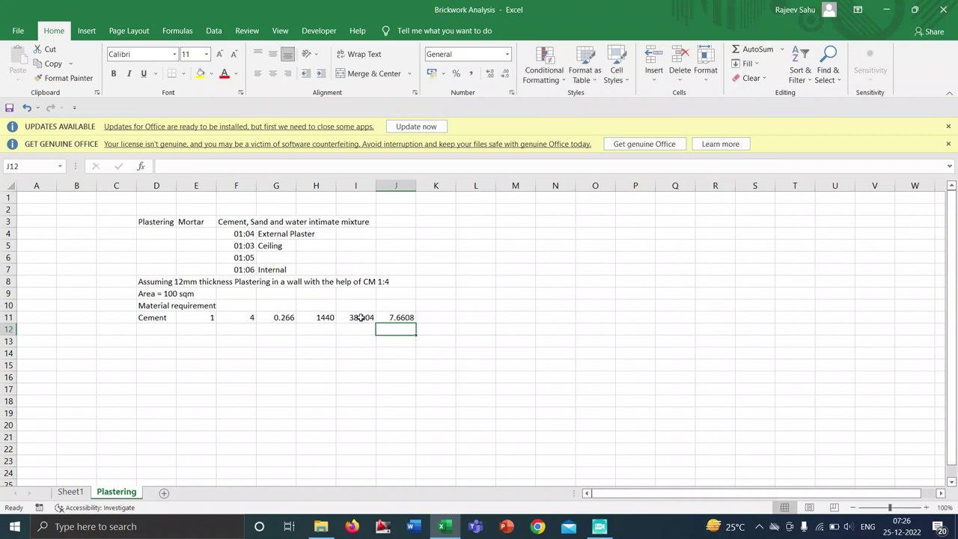
Label the cement quantity with the unit "Bags" in cell K11.
left_click(434, 317)
double_click(434, 317)
type("B")
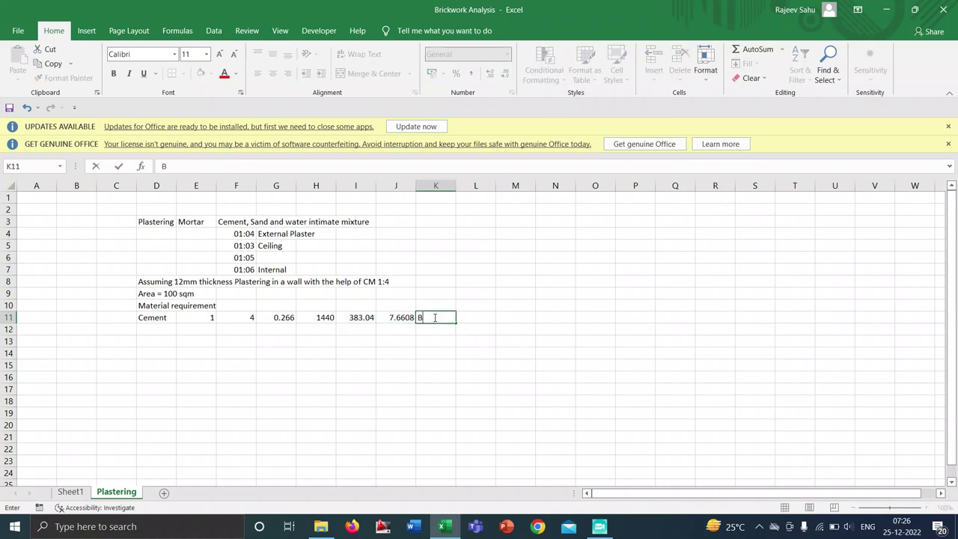
type("ags")
key("Return")
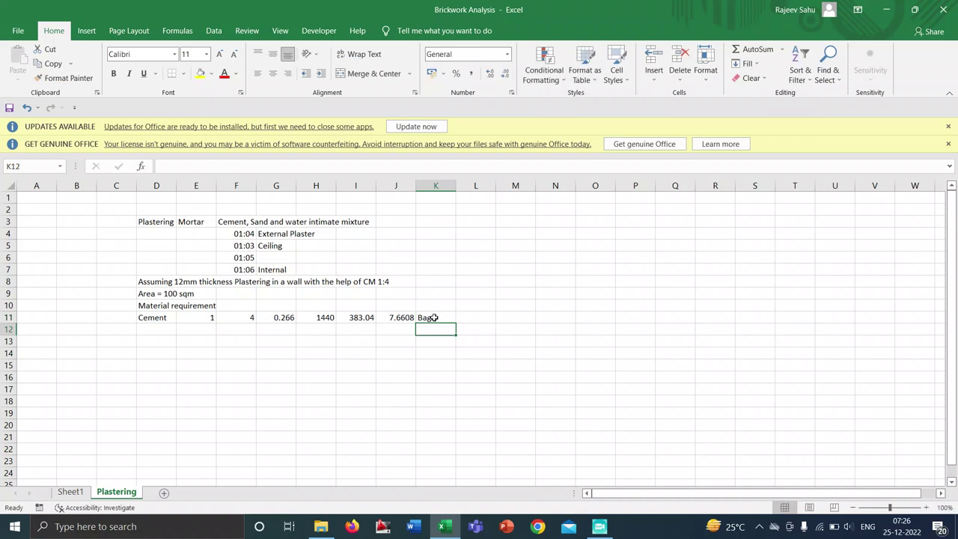
Enter a 2% allowance in cell I12 and calculate its bag quantity in J12 with =J11*I12.
double_click(345, 330)
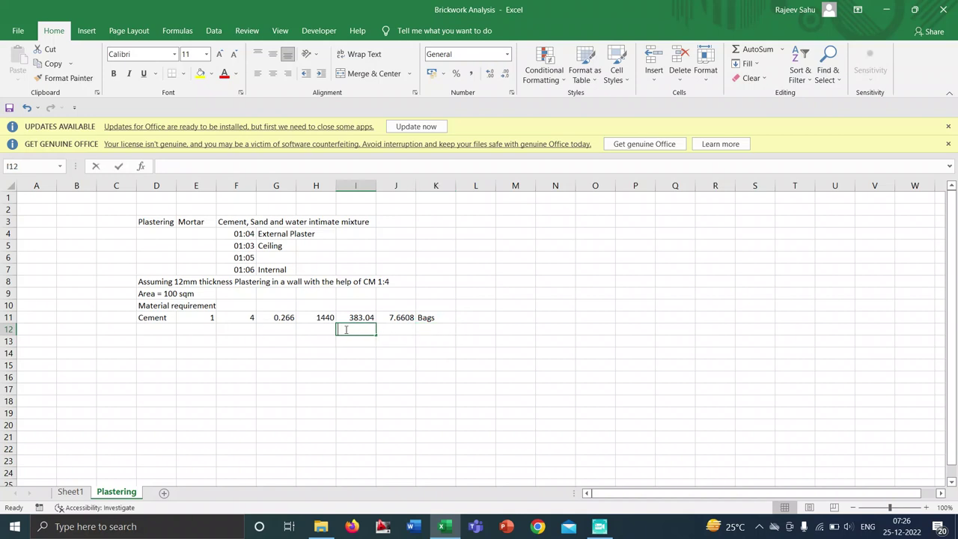
type("2%")
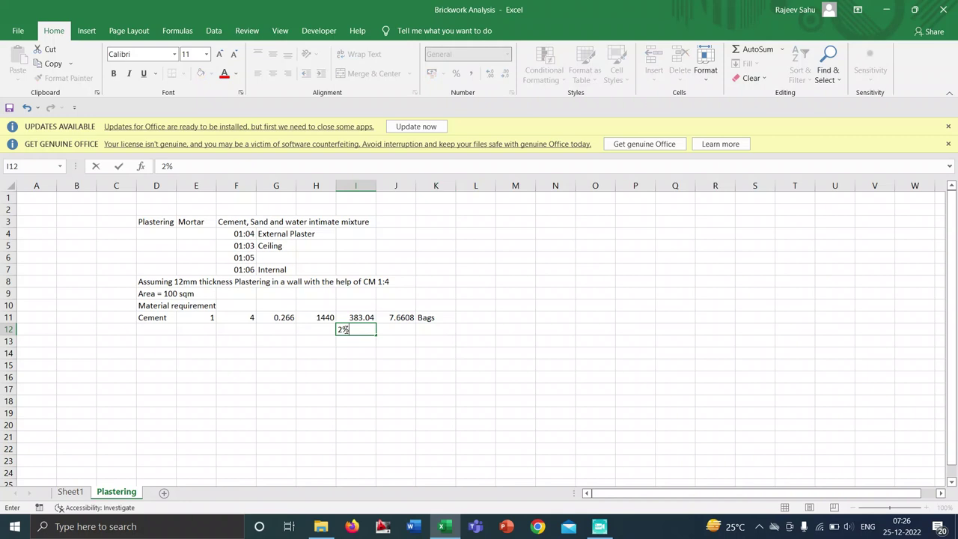
key("Tab")
type("=")
left_click(386, 317)
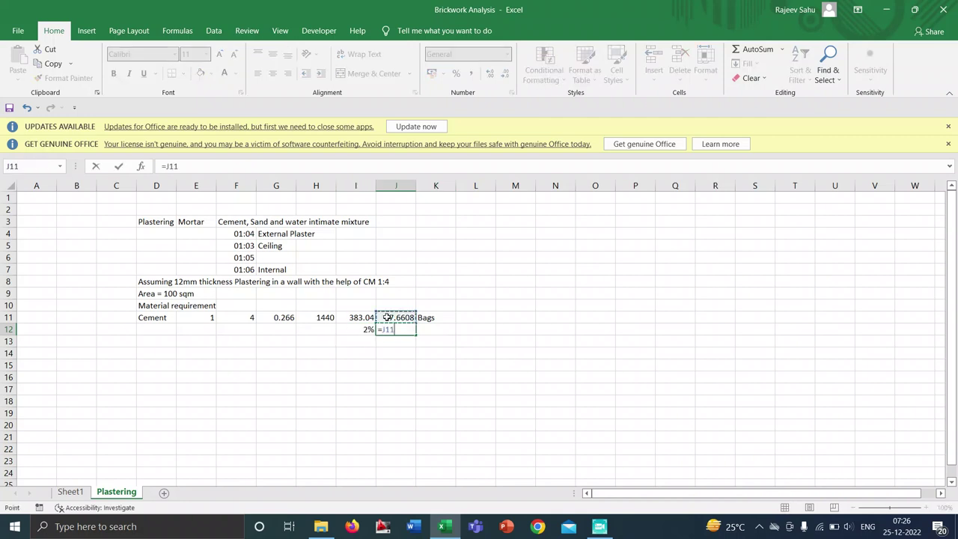
type("*")
left_click(362, 330)
key("Return")
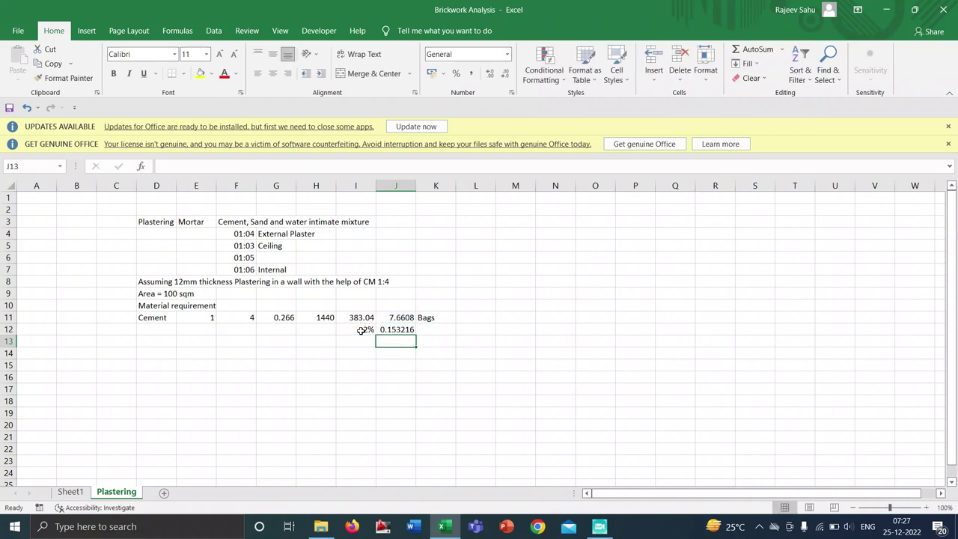
Enter the unit "Bags" in cell K13 and total the cement bags above it in J13 with AutoSum.
left_click(424, 331)
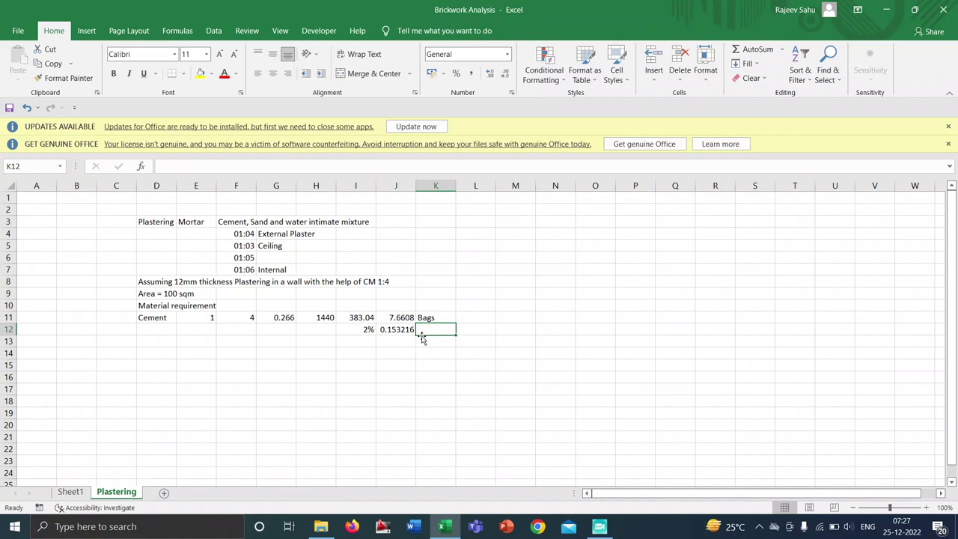
left_click(430, 340)
type("Bags")
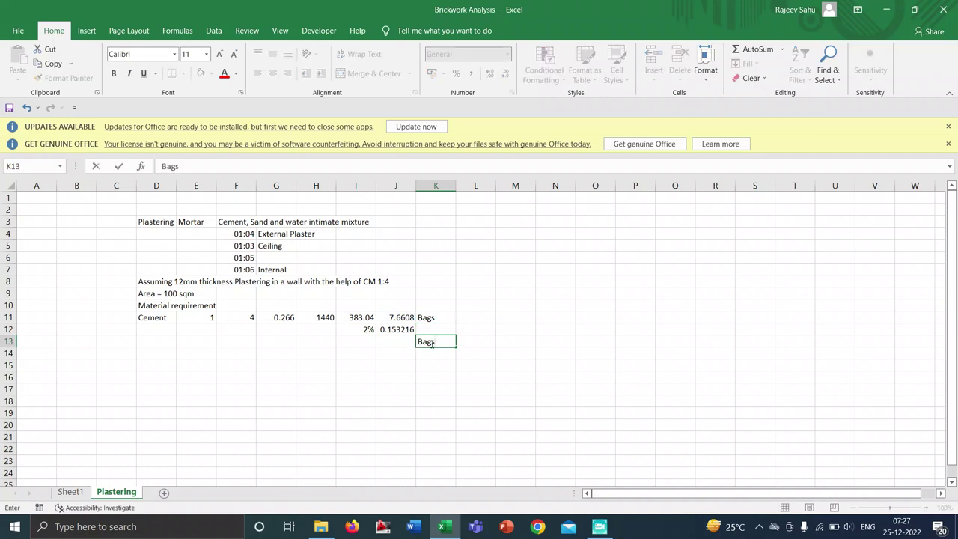
key("ctrl+Return")
left_click(403, 341)
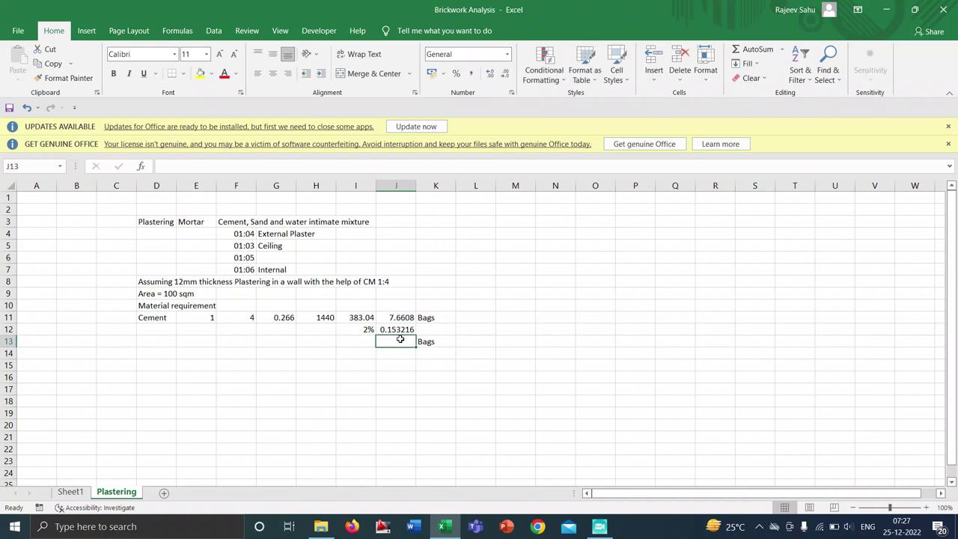
left_click(766, 52)
key("Return")
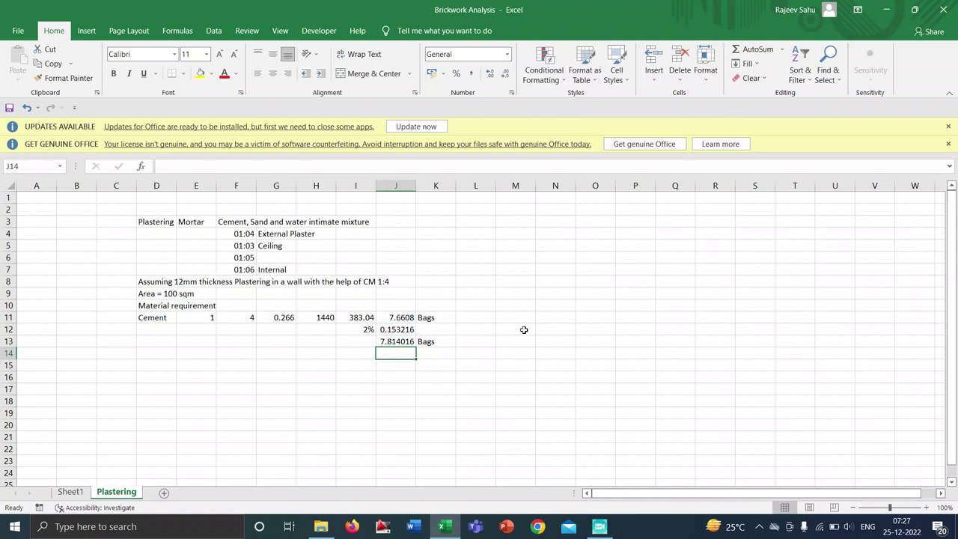
Add the item "Sand" in cell D14 with the mix ratio 1 in E14 and 4 in F14.
double_click(154, 353)
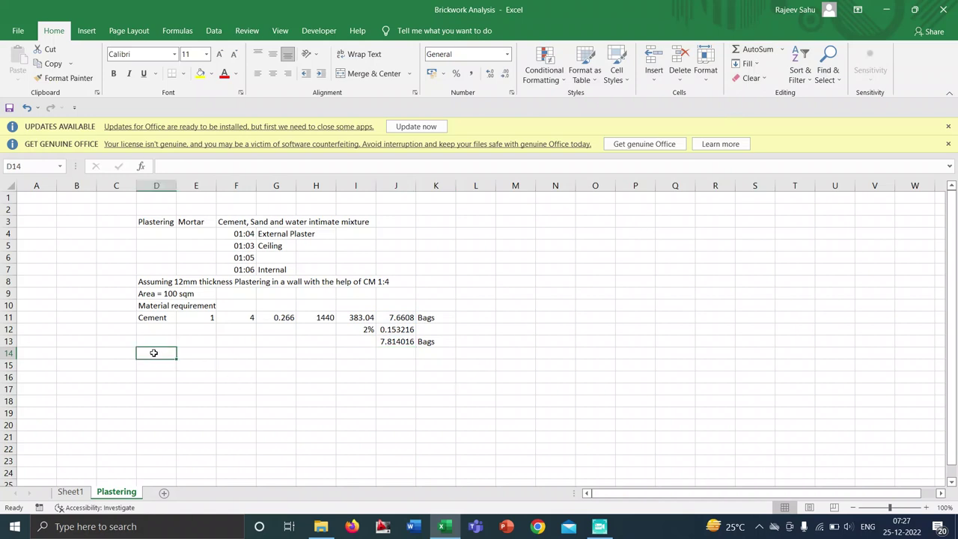
type("Sand")
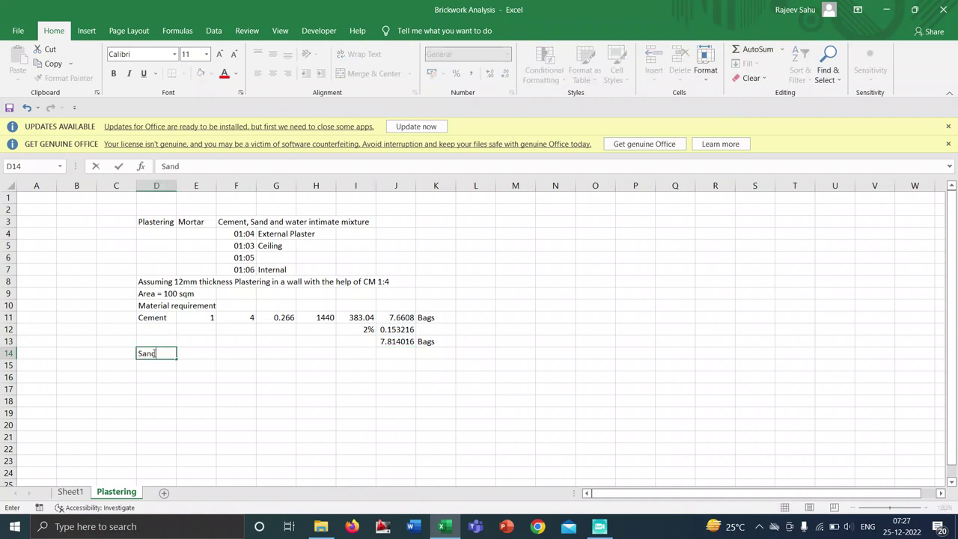
key("Tab")
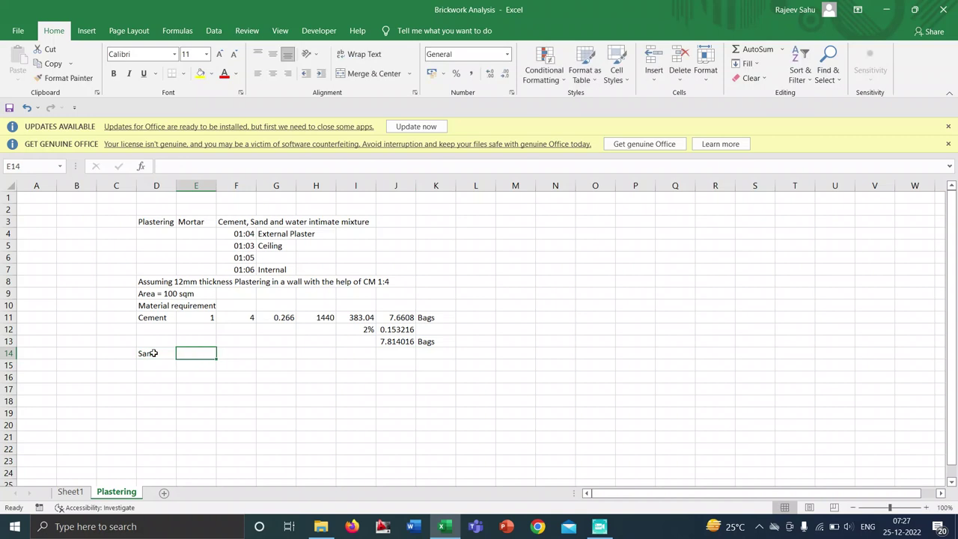
type("1")
key("Tab")
type("4")
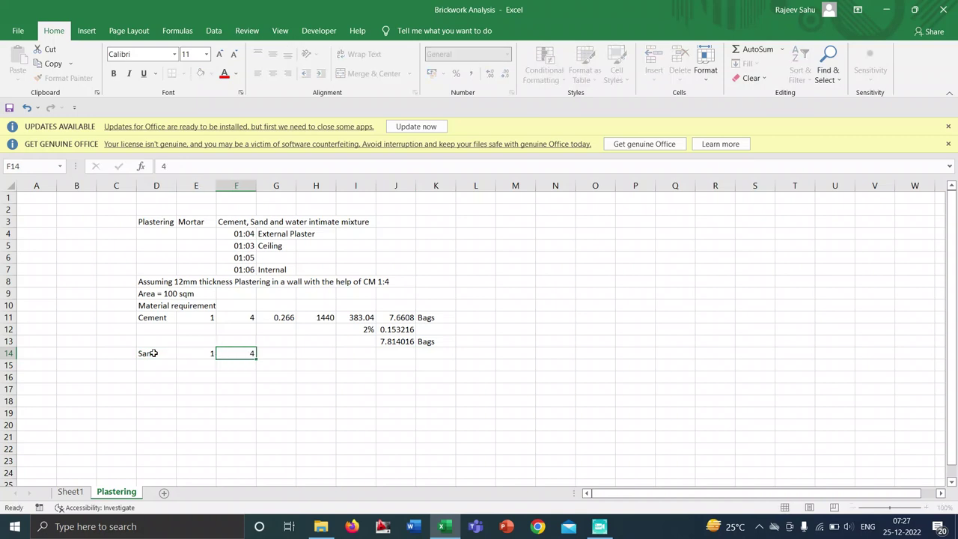
key("Tab")
Calculate the sand proportion of the mix in G14 with =F14/(E14+F14).
type("=")
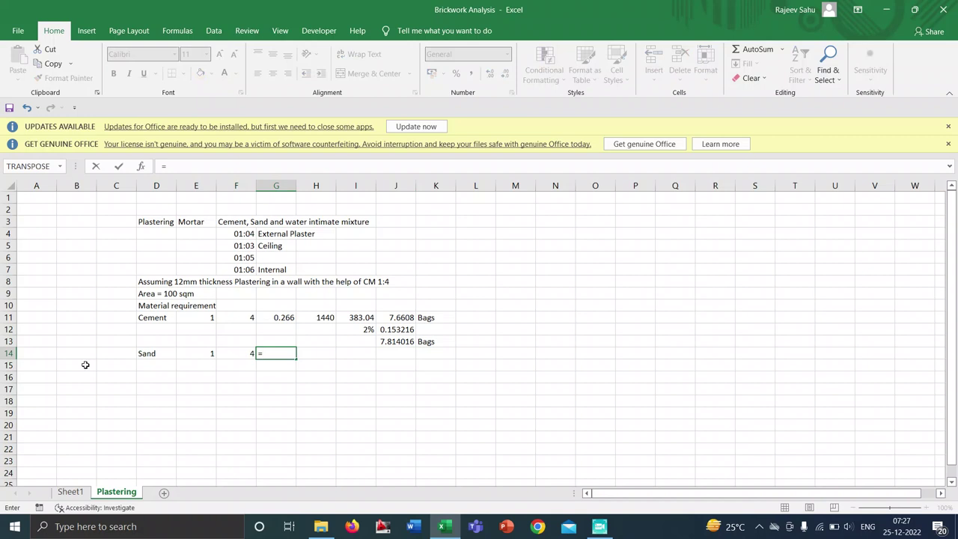
left_click(234, 357)
type("/")
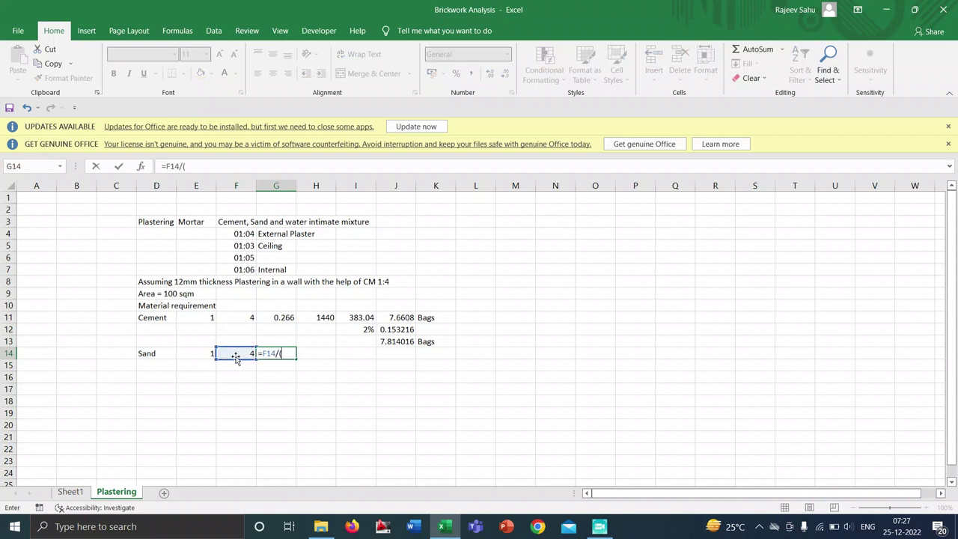
type("(")
left_click(200, 355)
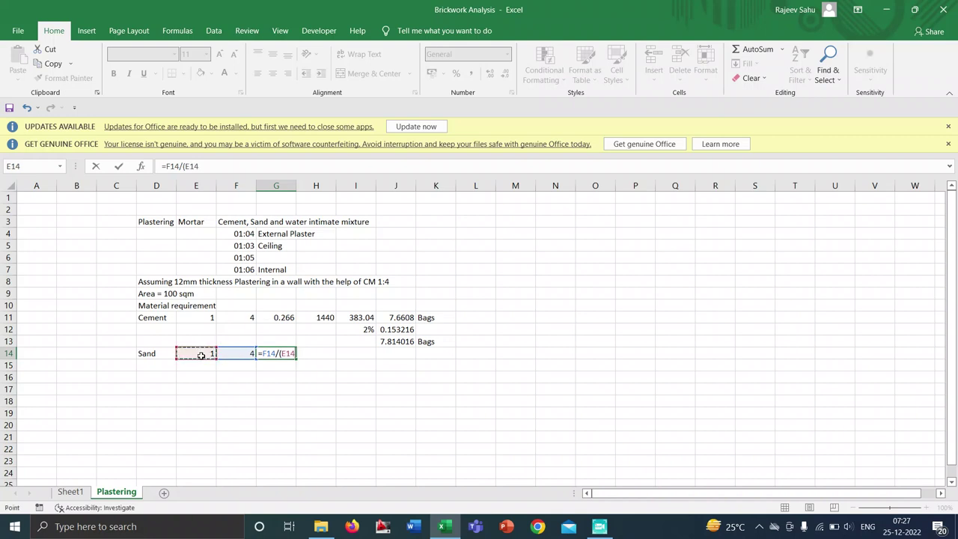
type("+")
left_click(234, 355)
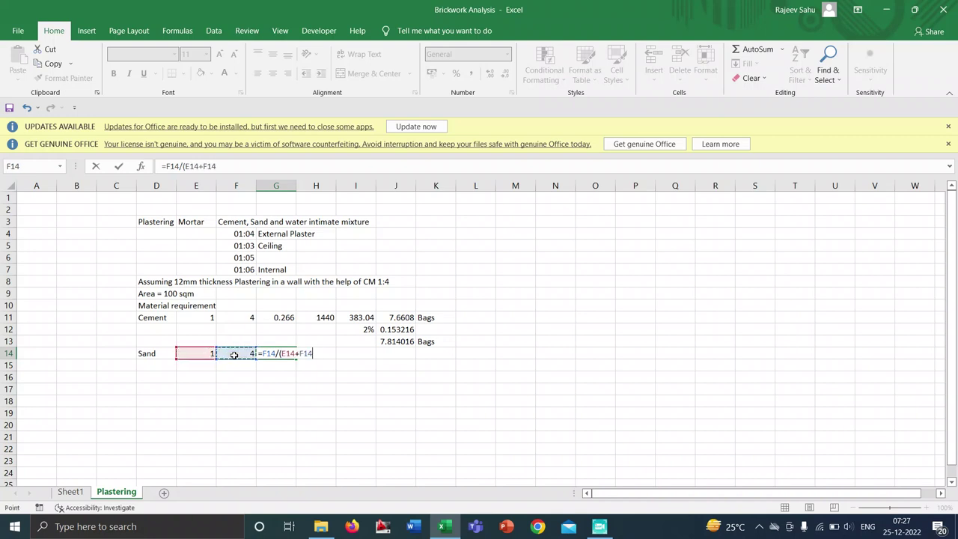
type(")")
key("Return")
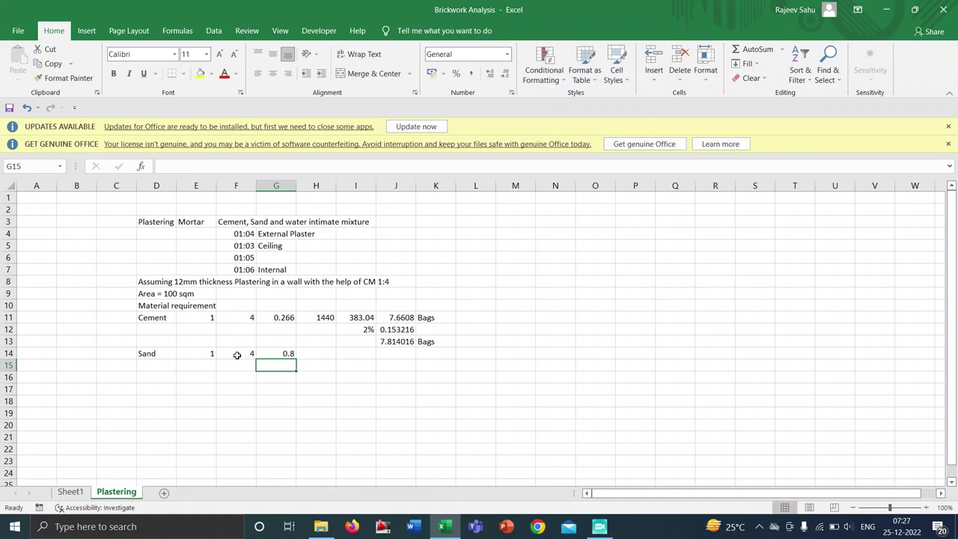
Extend the sand formula in G14 to multiply the bracketed proportion by 1.33, as =(F14/(E14+F14))*1.33.
left_click(305, 353)
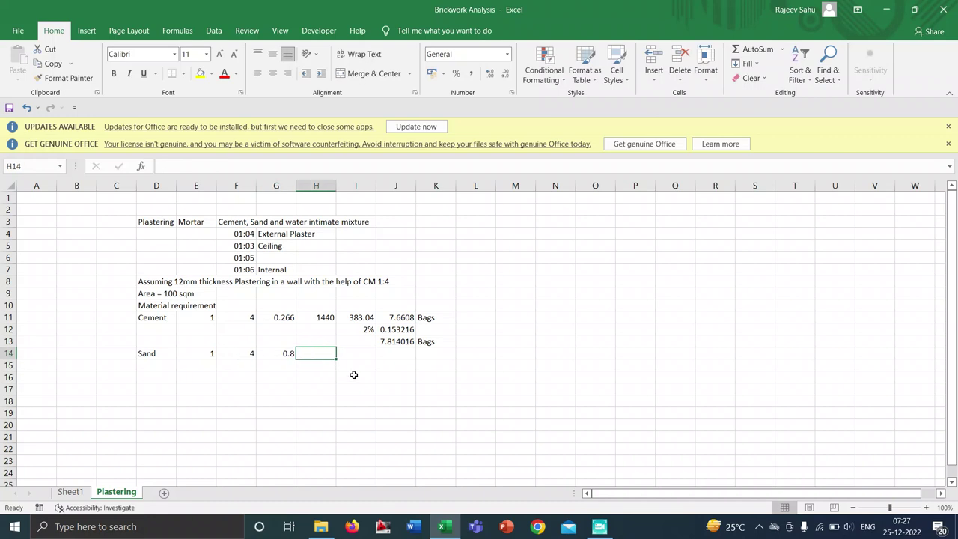
left_click(292, 353)
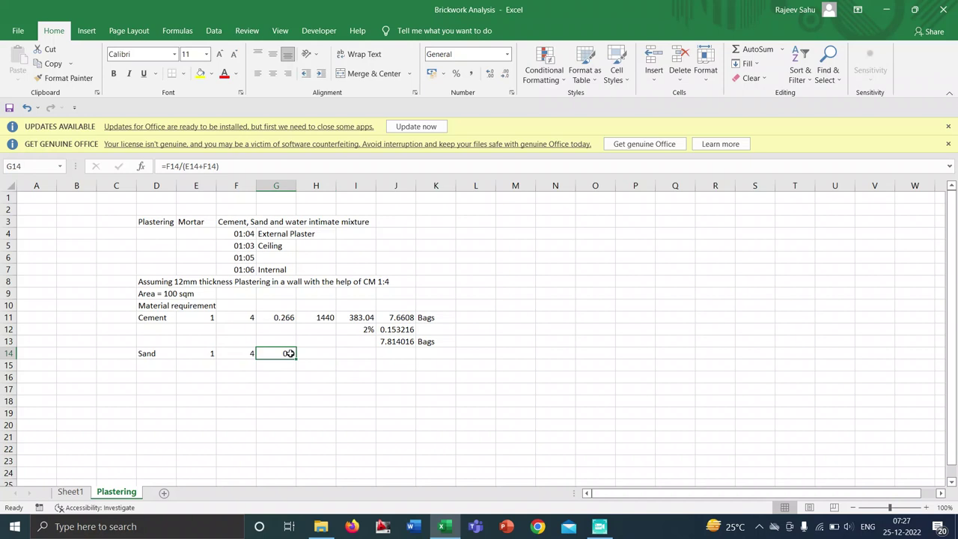
left_click(223, 166)
type(")")
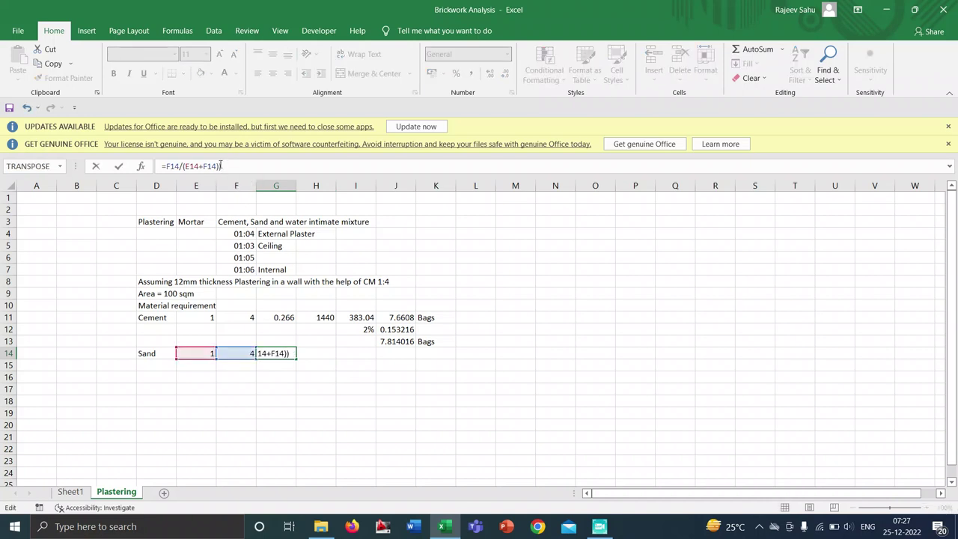
left_click(167, 167)
type("(")
left_click(232, 166)
type("*1.3")
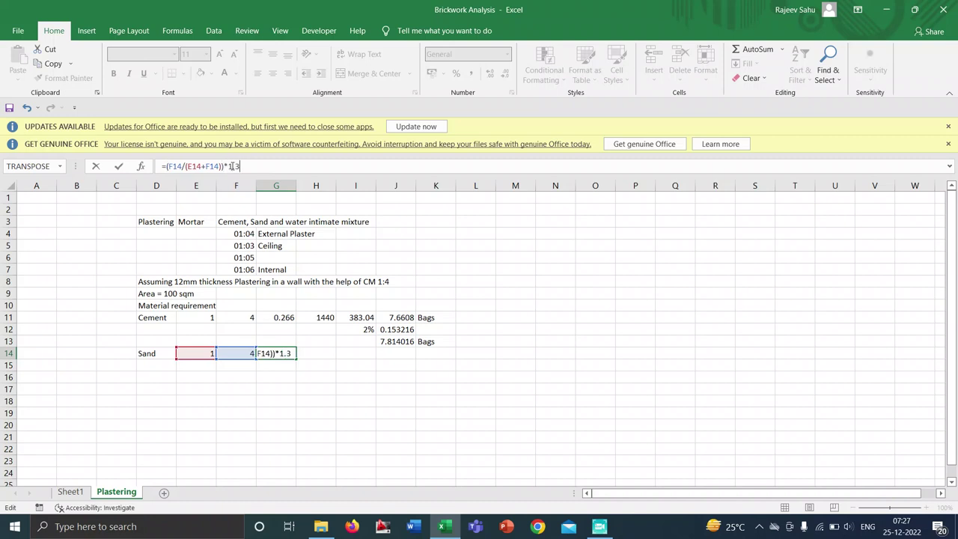
key("Return")
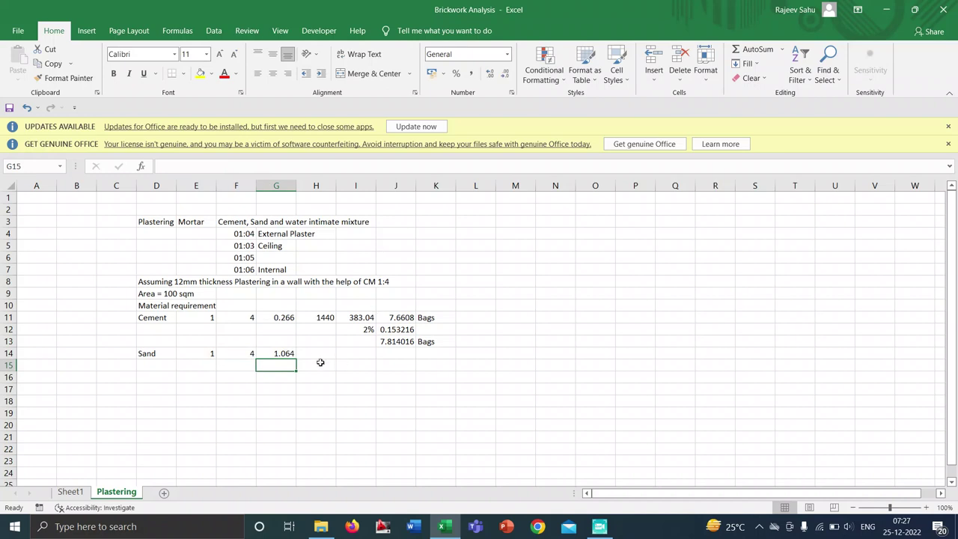
Enter the sand density in H14 as =1500.
left_click(324, 353)
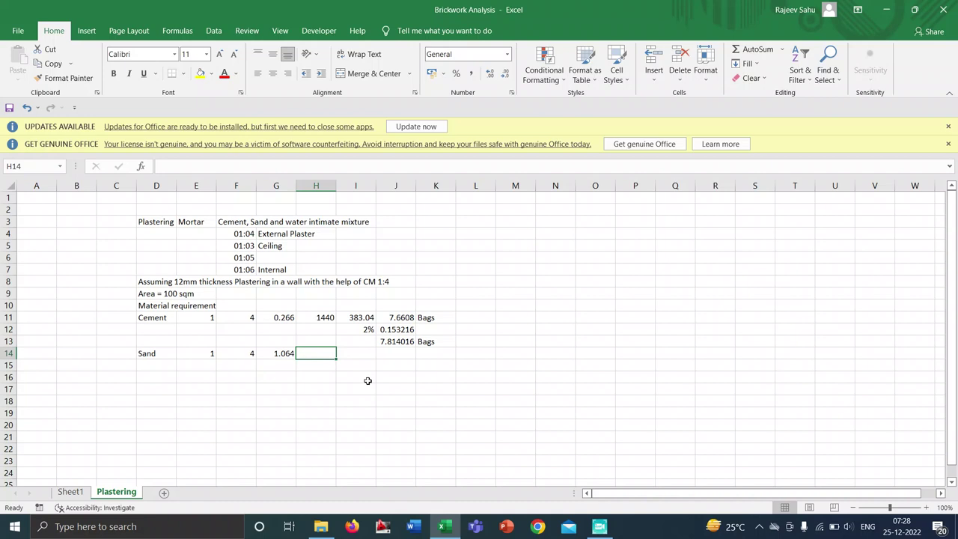
type("1500")
key("BackSpace")
key("BackSpace")
key("BackSpace")
key("BackSpace")
type("=1500*")
key("BackSpace")
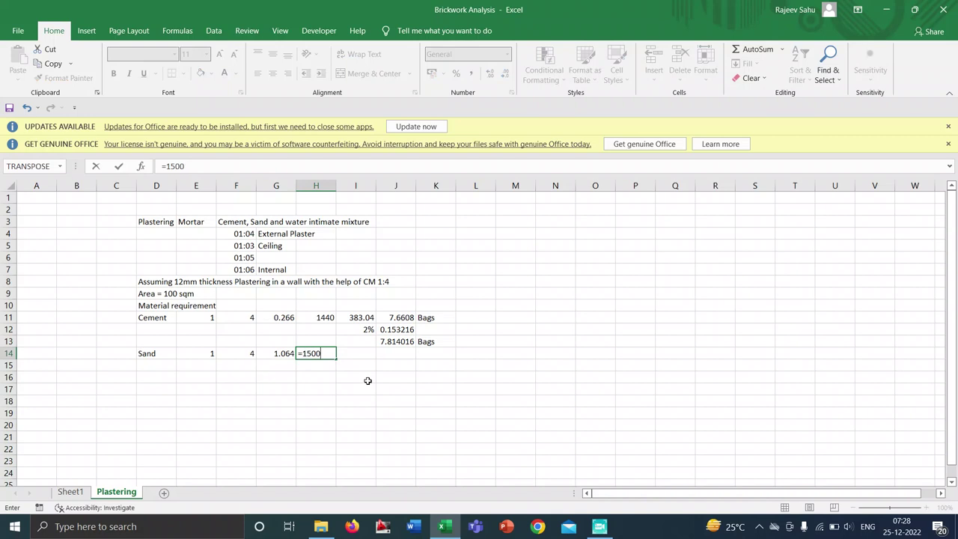
key("Return")
Calculate the sand weight in I14 with =G14*H14.
left_click(353, 356)
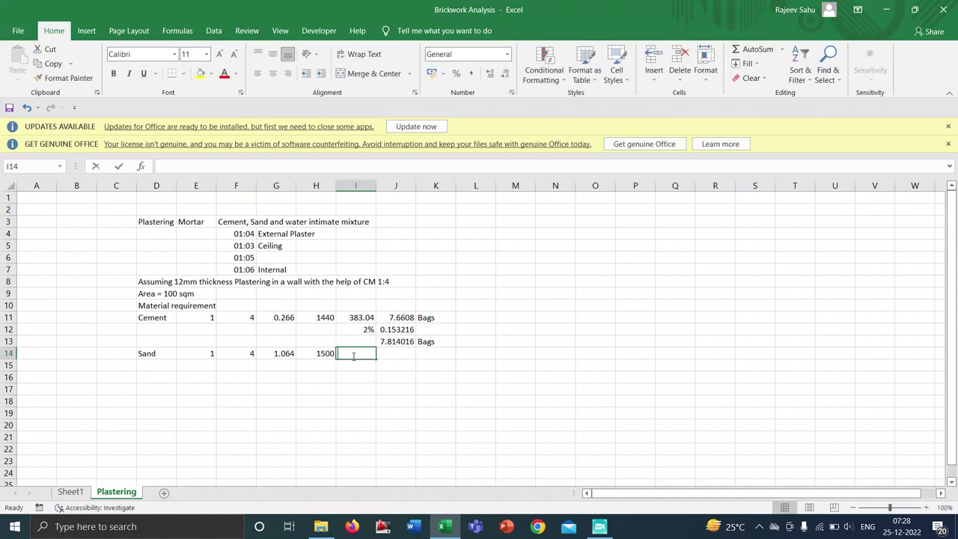
type("=")
left_click(285, 355)
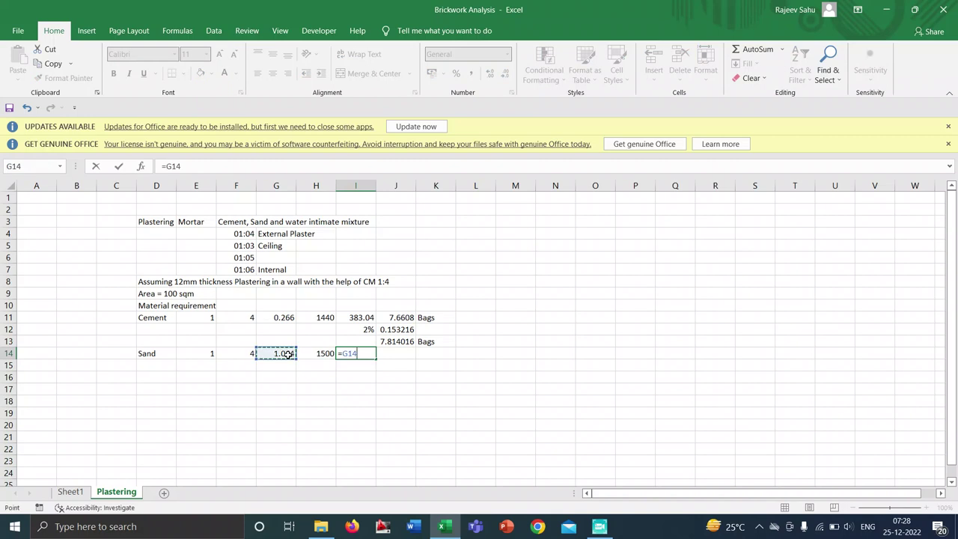
type("*")
left_click(330, 353)
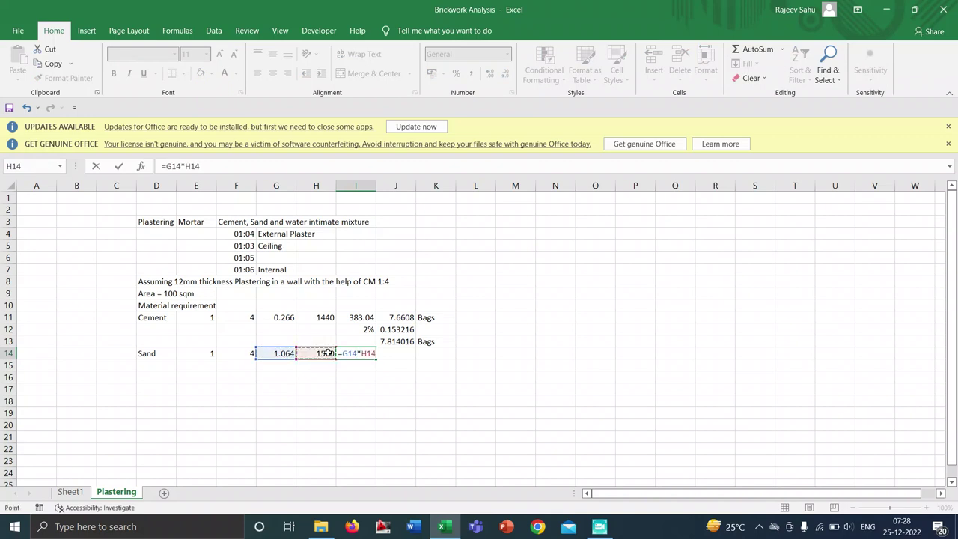
key("Return")
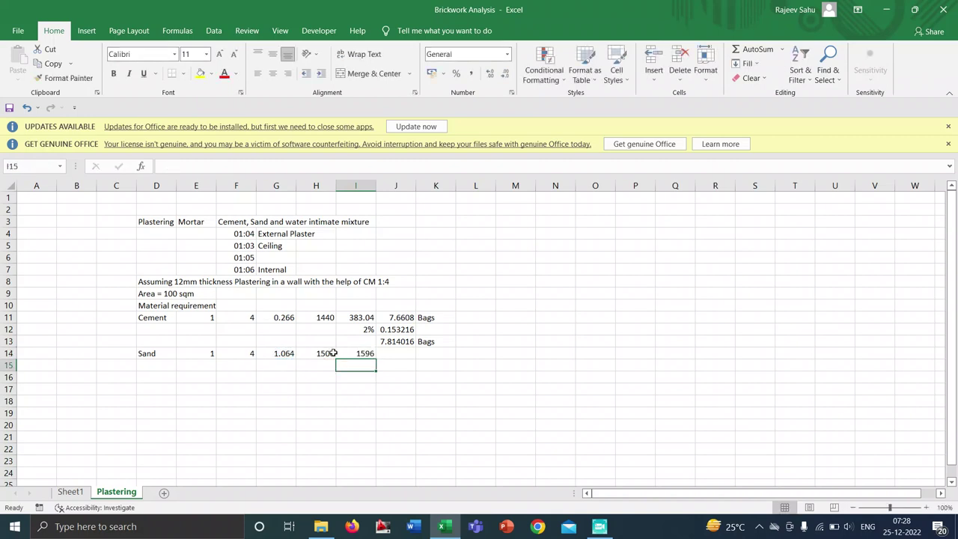
Convert the sand weight to tonnes in J14 with =I14/1000 and label it "MT" in K14.
double_click(407, 352)
type("=")
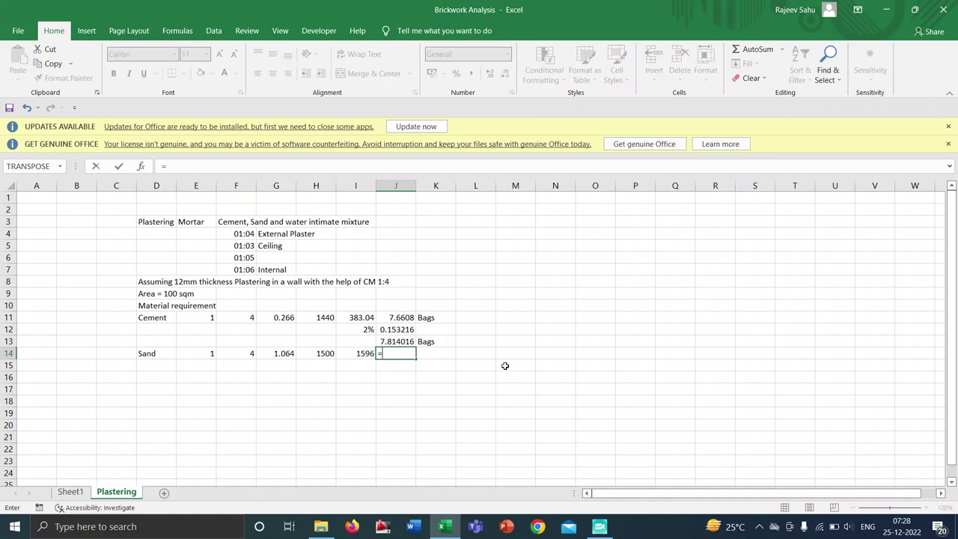
left_click(361, 346)
left_click(359, 354)
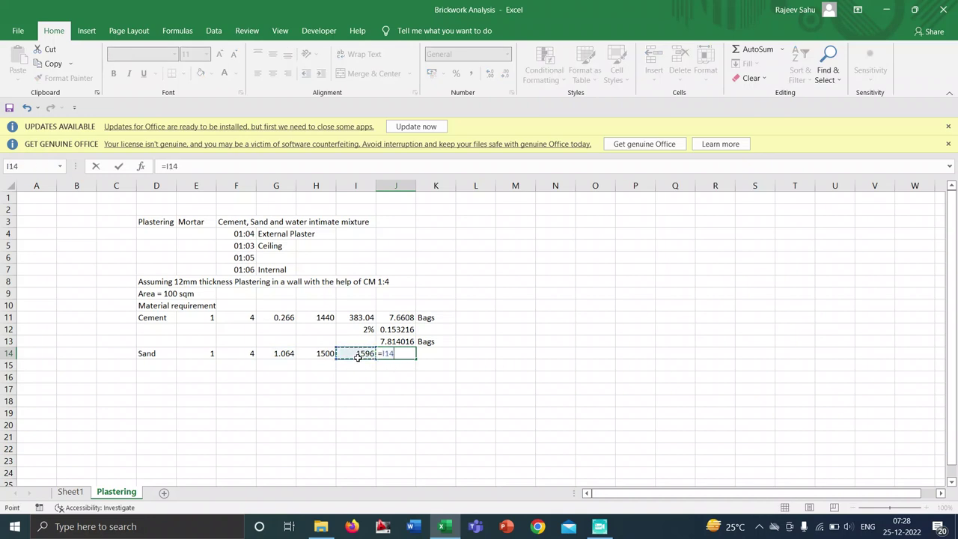
type("/1000")
key("Return")
left_click(426, 354)
type("MT")
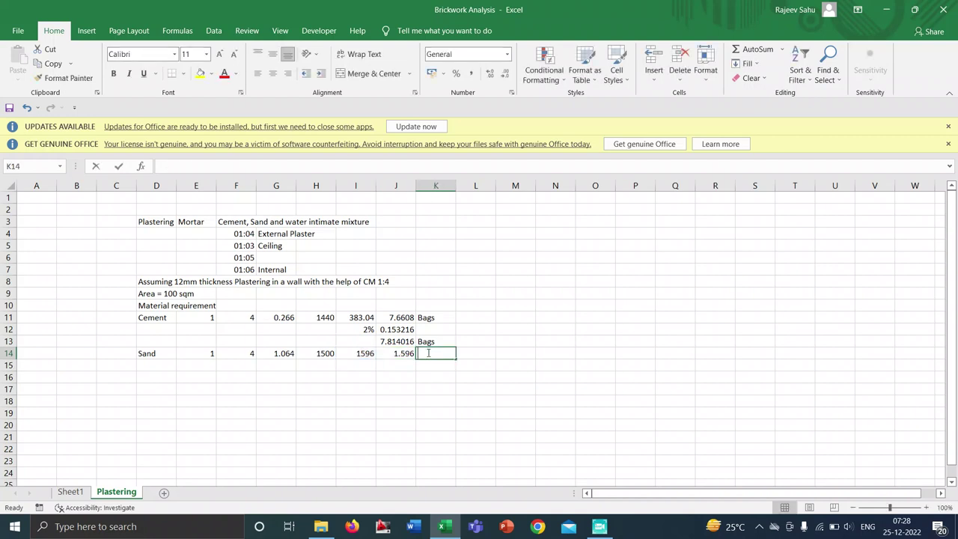
key("Return")
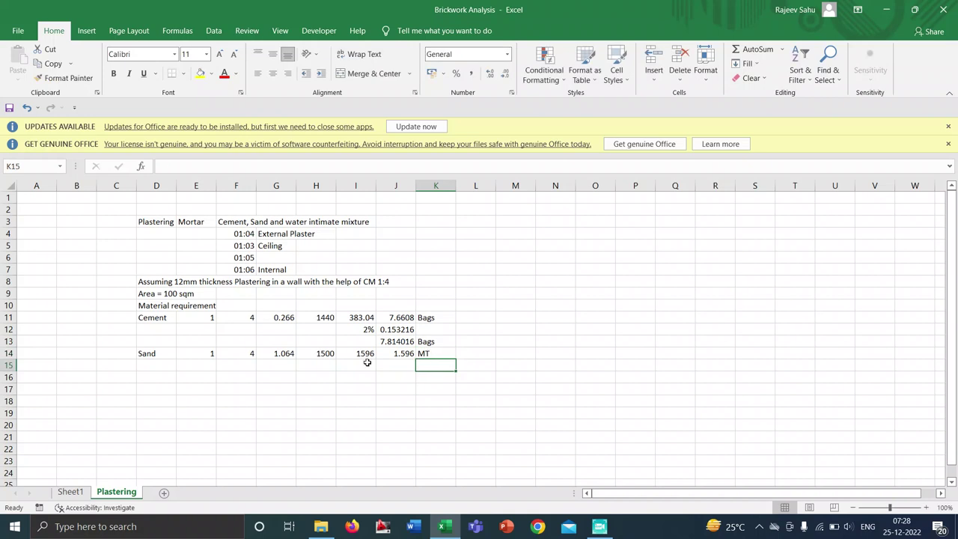
Make the cement allowance in I12 bold and enter a bold 7% sand allowance in I15.
left_click(367, 330)
key("ctrl+b")
left_click(360, 366)
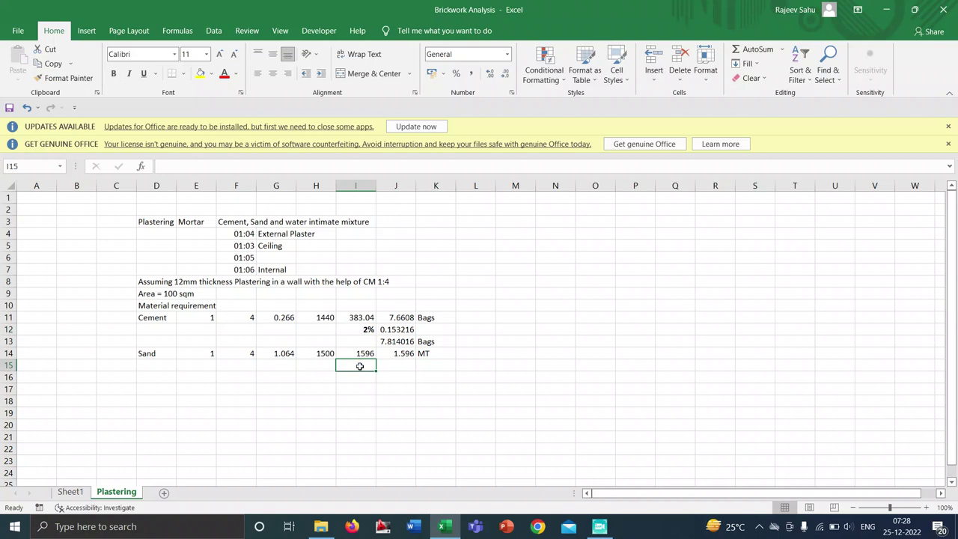
type("7%")
key("ctrl+Return")
key("ctrl+b")
Calculate the sand allowance quantity in J15 with =J14*I15.
double_click(407, 366)
type("=")
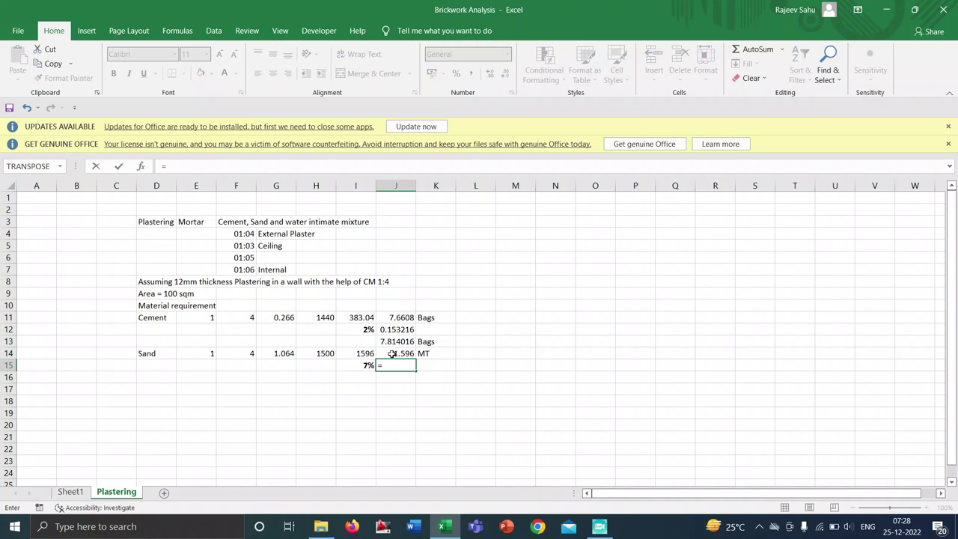
left_click(391, 354)
type("*")
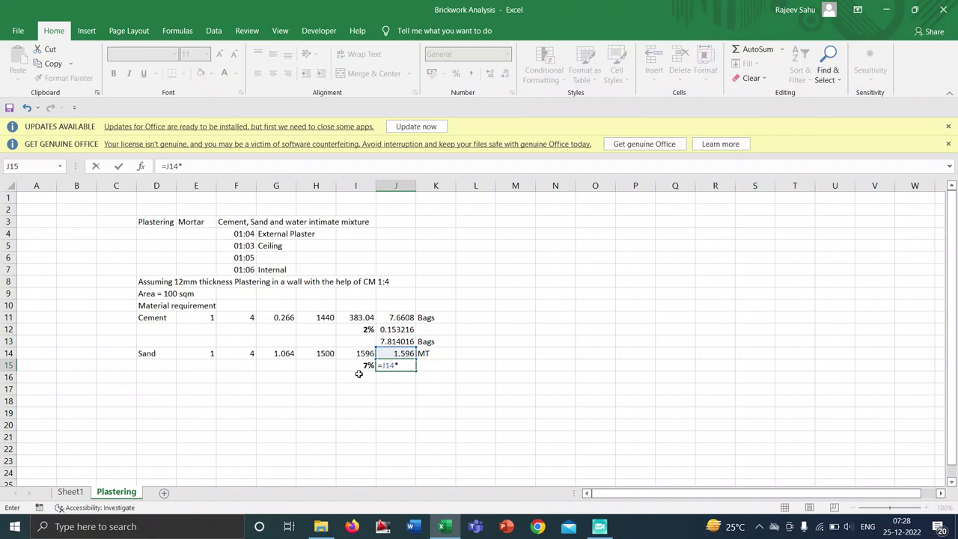
left_click(367, 366)
key("Return")
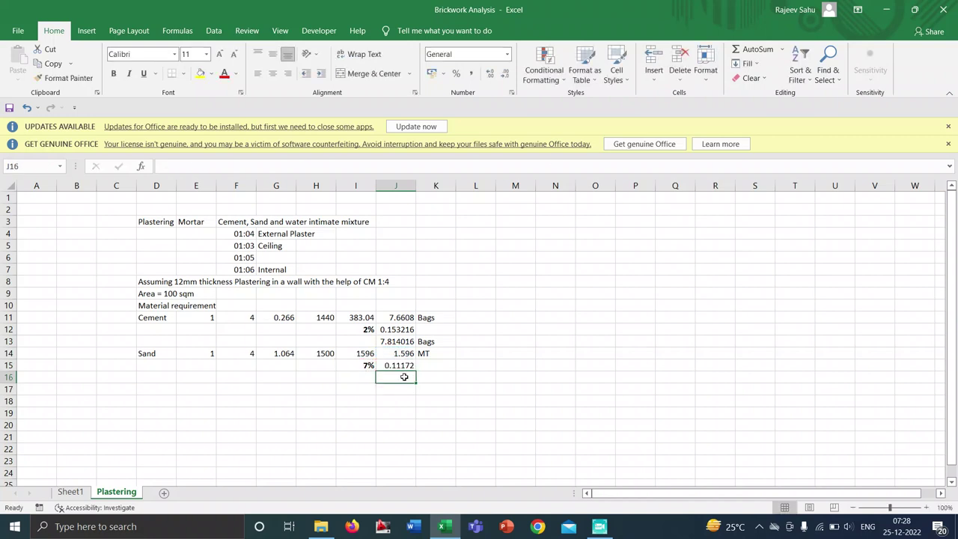
Total the sand quantities J14:J15 in J16 with AutoSum and enter the unit "MT" in K16.
left_click(753, 48)
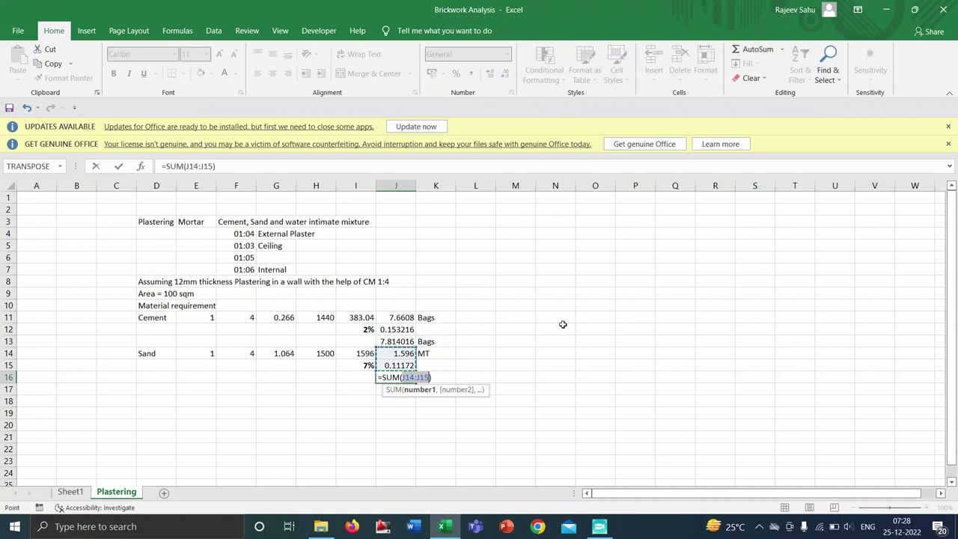
key("Return")
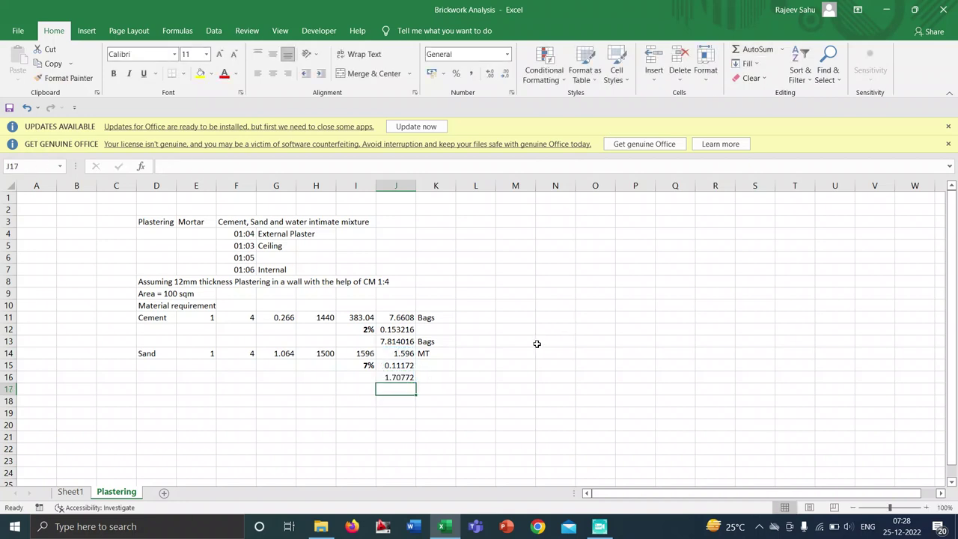
left_click(439, 379)
double_click(440, 378)
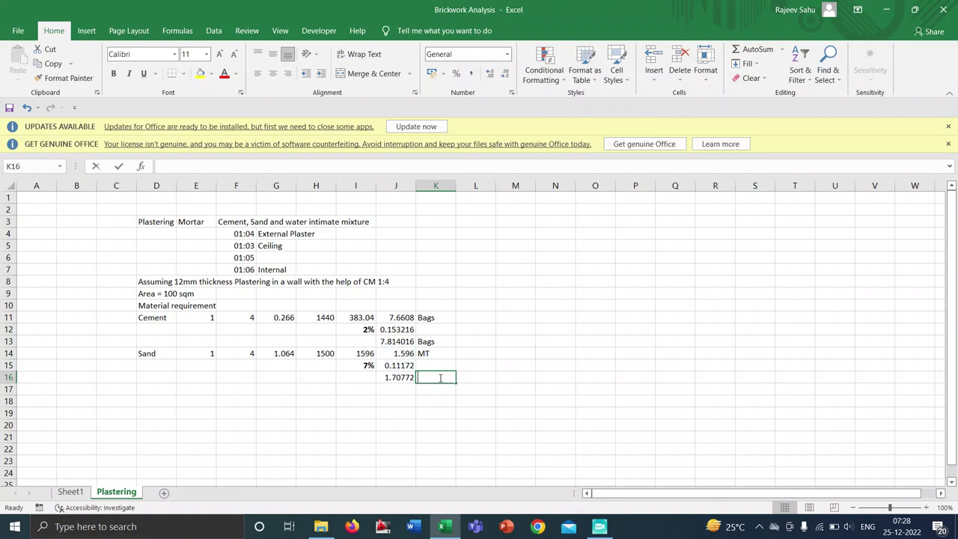
type("MT")
key("Return")
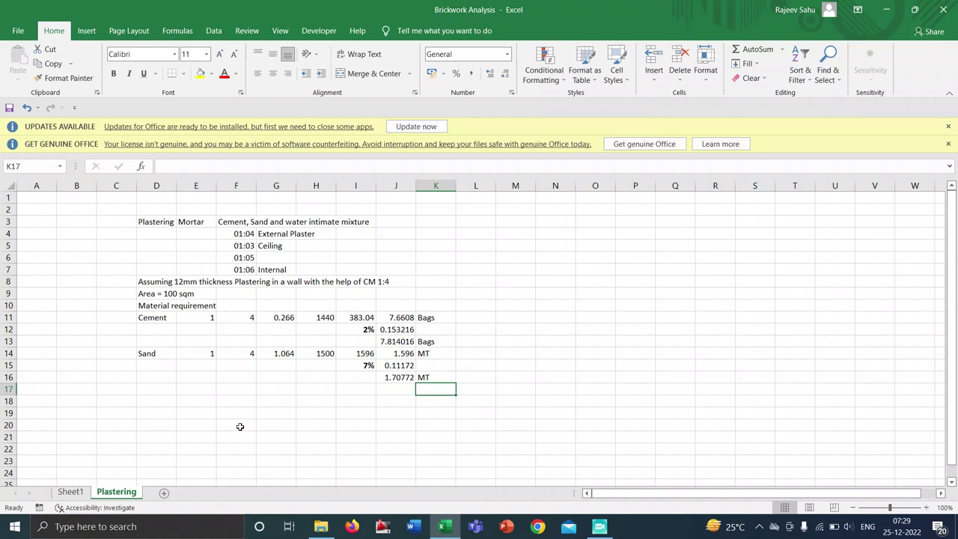
Check the cement total formula in J13 and apply the Number format to the quantities and units in J10:K16.
left_click(397, 342)
double_click(398, 342)
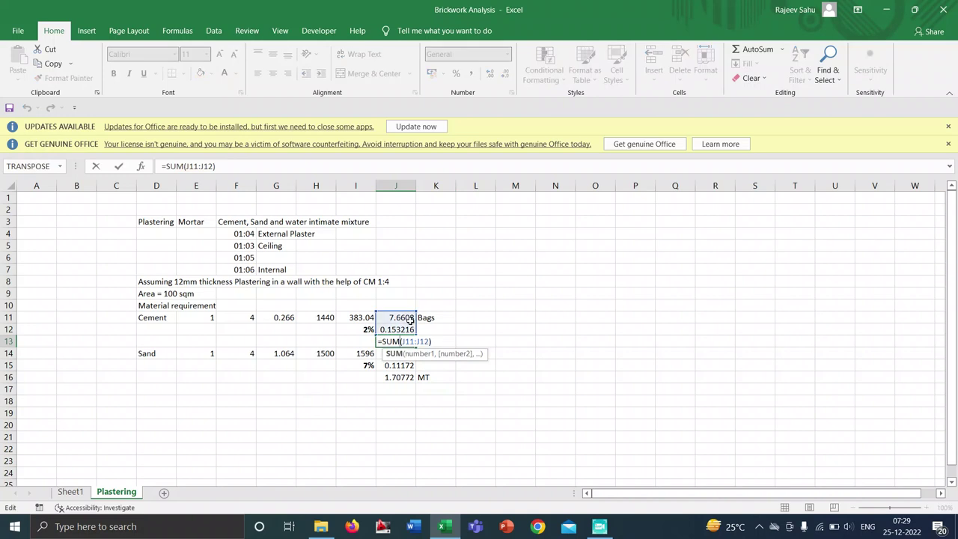
key("Return")
left_click_drag(376, 301, 422, 377)
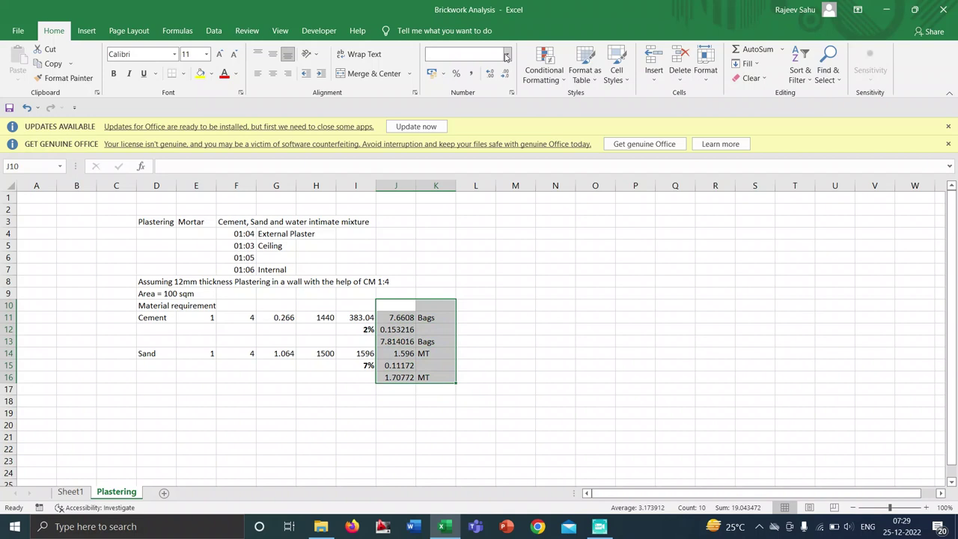
left_click(507, 54)
left_click(488, 99)
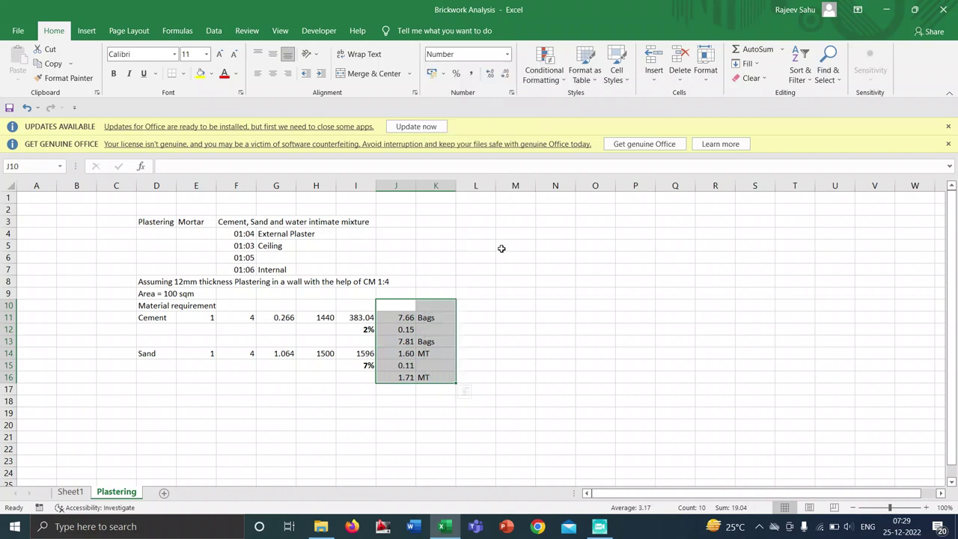
left_click(562, 339)
Make the sand total with its unit in J16:K16 and the cement total with its unit in J13:K13 bold.
left_click_drag(405, 319, 423, 377)
key("ctrl+q")
left_click(423, 376)
left_click(405, 376)
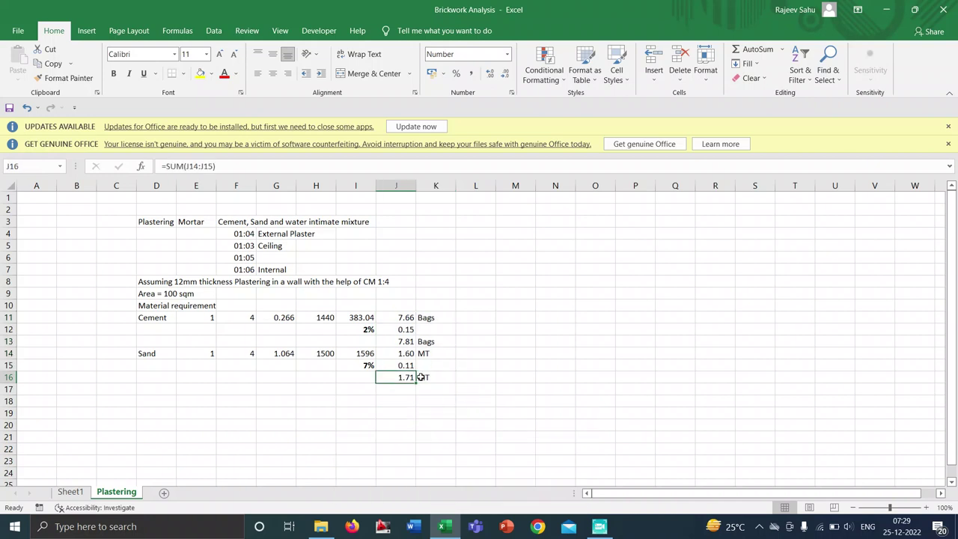
left_click_drag(405, 377, 426, 376)
key("ctrl+b")
left_click_drag(411, 341, 424, 341)
key("ctrl+b")
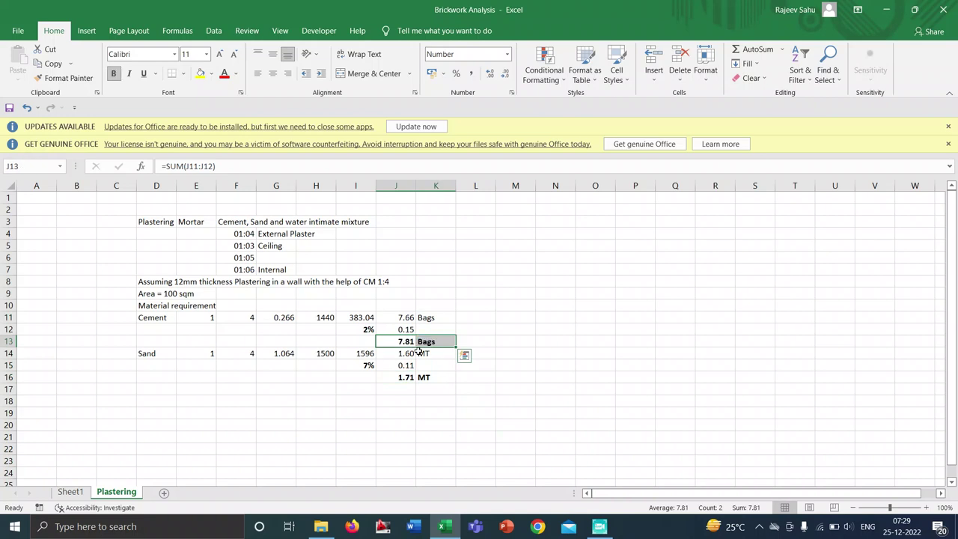
left_click(377, 416)
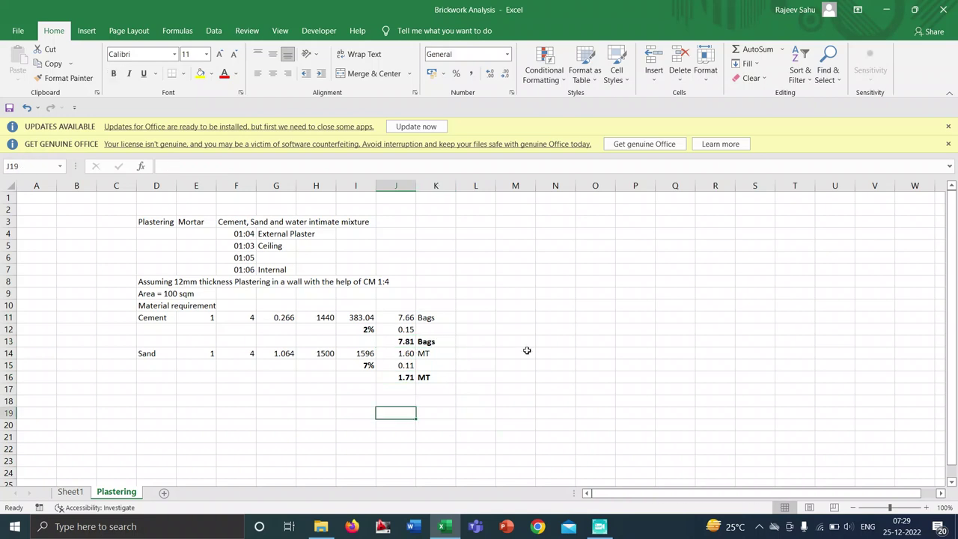
left_click(481, 341)
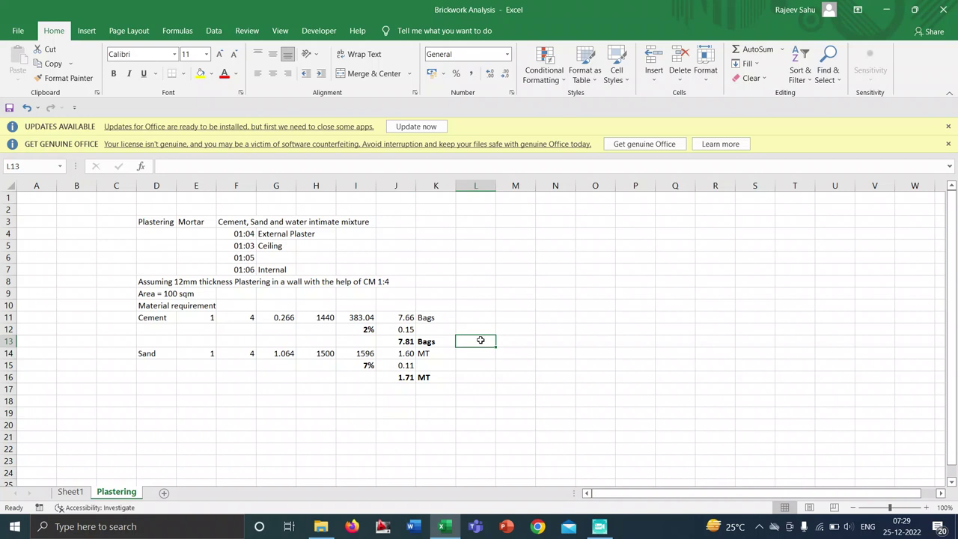
Enter the headings "Qty" in J10 and "UoM" in K10 above the material quantities and units.
left_click(404, 302)
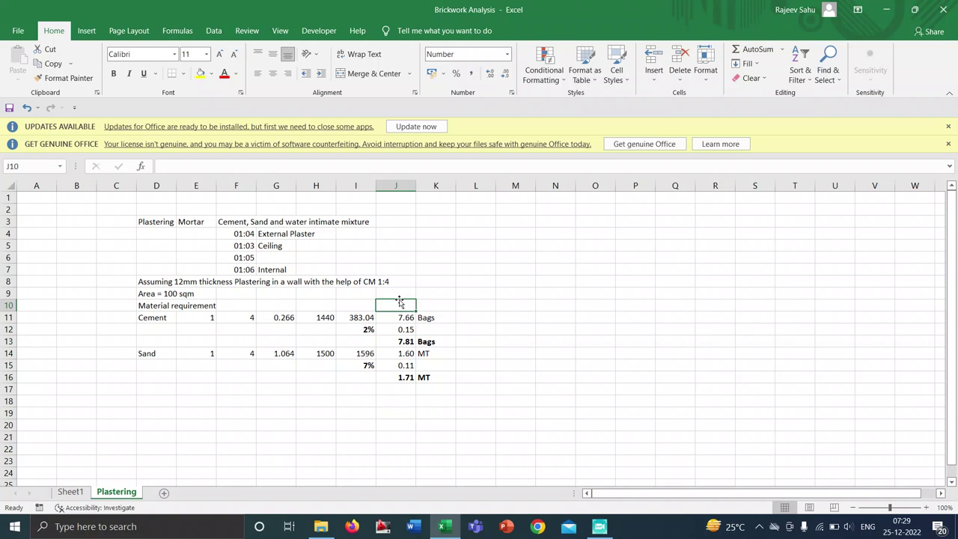
type("Qty")
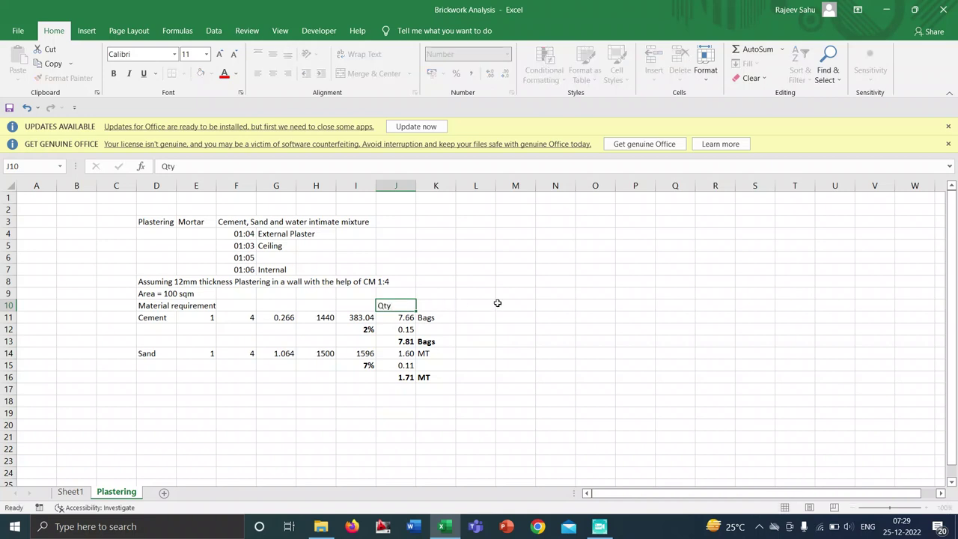
key("Tab")
type("UoM")
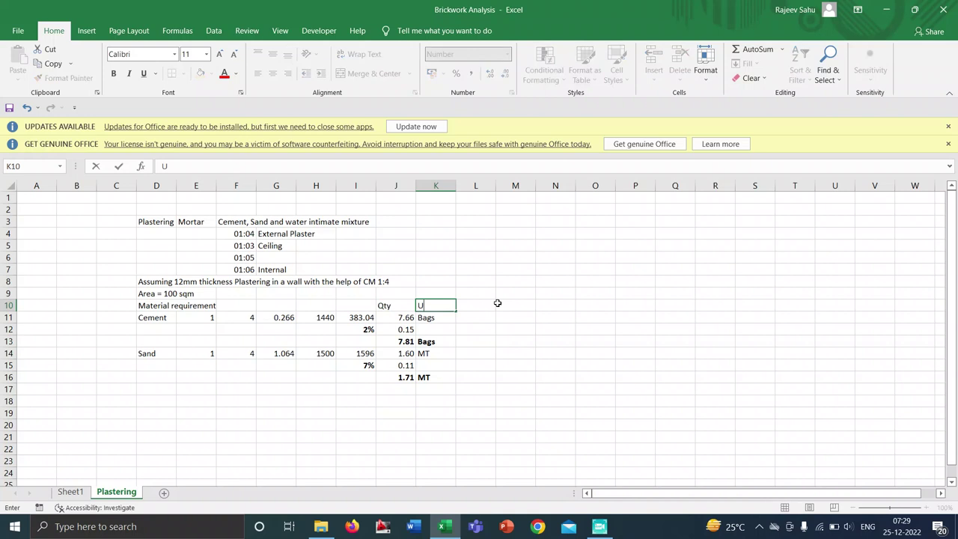
key("Return")
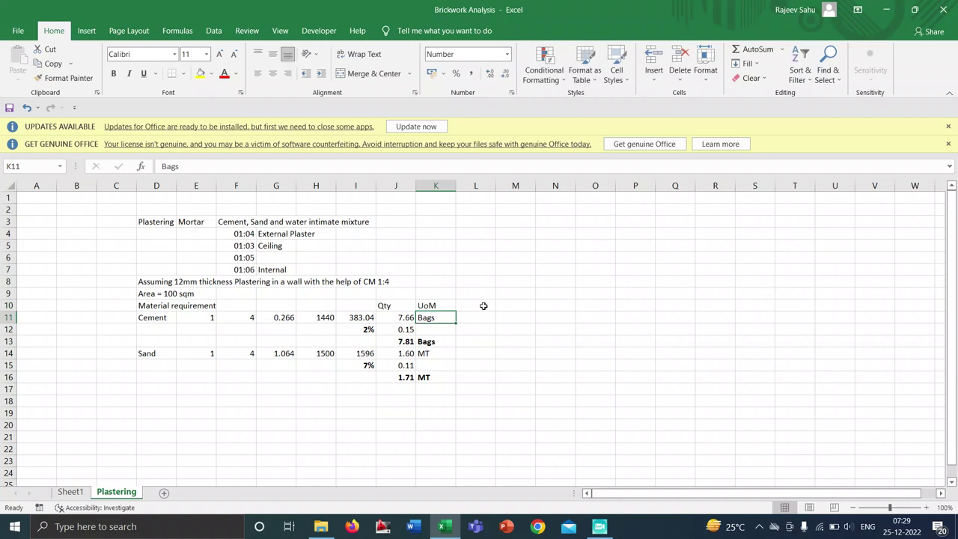
left_click(483, 305)
type("Unit")
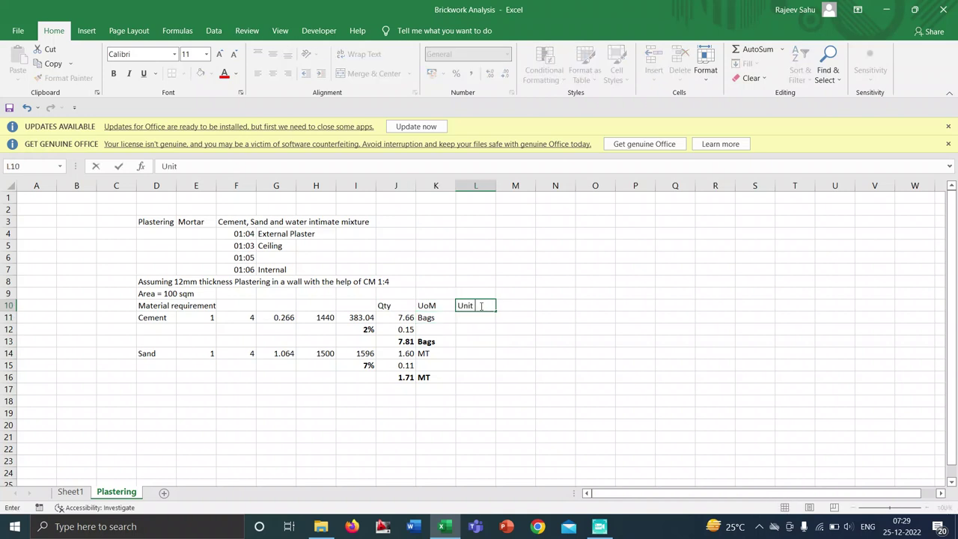
type(" Rate")
key("Tab")
type("Amouu")
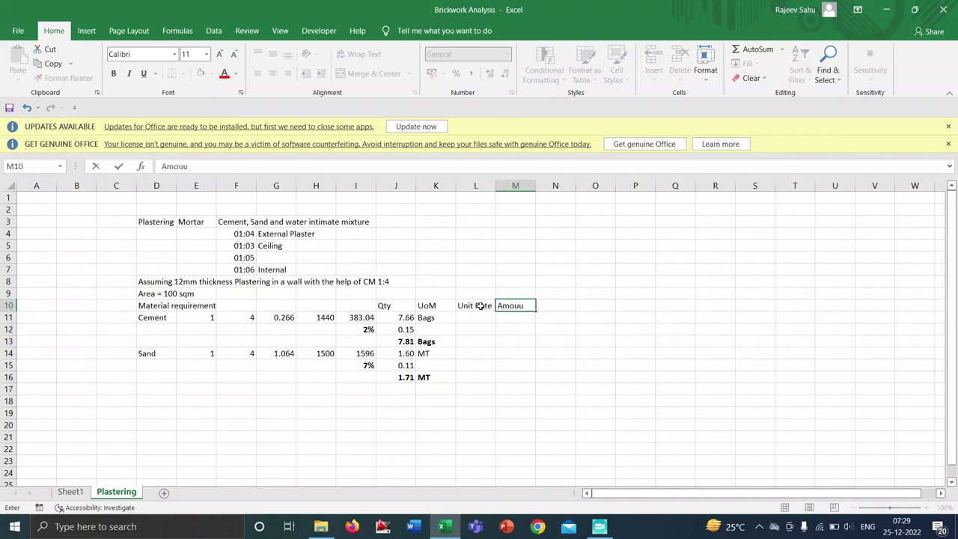
key("BackSpace")
type("nt")
key("Tab")
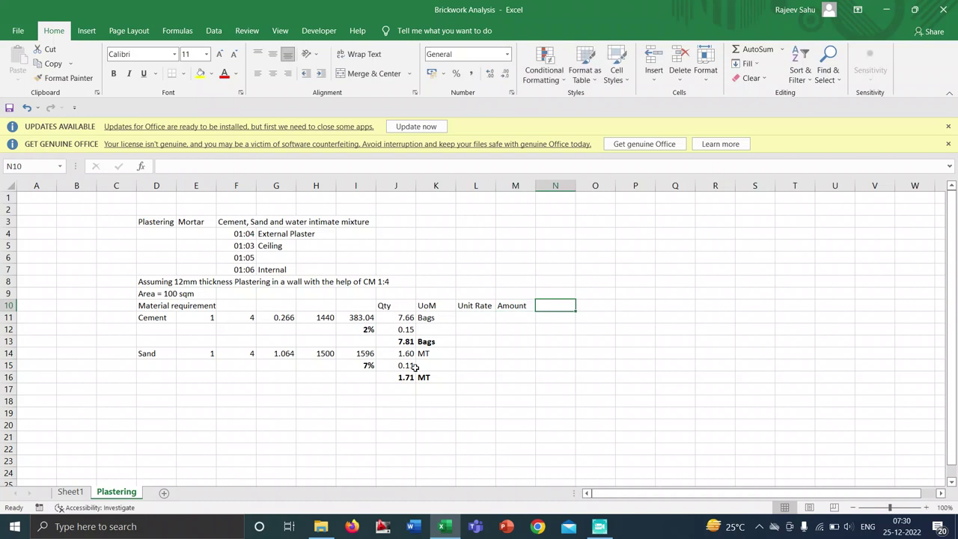
left_click(474, 339)
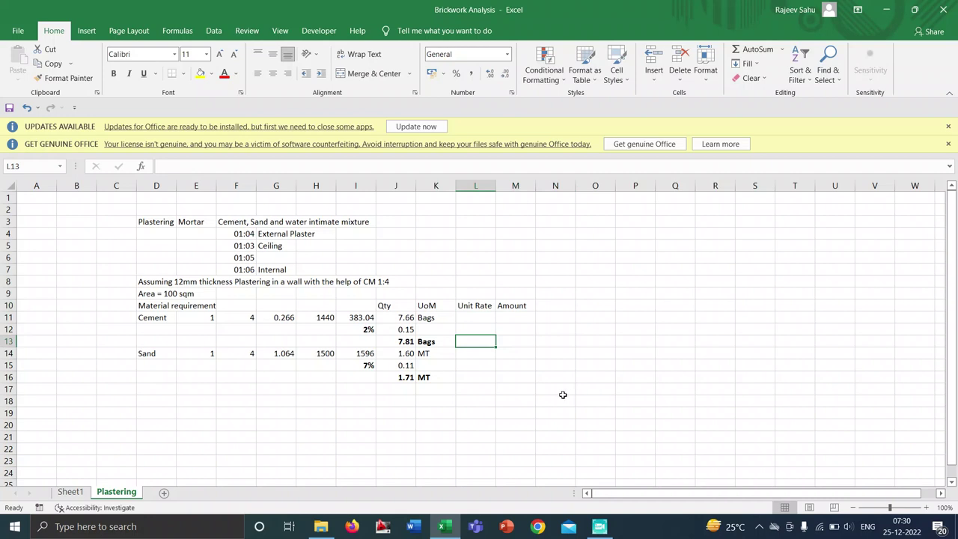
left_click(483, 305)
left_click_drag(484, 306, 526, 307)
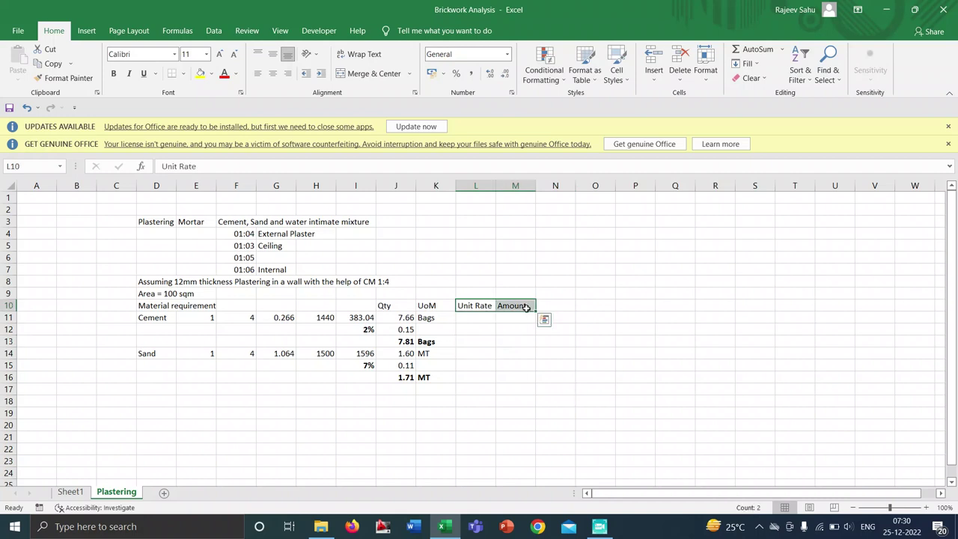
key("Delete")
left_click(476, 340)
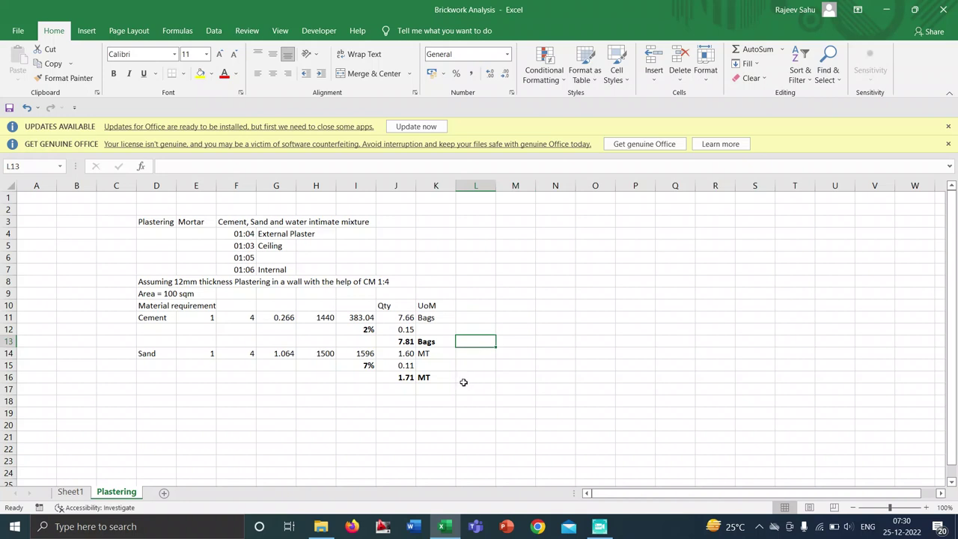
double_click(249, 292)
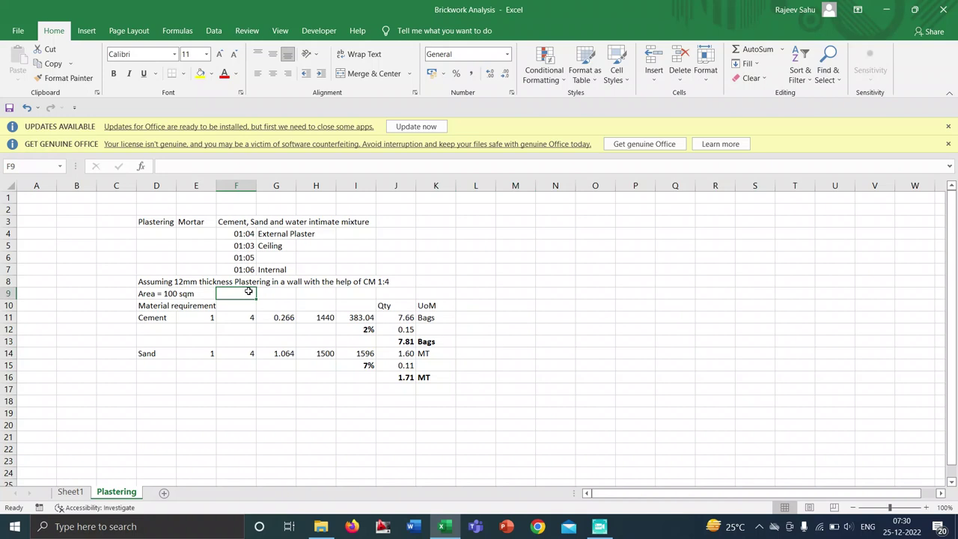
type("100")
key("Tab")
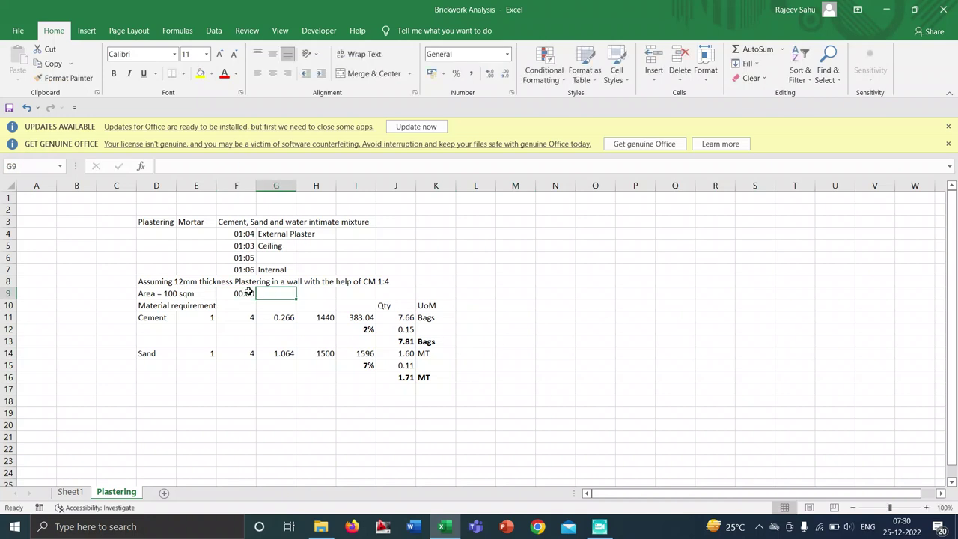
left_click(241, 292)
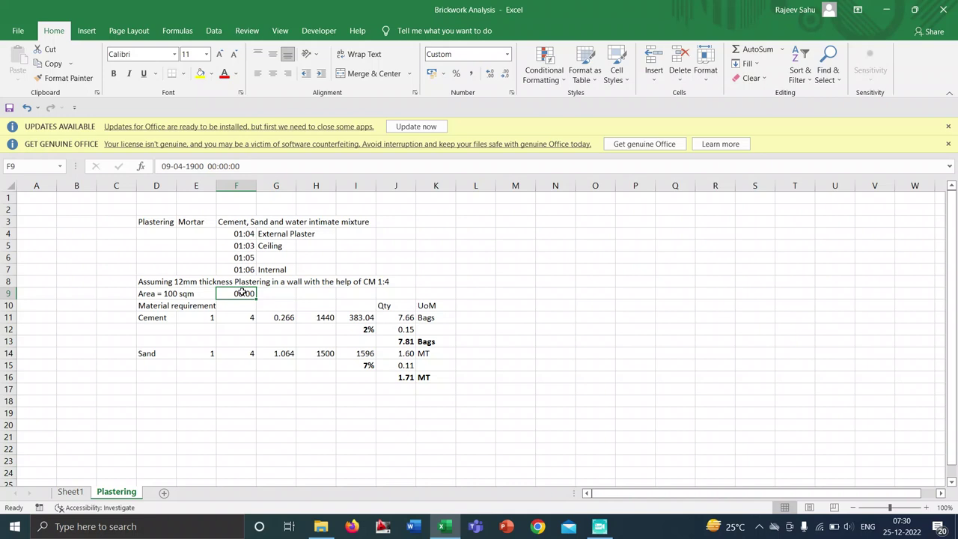
key("Delete")
Enter the plaster area 100 as a number in G9.
left_click(263, 294)
type("100")
key("Return")
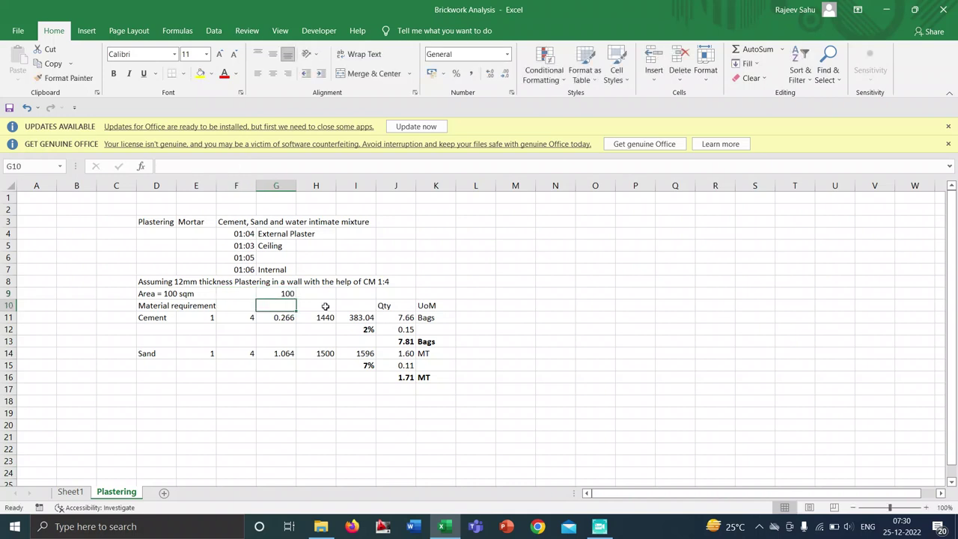
Calculate the plaster volume in L13 with =G9*H9.
left_click(471, 339)
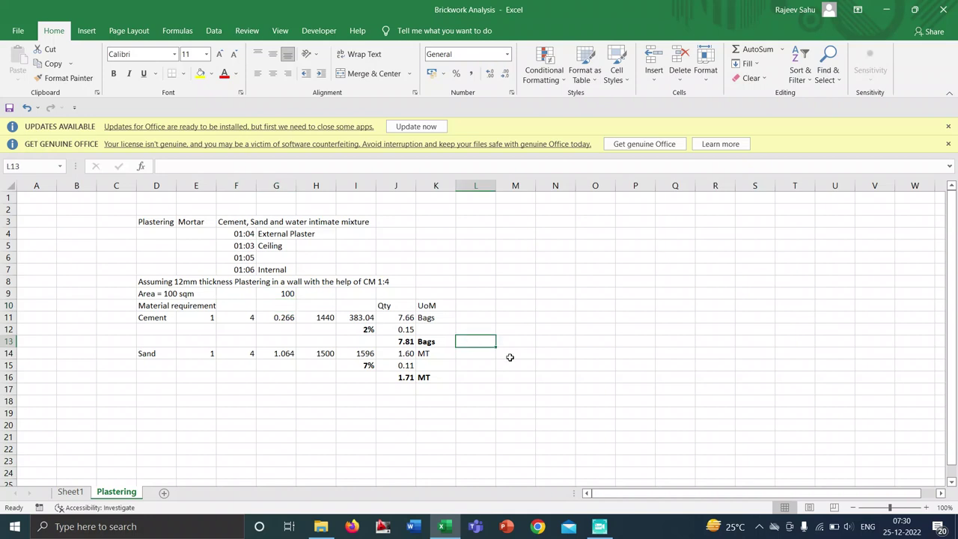
type("=")
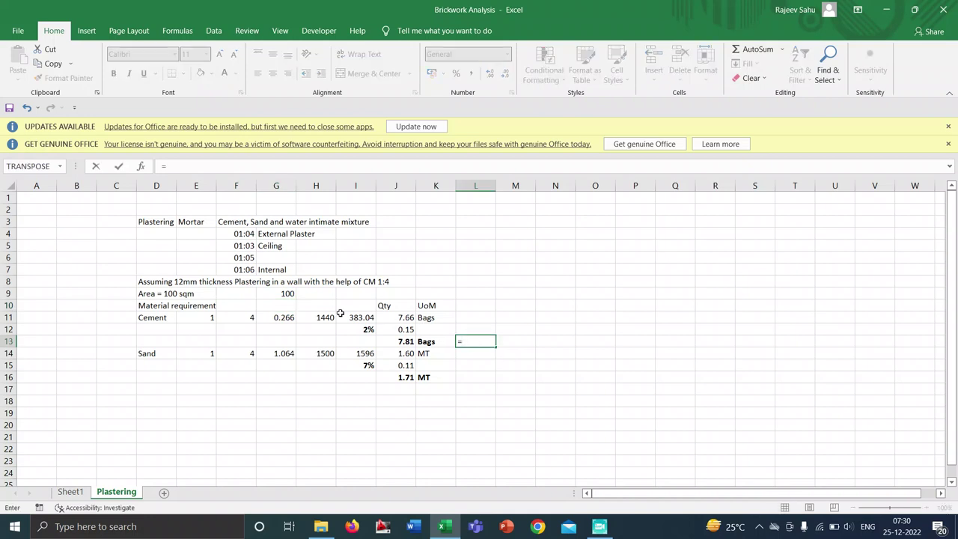
left_click(288, 294)
type("*")
left_click(324, 295)
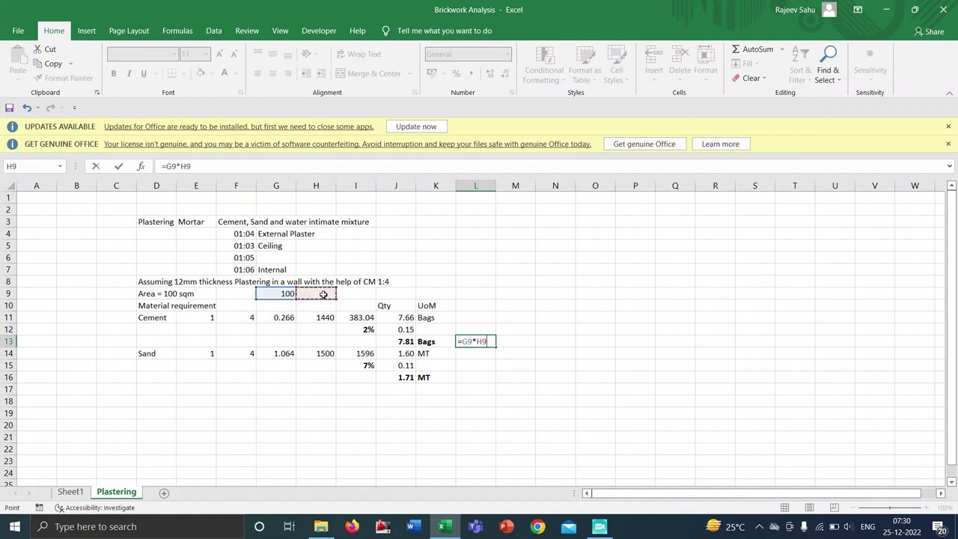
key("Return")
Enter the plaster thickness in metres in H9 with =12/1000 and check the volume formula in L13.
left_click(318, 293)
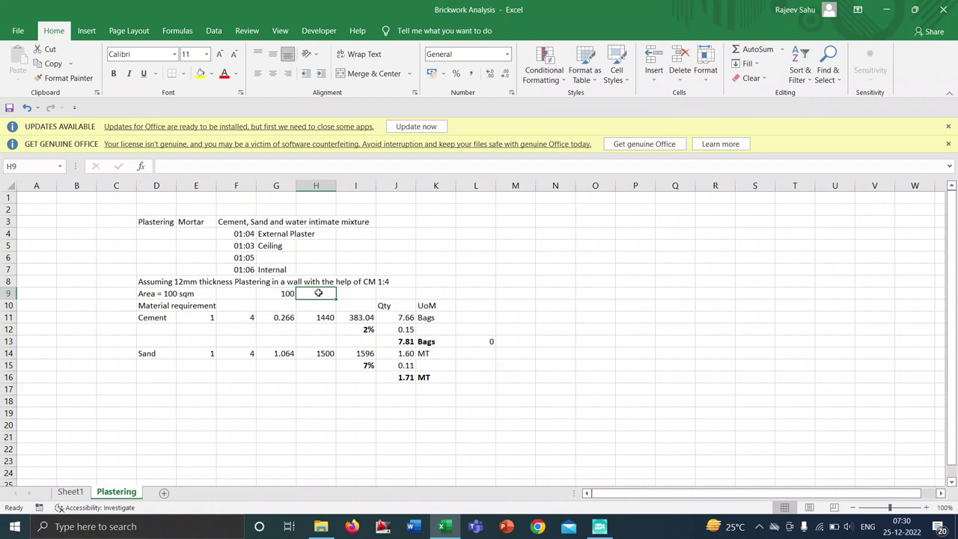
type("1.2")
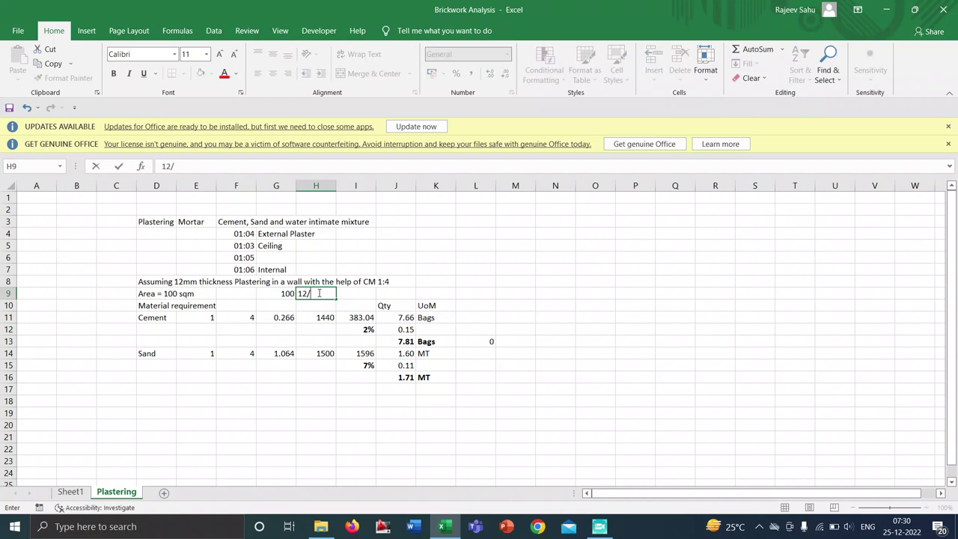
key("BackSpace")
key("BackSpace")
key("BackSpace")
type("=")
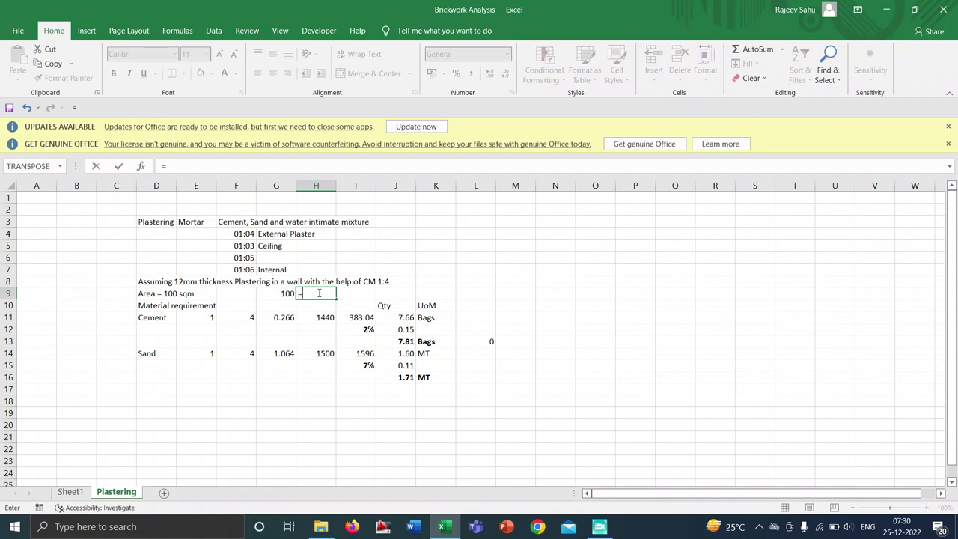
type("12/1000")
key("Return")
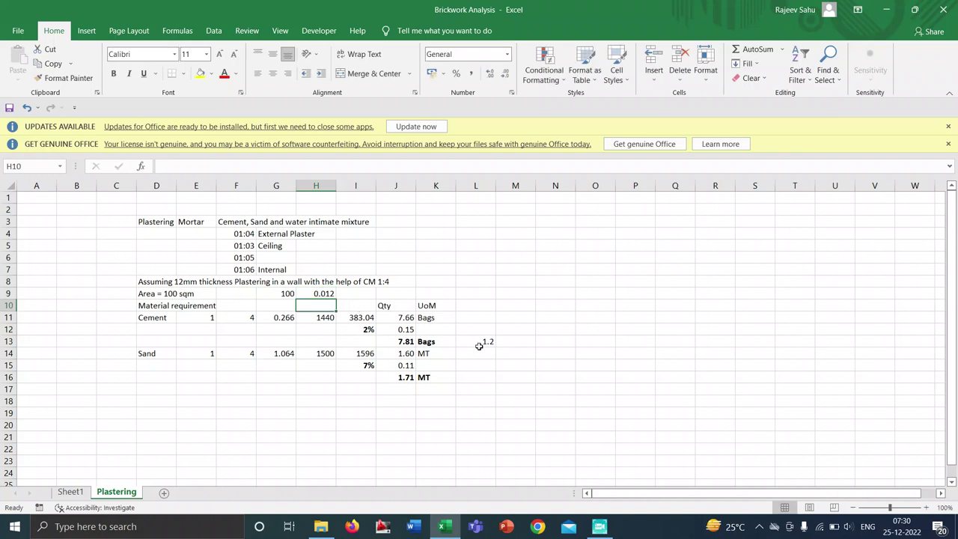
left_click(486, 344)
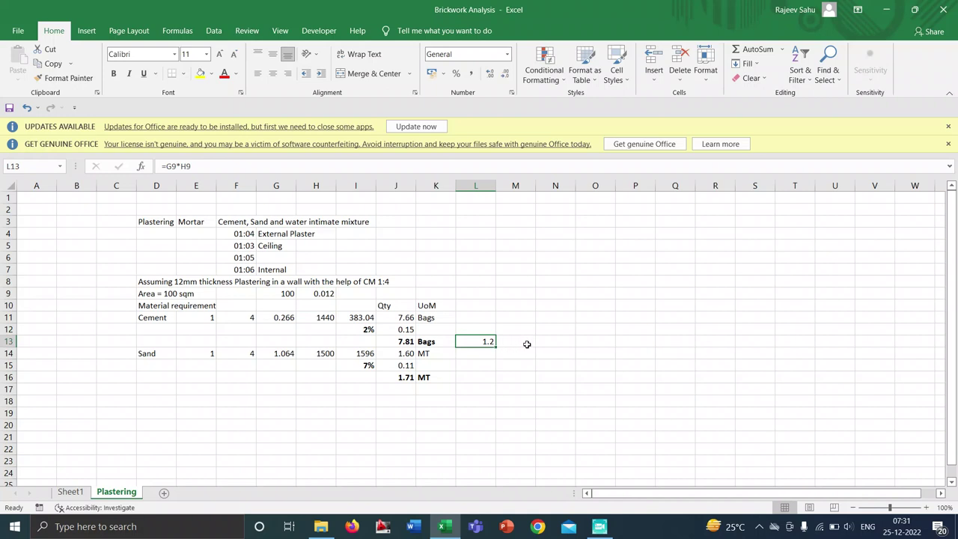
Enter the heading "Final Qty" in M10.
left_click(531, 304)
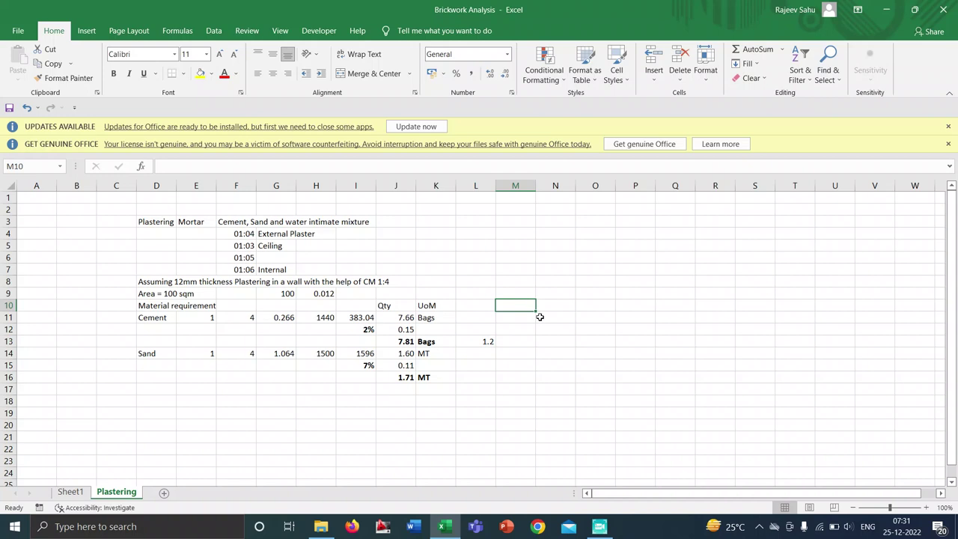
type("Fin")
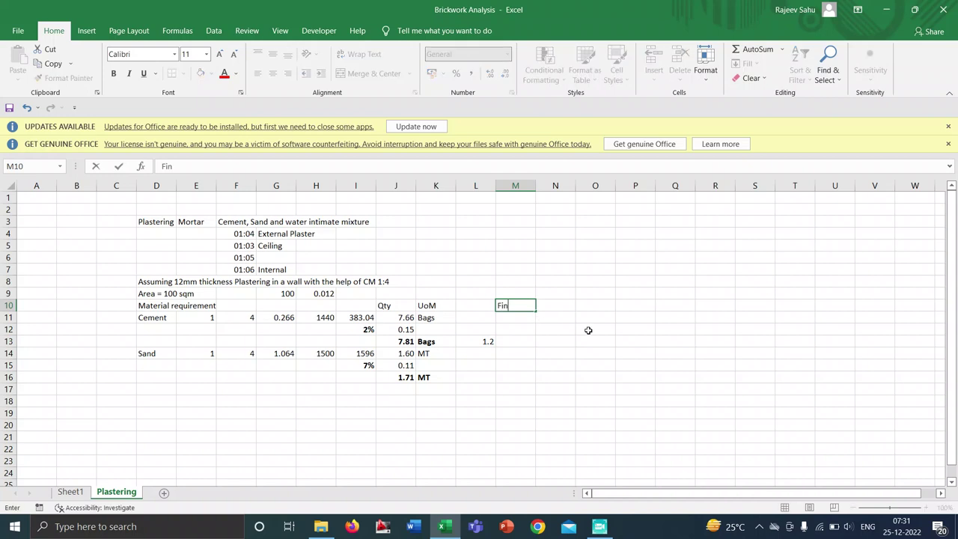
type("al Qty")
key("Return")
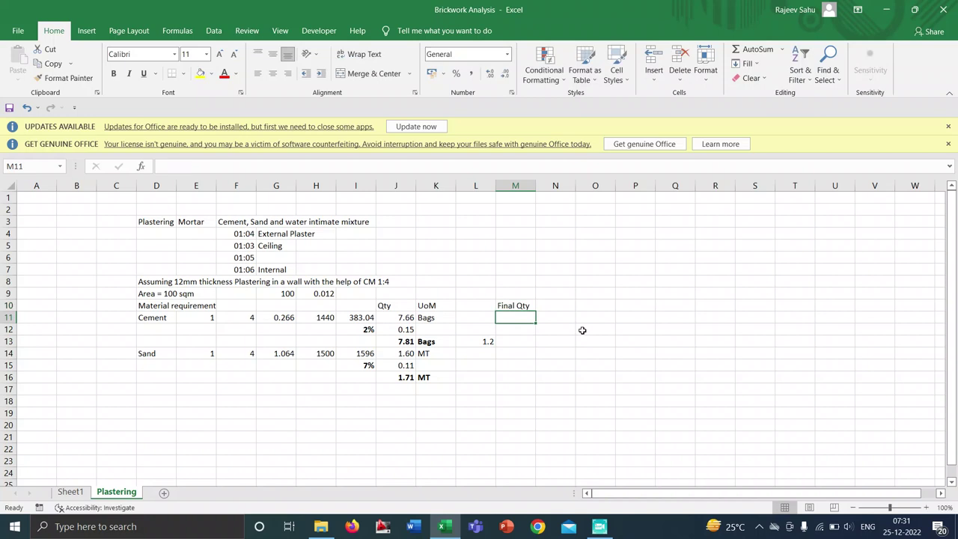
Calculate the final cement quantity in M13 with =J13*L13.
left_click(522, 343)
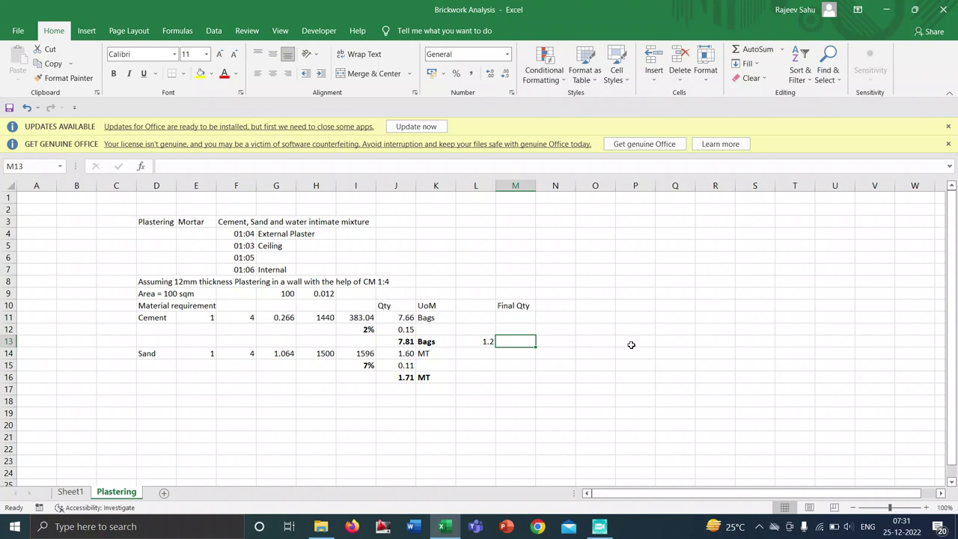
key("F2")
type("=")
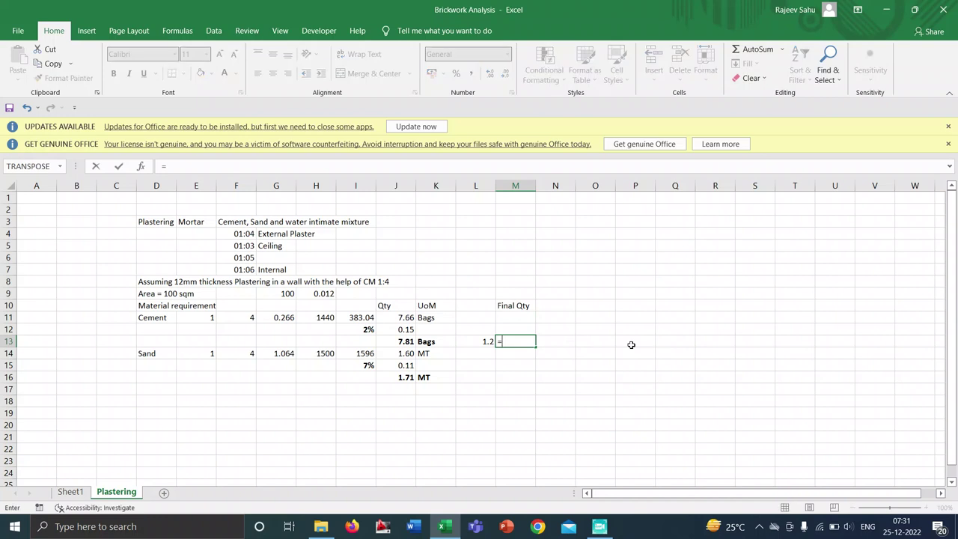
left_click(405, 342)
type("*")
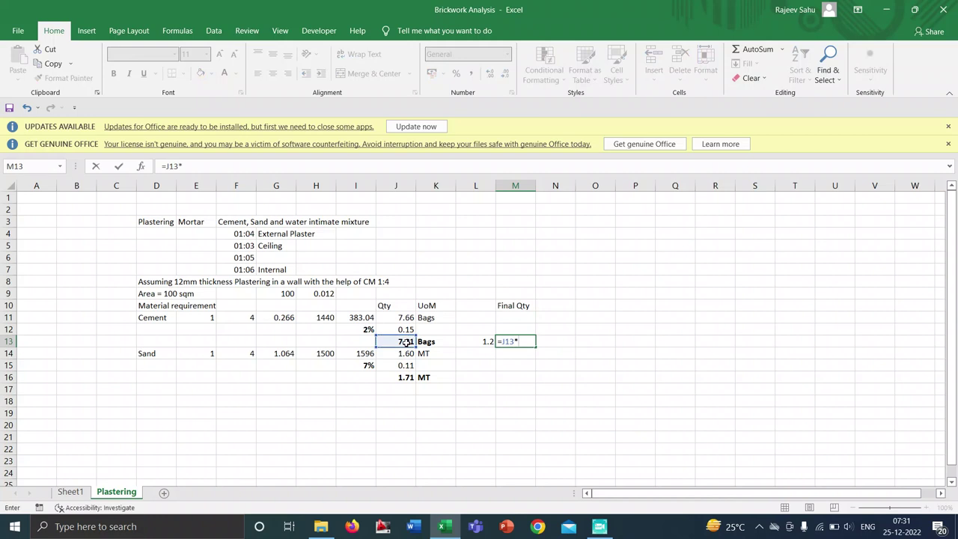
left_click(476, 343)
key("Return")
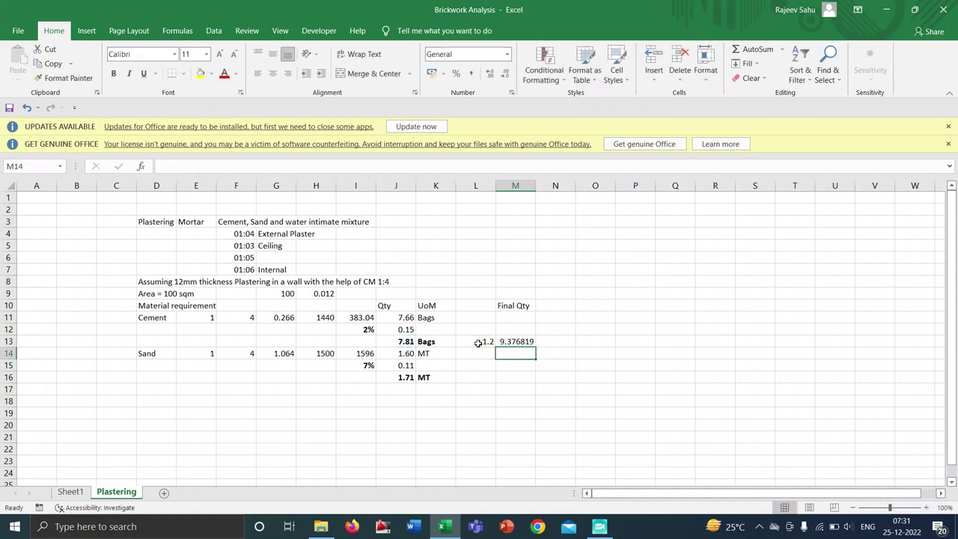
Calculate the final sand quantity in M16 with =J16*L13.
left_click(512, 379)
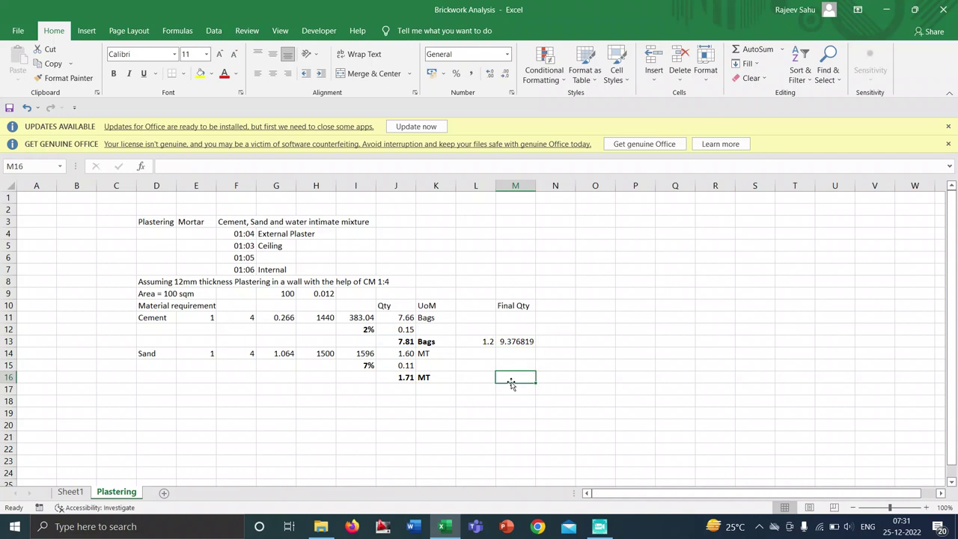
type("=")
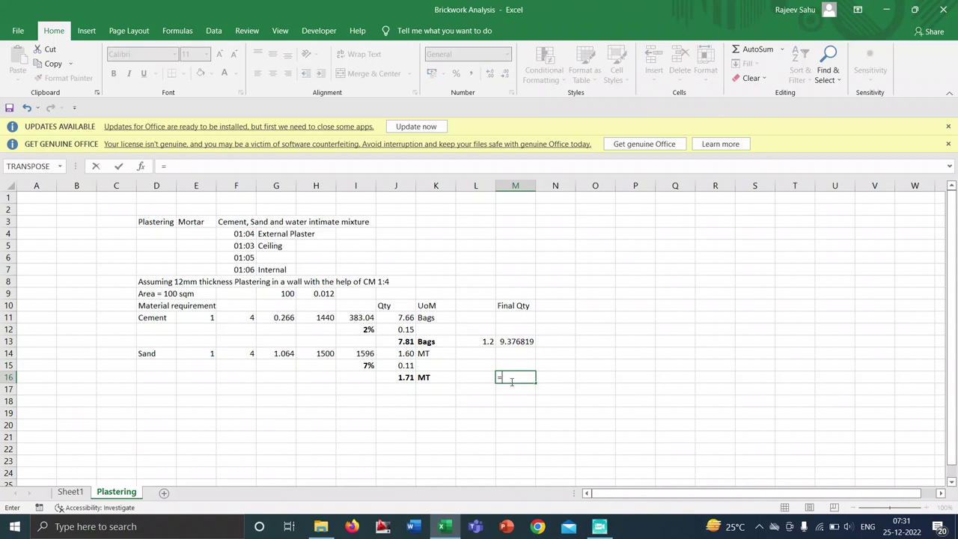
left_click(398, 378)
type("*")
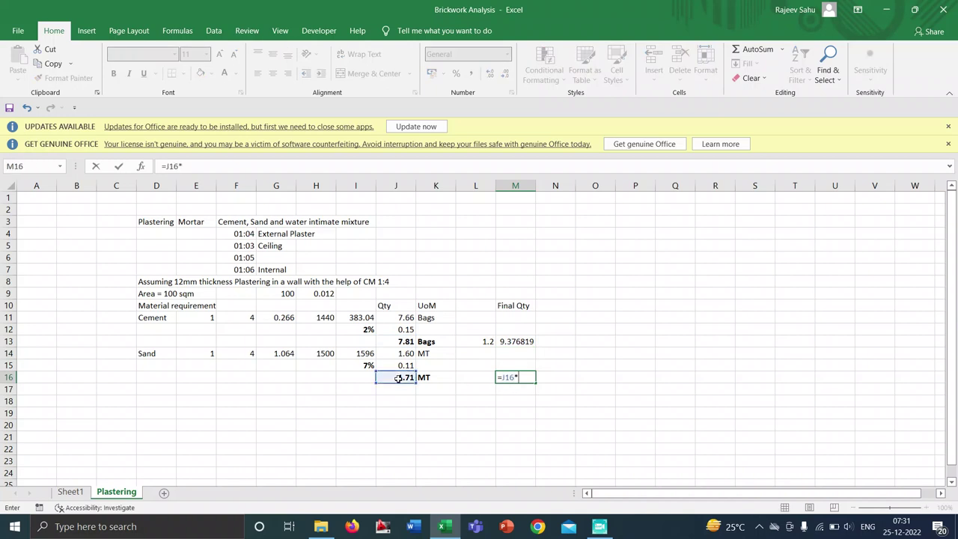
left_click(477, 340)
key("Return")
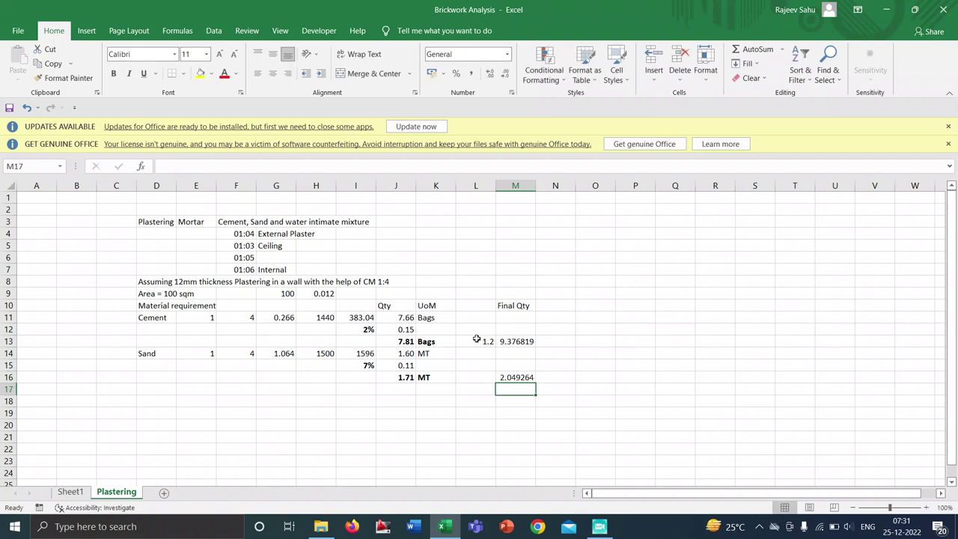
Apply the Number format to the whole Final Qty column M.
left_click(521, 186)
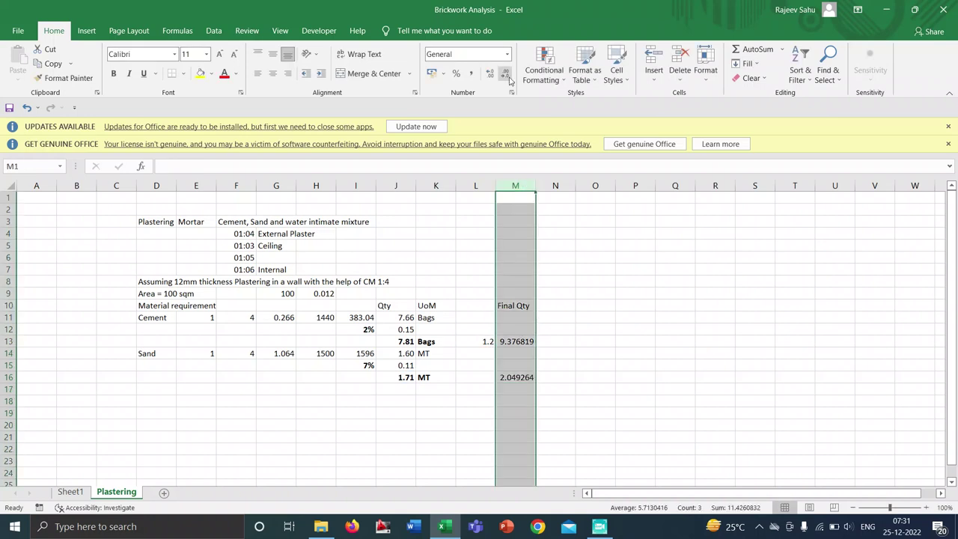
left_click(507, 54)
left_click(497, 112)
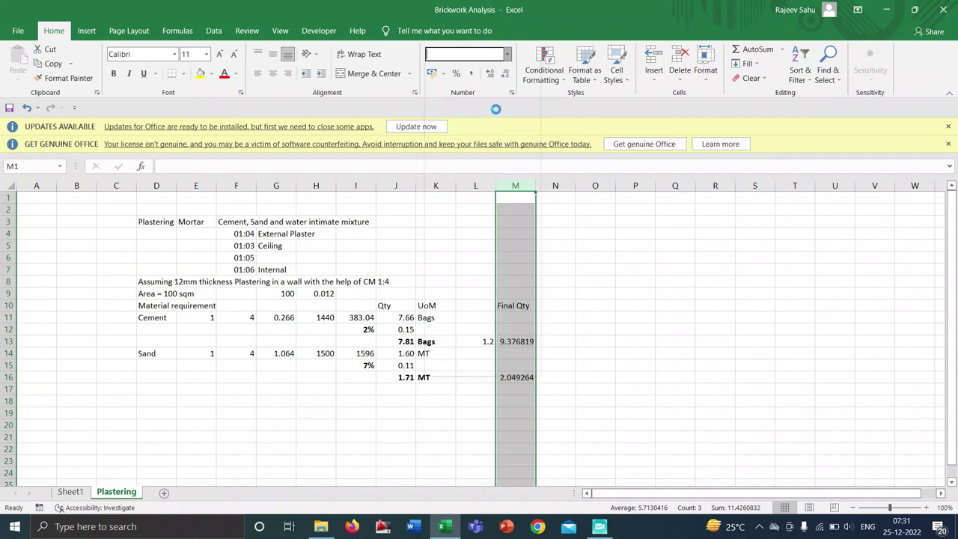
Make the row 10 headings from Qty onward and the final quantities in M13:M16 bold.
left_click(567, 354)
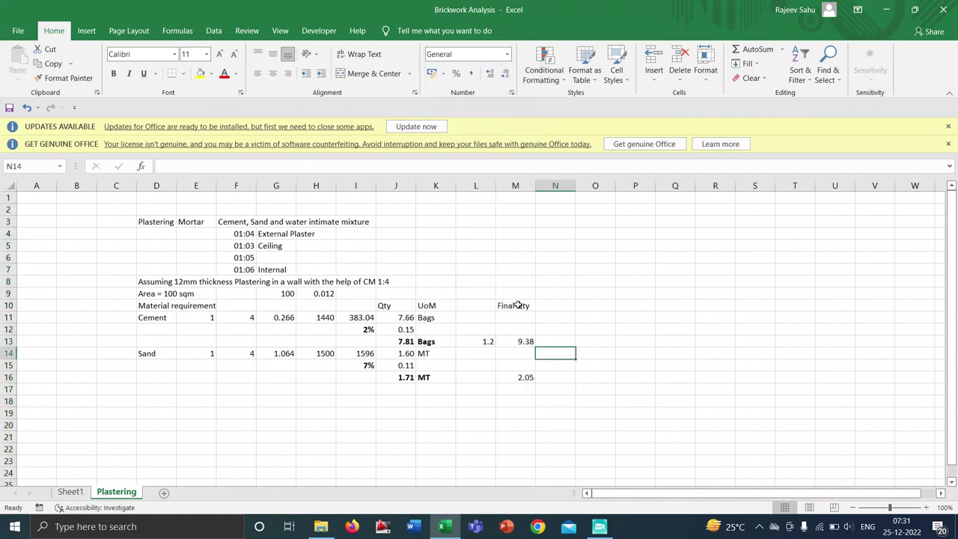
left_click_drag(387, 306, 707, 309)
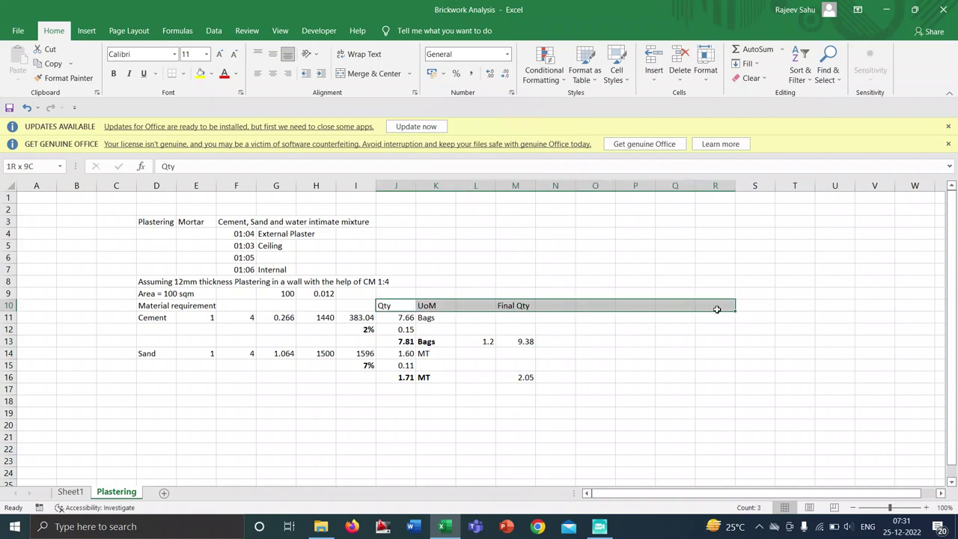
key("ctrl+b")
left_click_drag(517, 341, 520, 378)
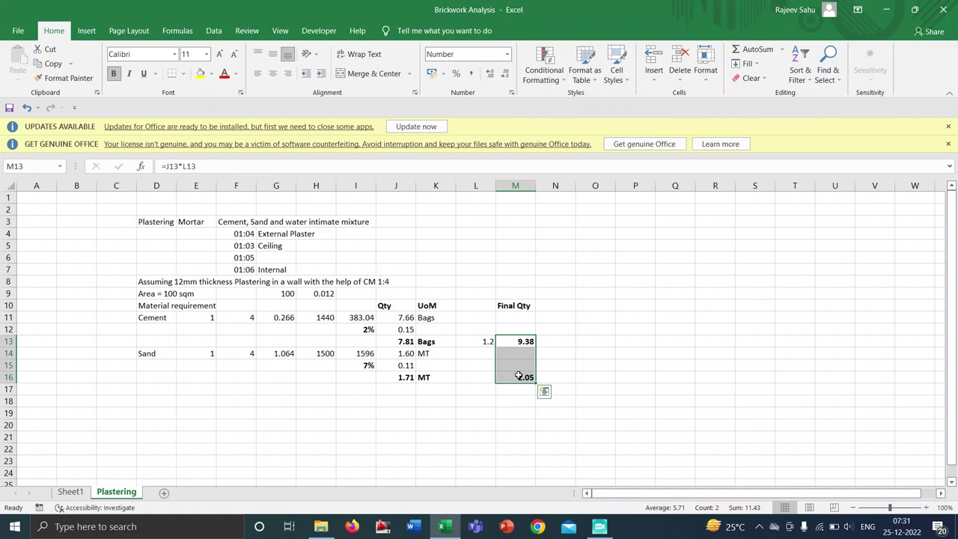
left_click(520, 416)
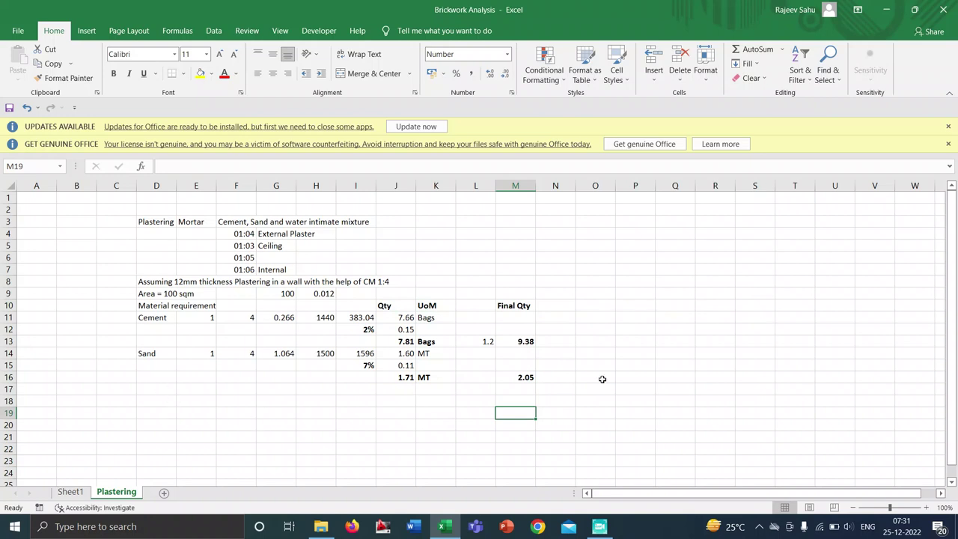
Enter the headings "Unit Rate" in O10 and "Amount" in Q10.
left_click(584, 307)
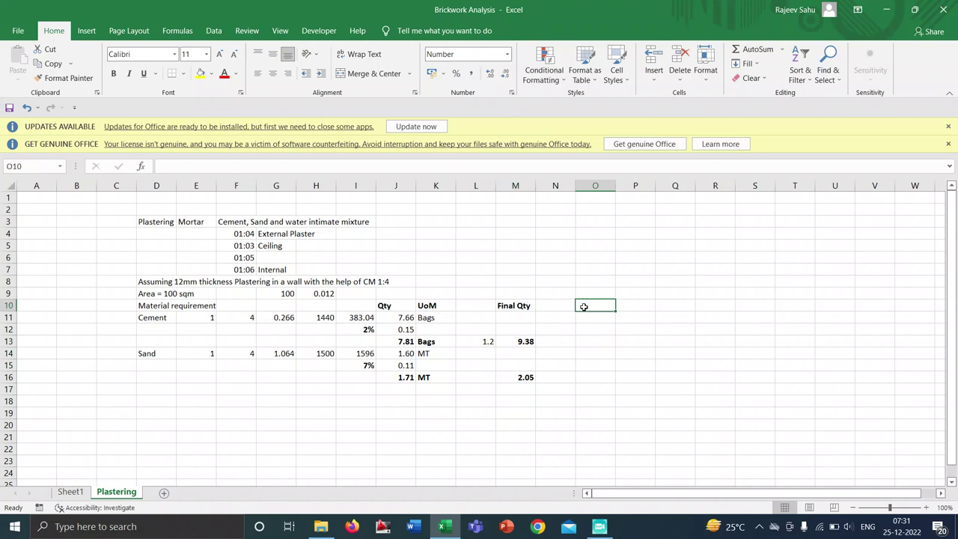
type("Unit Rtae")
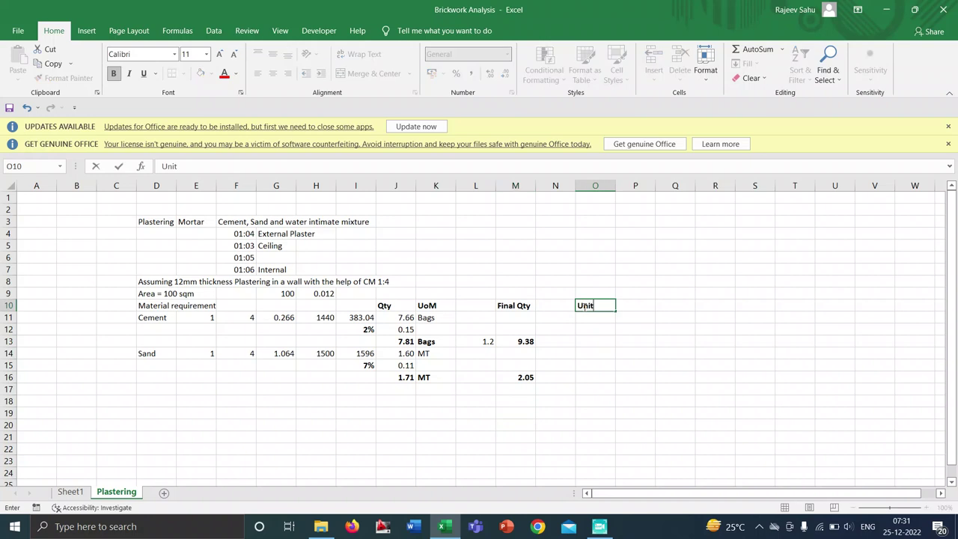
key("BackSpace")
key("BackSpace")
key("BackSpace")
type("ate")
key("Tab")
key("Tab")
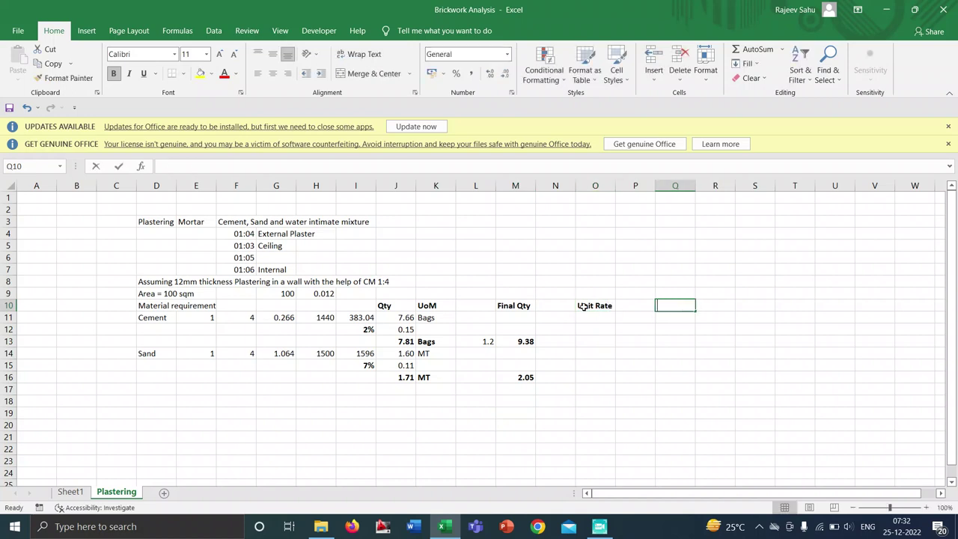
type("Amount")
key("Return")
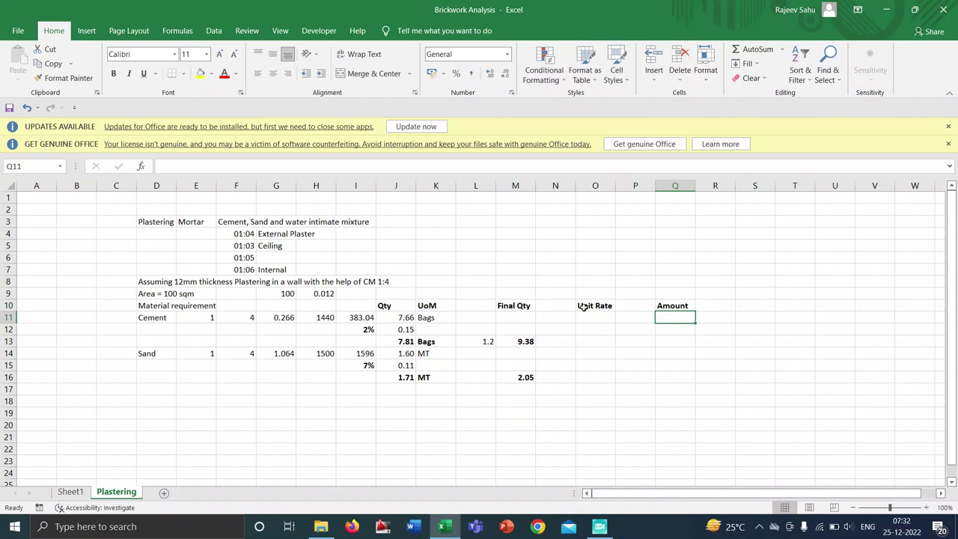
Enter 300 as the cement unit rate in O13.
left_click(589, 342)
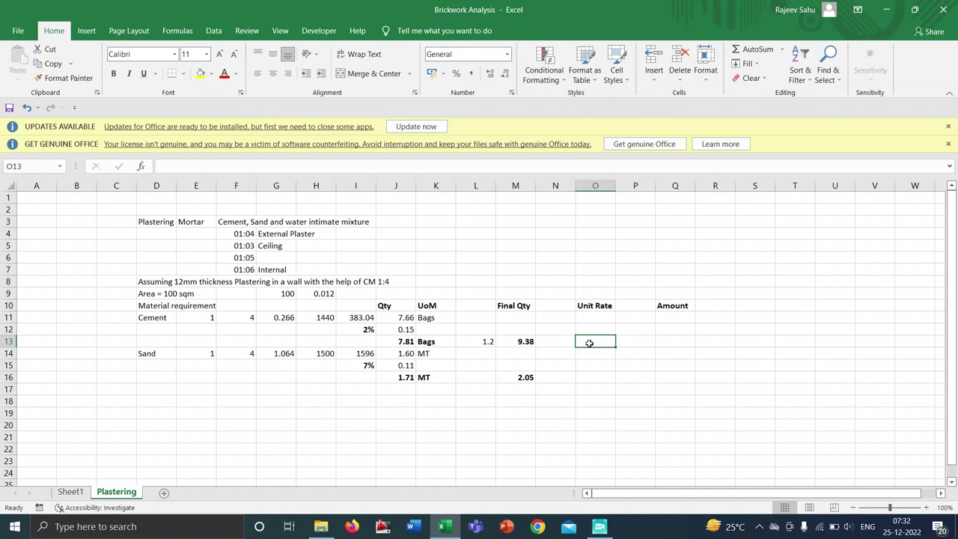
double_click(589, 343)
type("300")
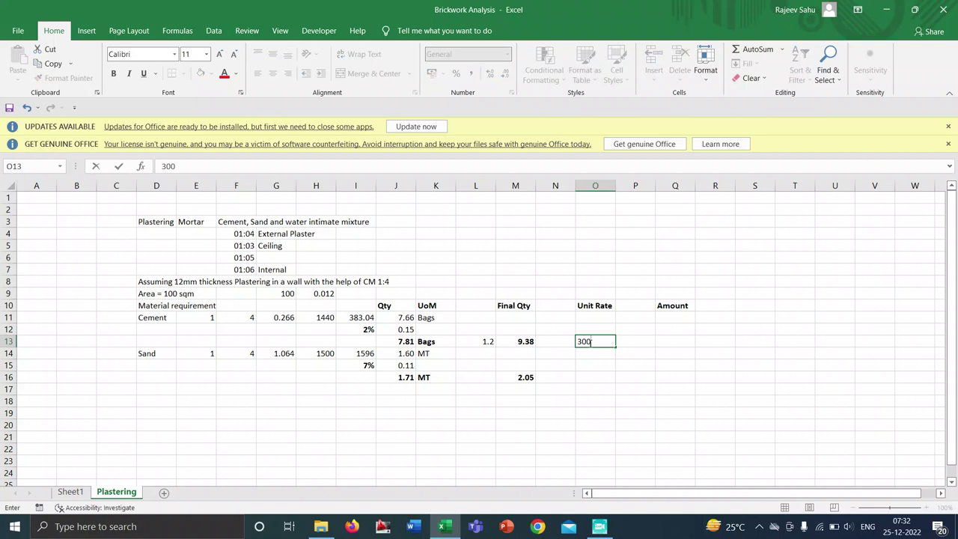
key("Return")
Enter 800 as the sand unit rate in O16.
left_click(589, 377)
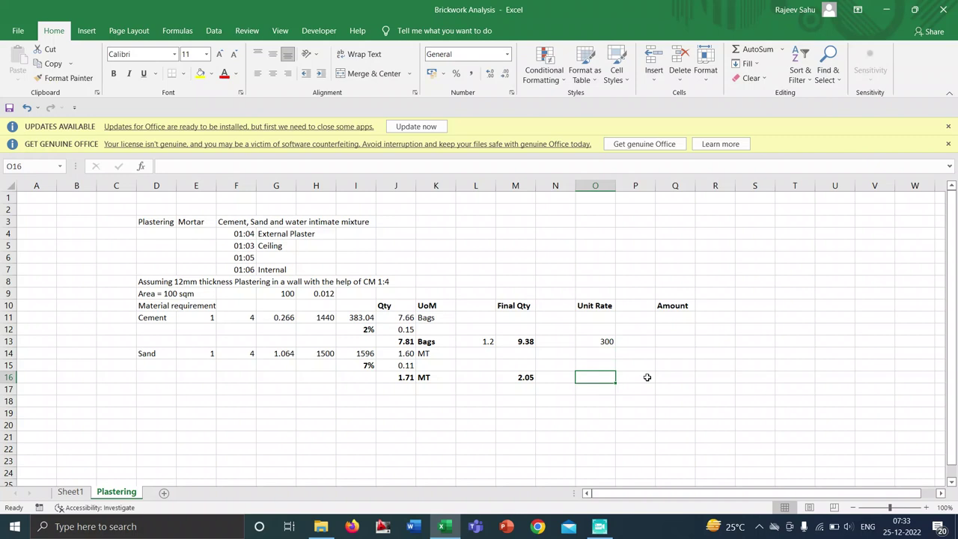
type("1000")
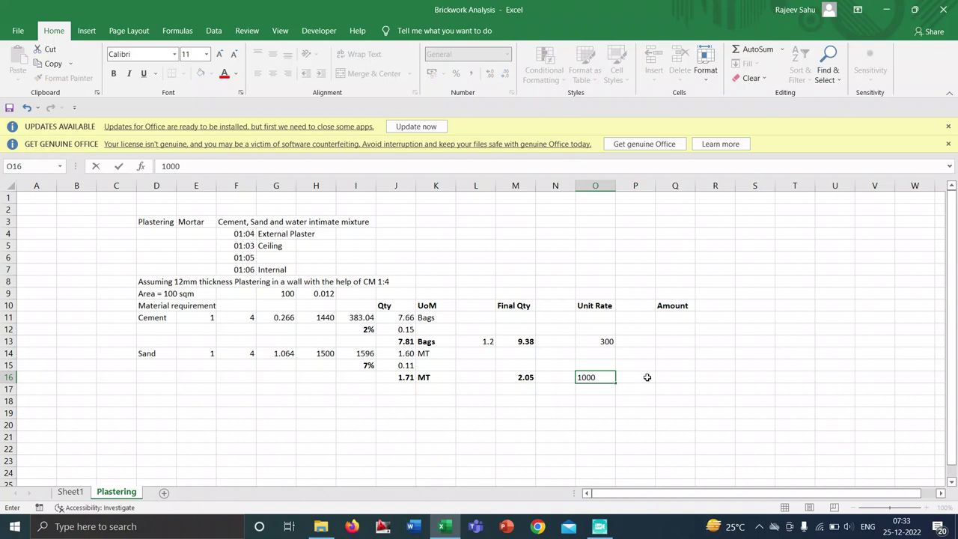
key("BackSpace")
key("BackSpace")
key("BackSpace")
key("BackSpace")
type("800")
key("Return")
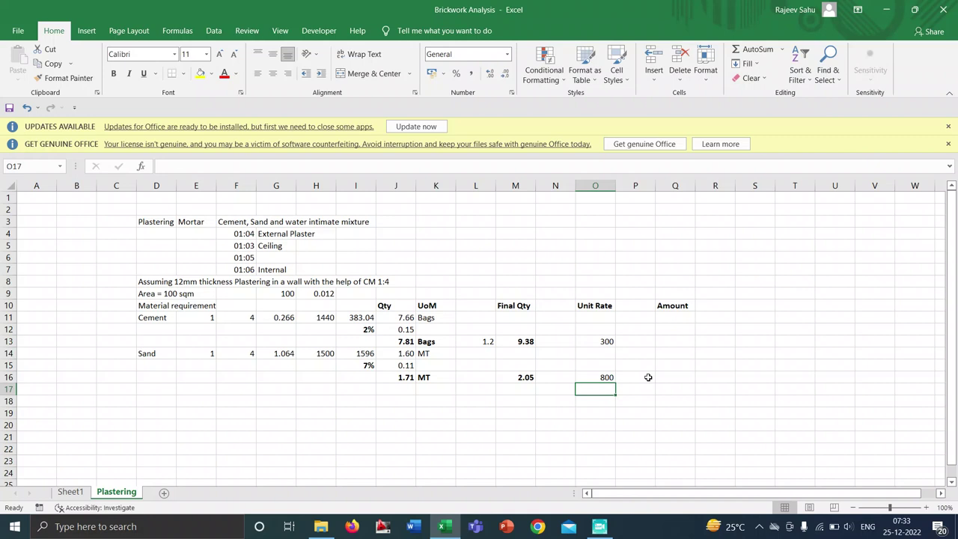
Calculate the cement amount in Q13 with =M13*O13.
left_click(687, 338)
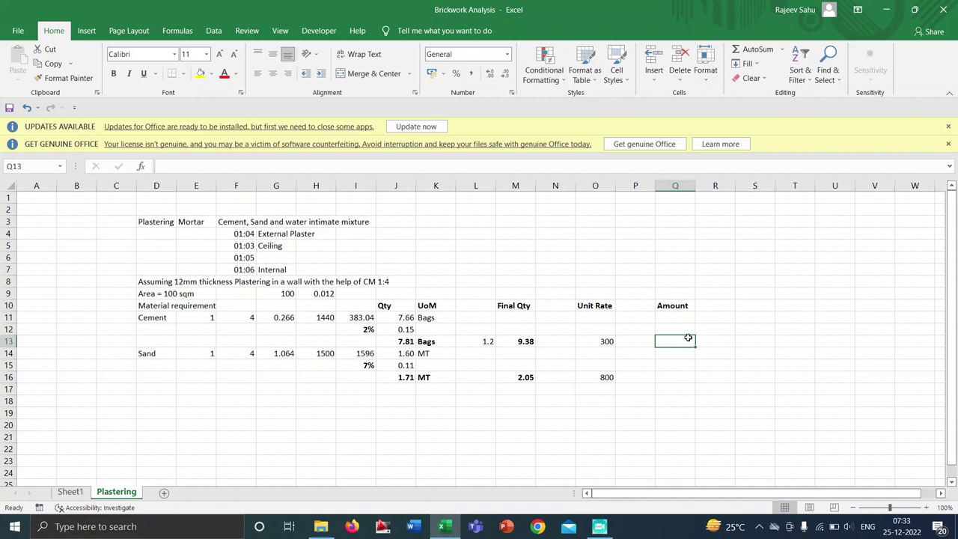
type("=")
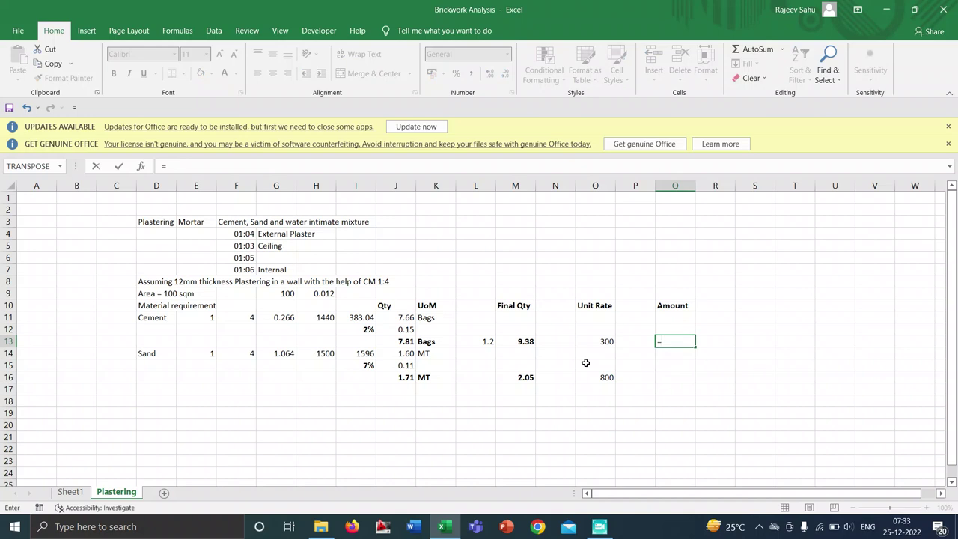
left_click(527, 341)
type("*")
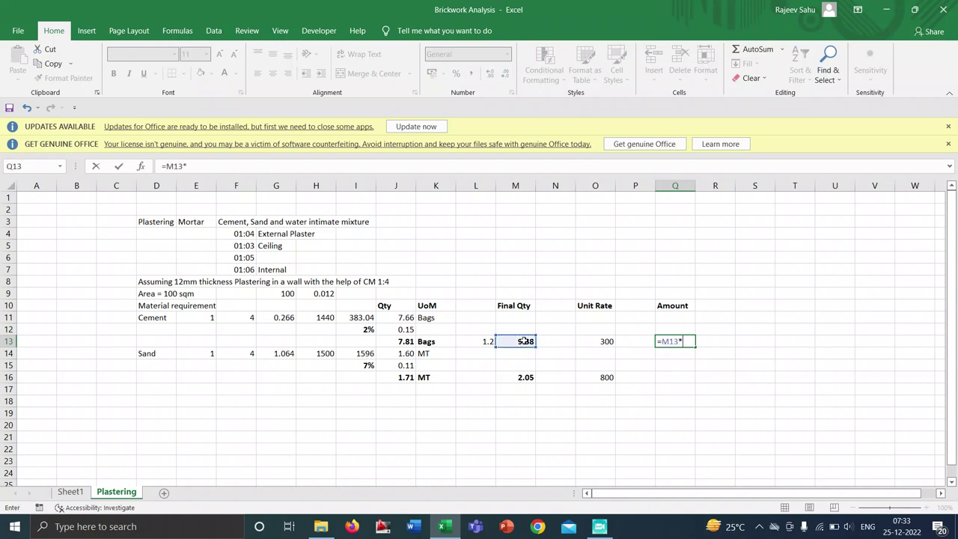
left_click(600, 341)
key("Return")
Copy the cement amount formula from Q13 to Q16 for the sand amount.
left_click(675, 342)
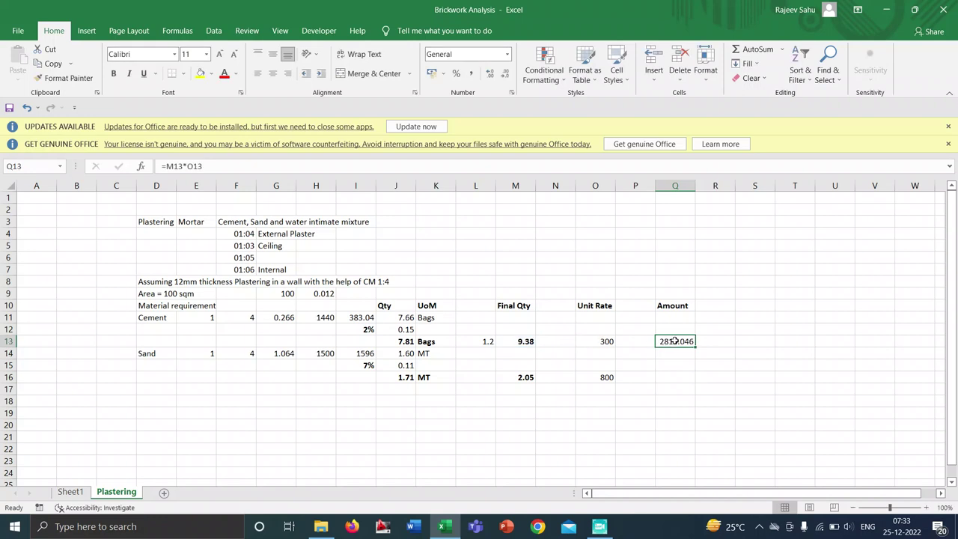
key("ctrl+c")
left_click(669, 376)
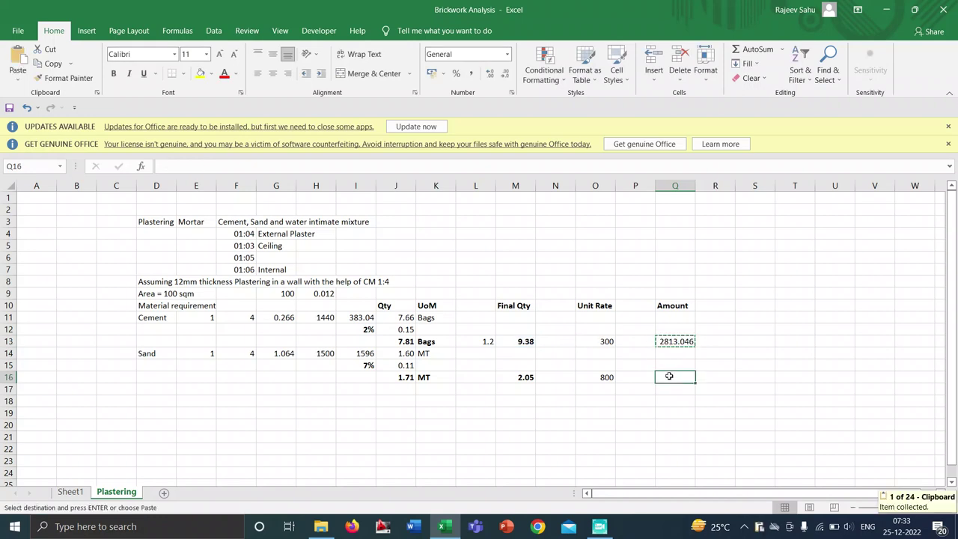
key("ctrl+v")
left_click(673, 436)
key("Escape")
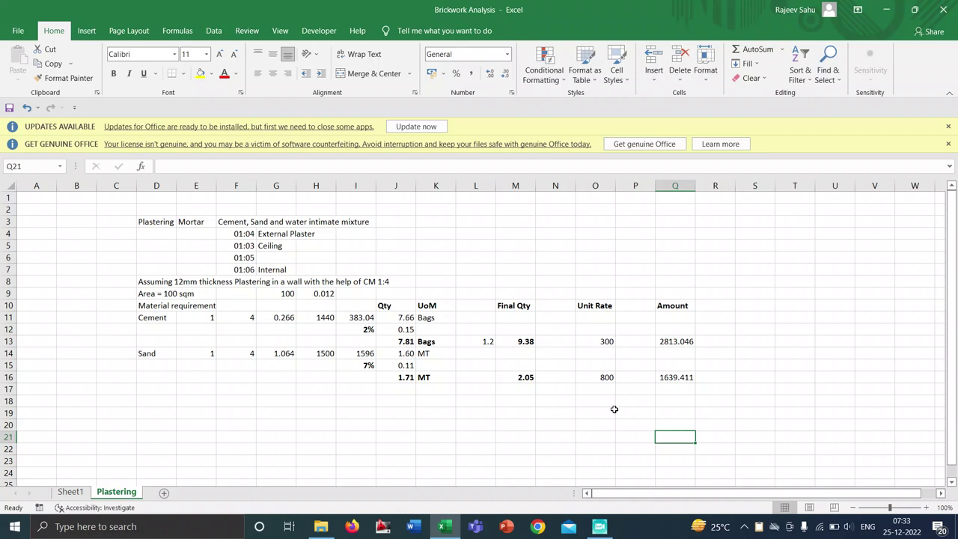
Enter the section label "Manpower" in D18 and the item "Mason" in D19.
left_click(151, 402)
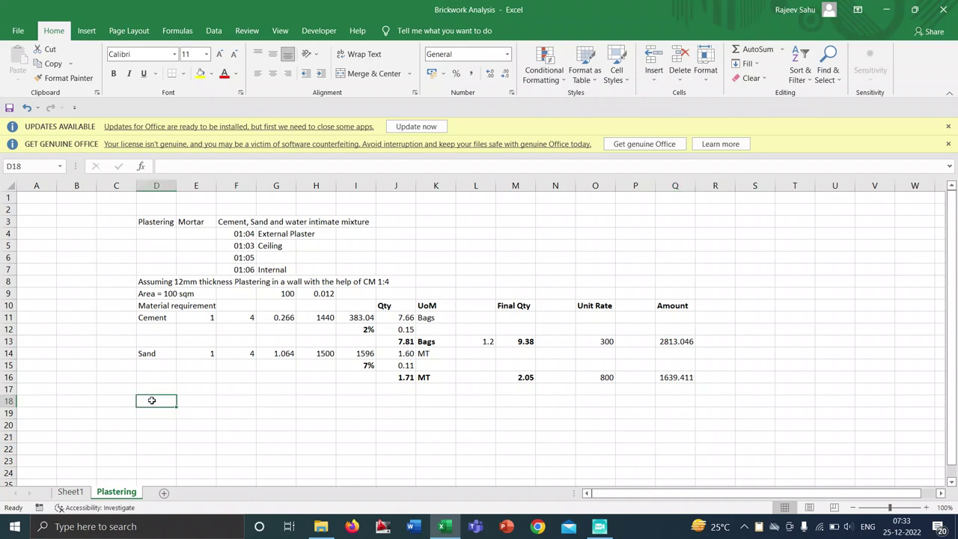
type("Manpower")
key("Return")
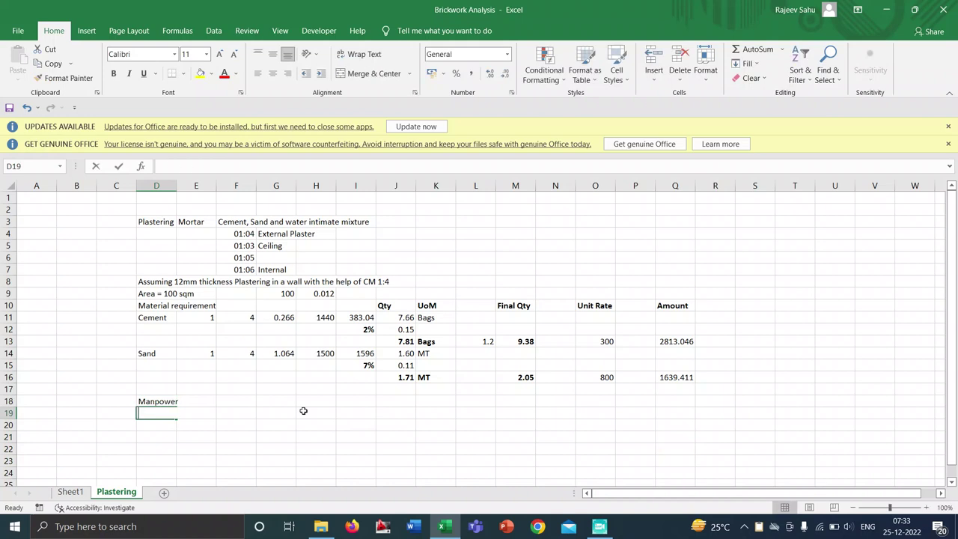
type("Mason")
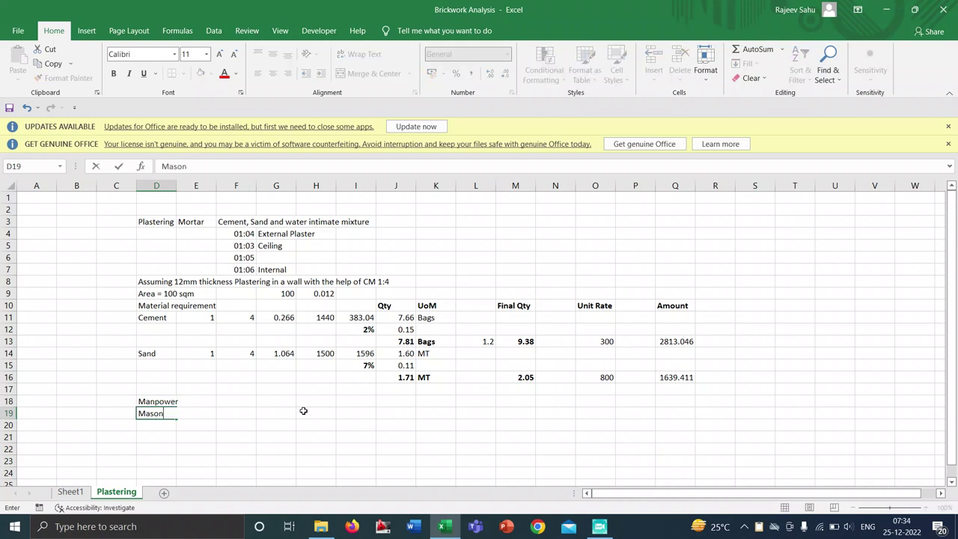
key("Tab")
Enter the mason's output as "10 sqm" in F19.
key("Right")
key("Right")
key("Right")
key("Right")
key("Right")
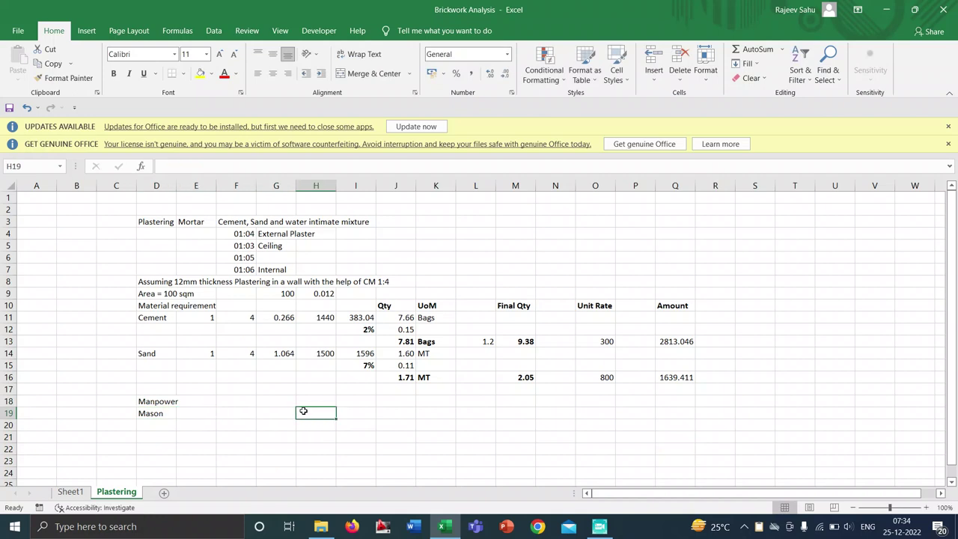
key("Left")
key("Left")
key("Left")
key("Left")
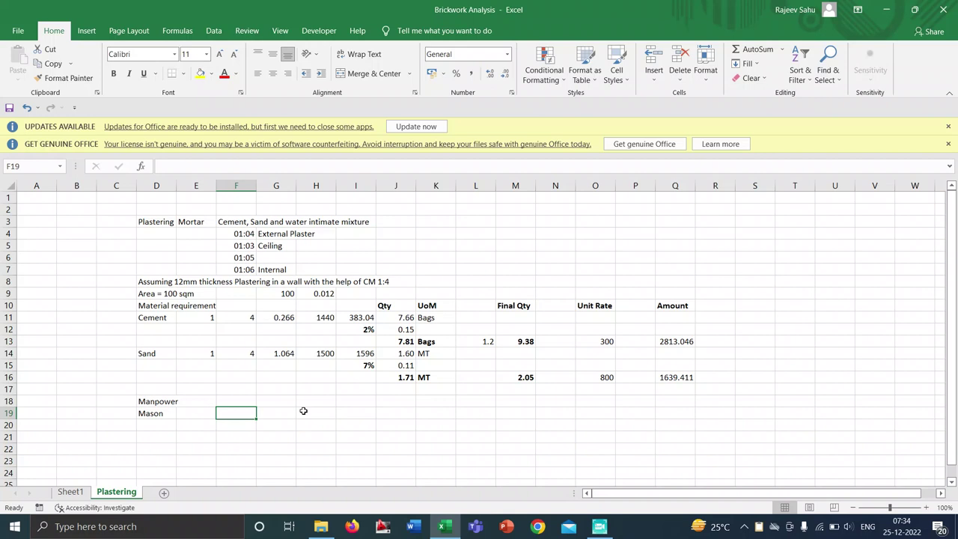
type("10")
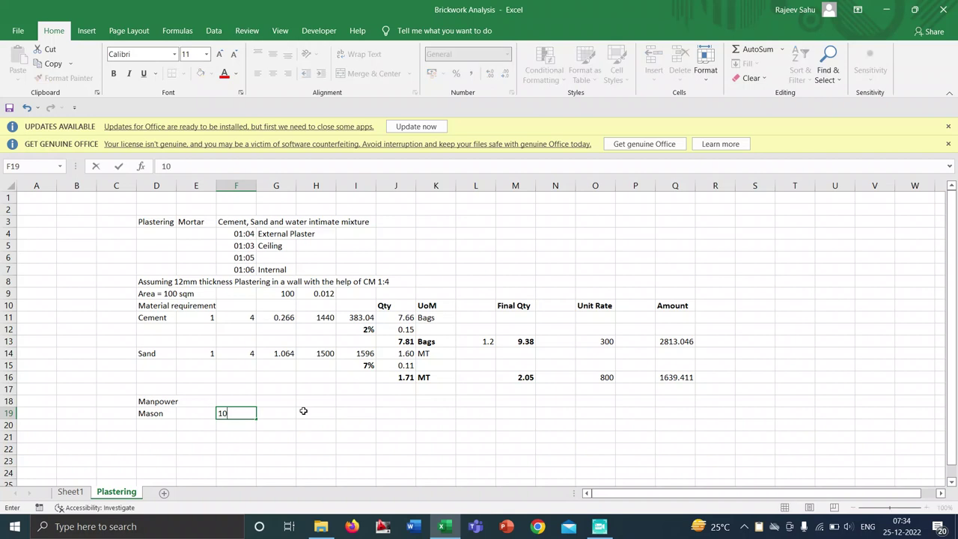
type(" sqm")
Calculate the mason quantity in J19 by dividing the plaster area by the output, with =G9/10.
key("Tab")
key("Tab")
key("Tab")
key("Tab")
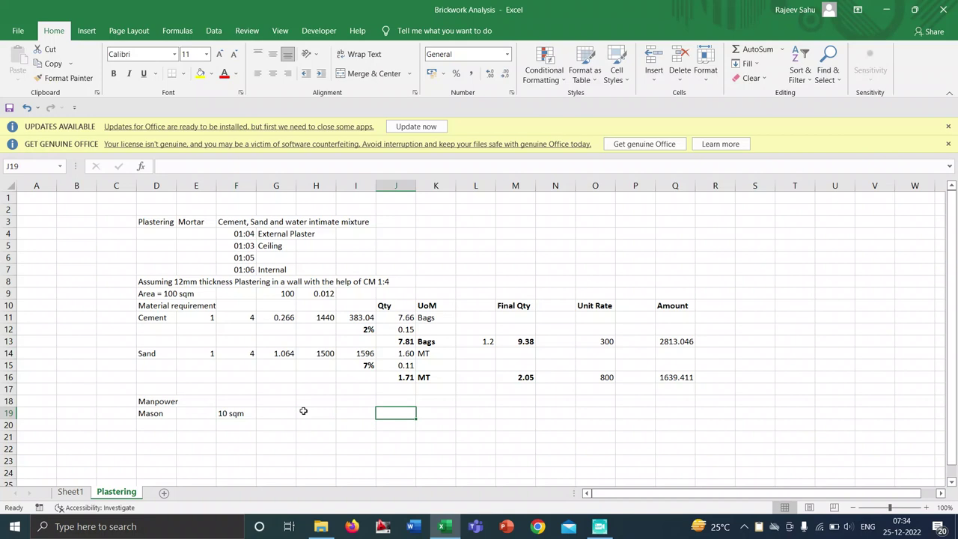
key("F2")
type("=")
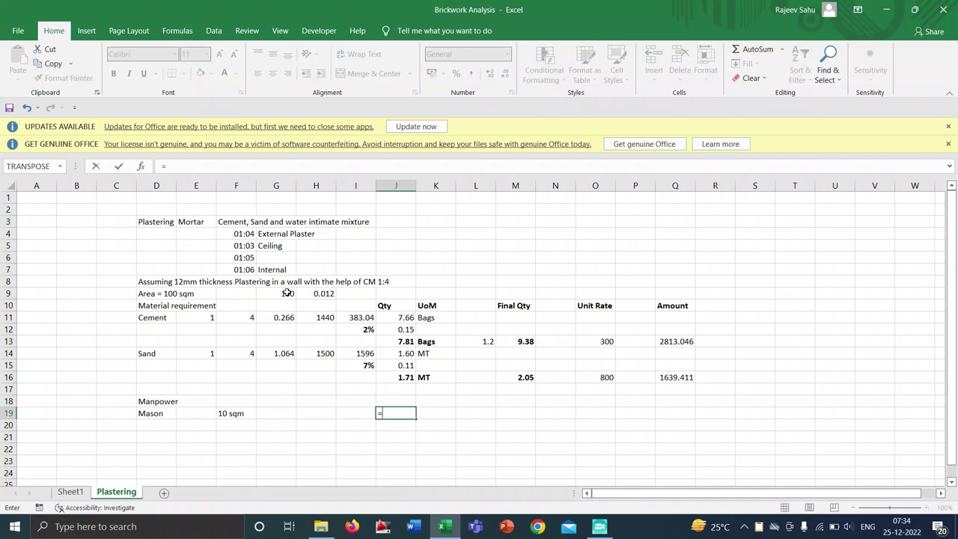
left_click(287, 293)
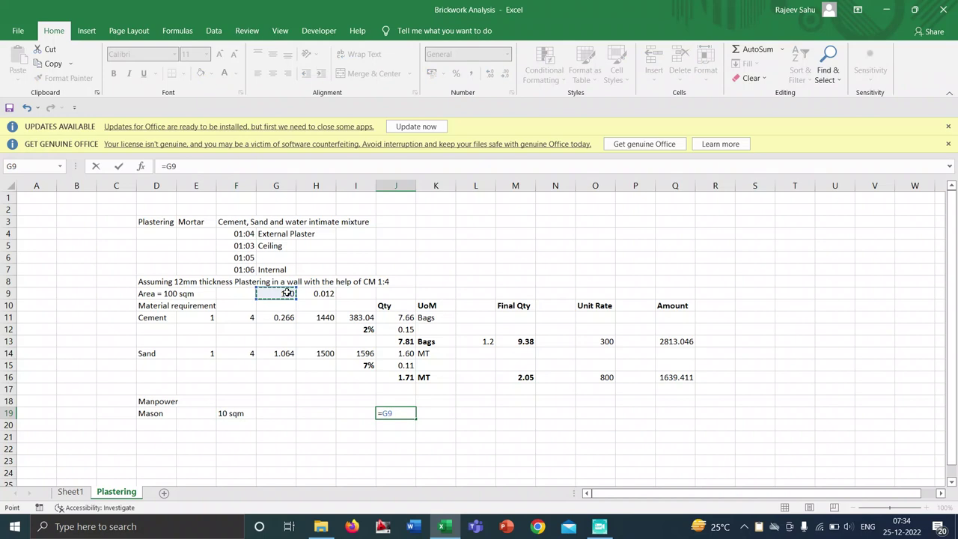
type("/10")
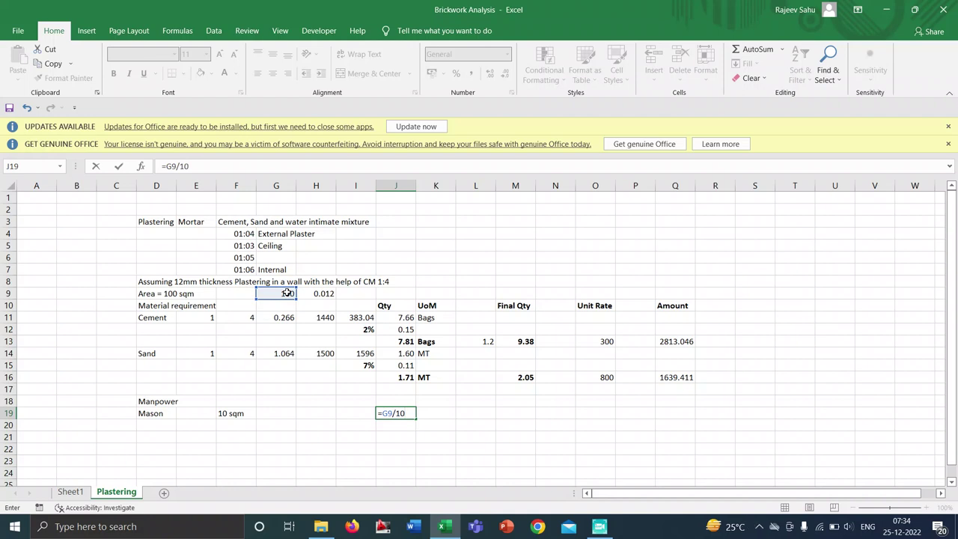
key("Return")
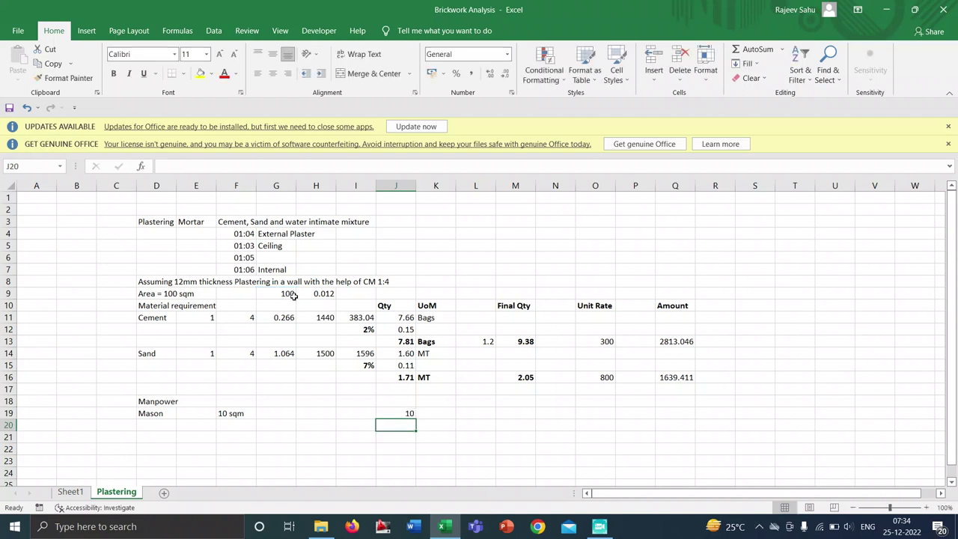
Extend the mason quantity formula in J19 with a 0.90 factor, making it =G9/10*0.90.
left_click(407, 414)
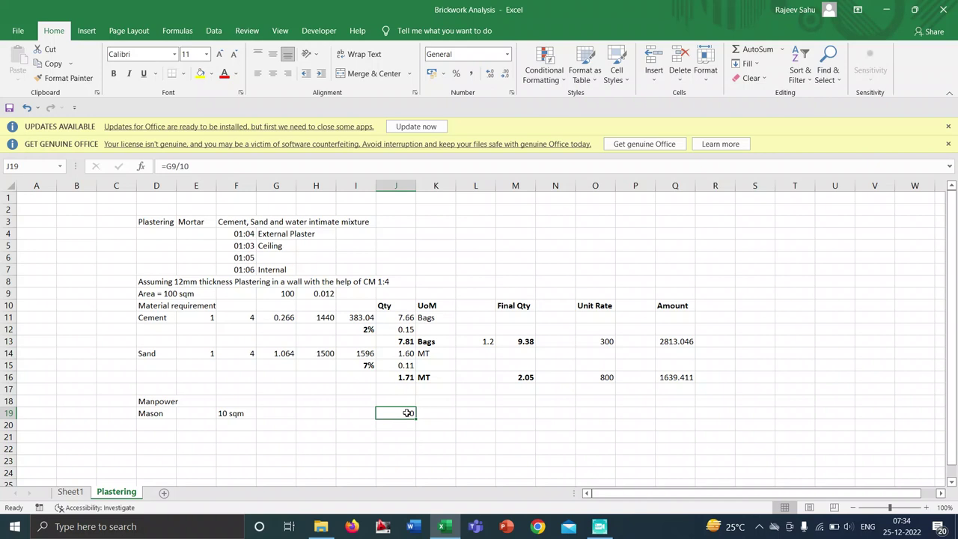
left_click(223, 164)
type("*0.90")
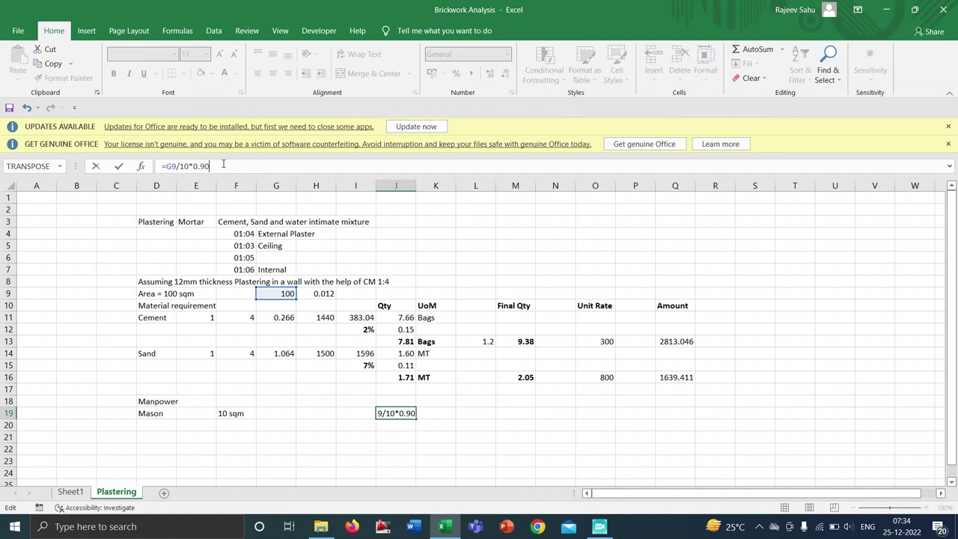
key("Return")
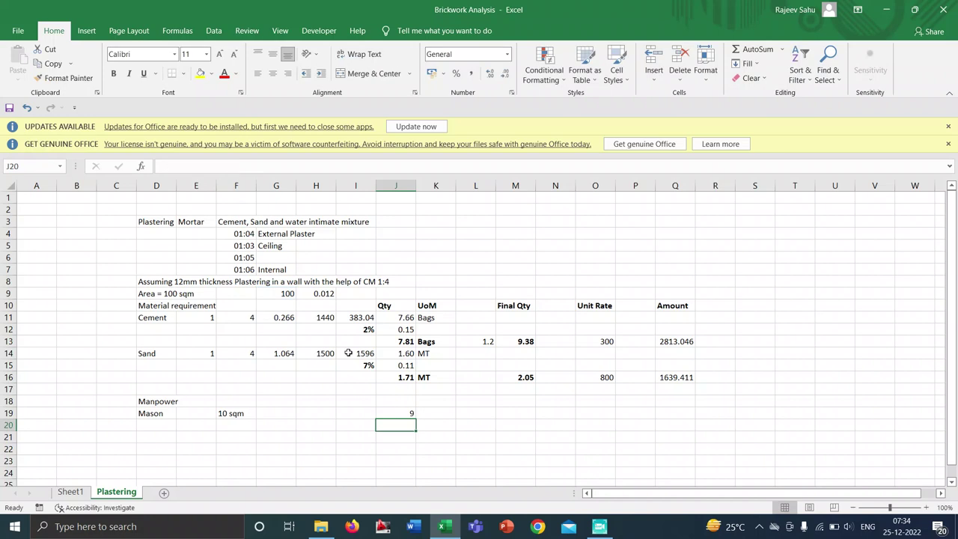
left_click(389, 412)
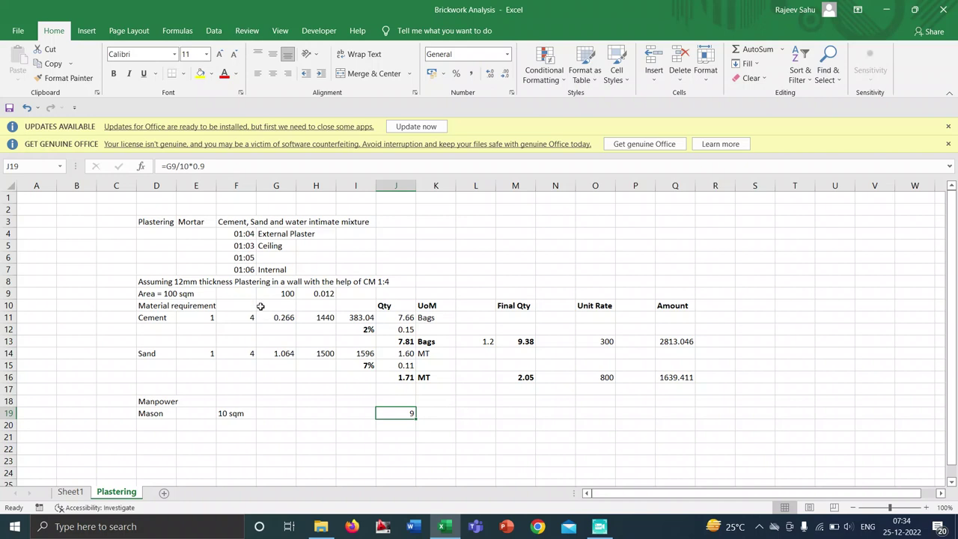
left_click(439, 411)
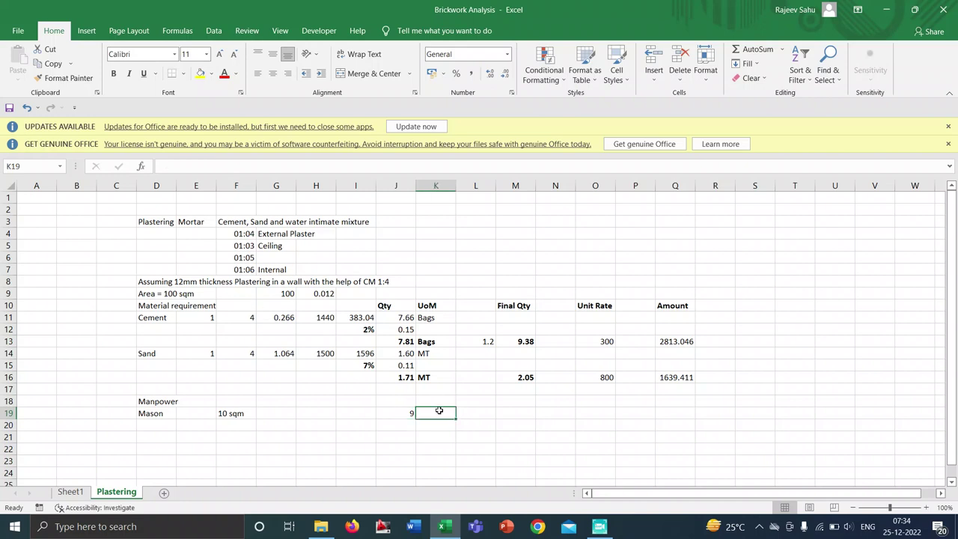
Enter the mason's unit "Nos." in K19 and link the final quantity in M19 to J19.
type("Nos.")
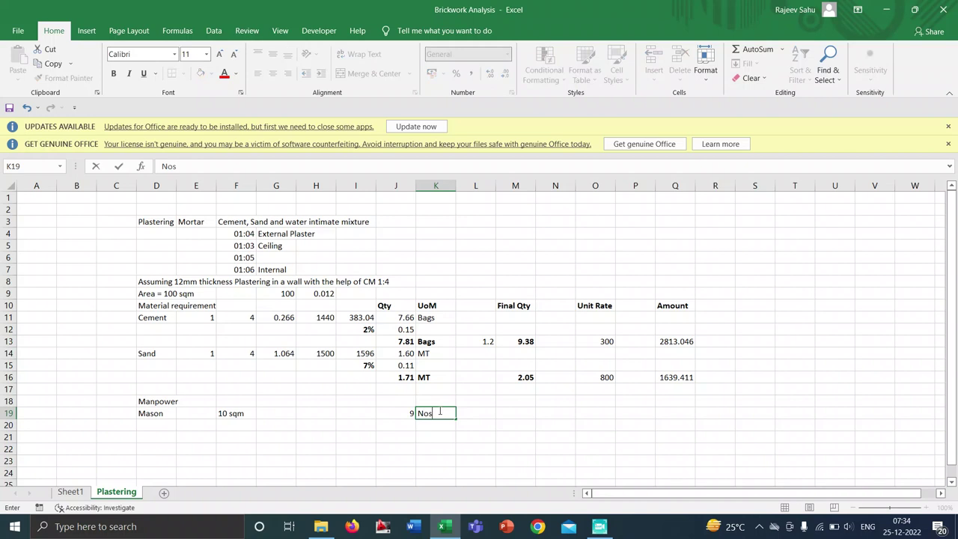
key("Tab")
key("Tab")
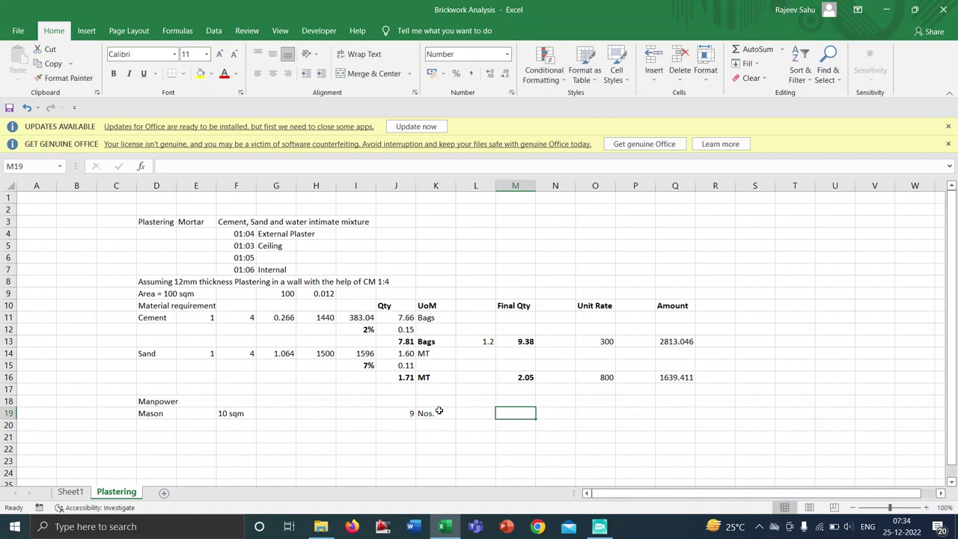
type("=")
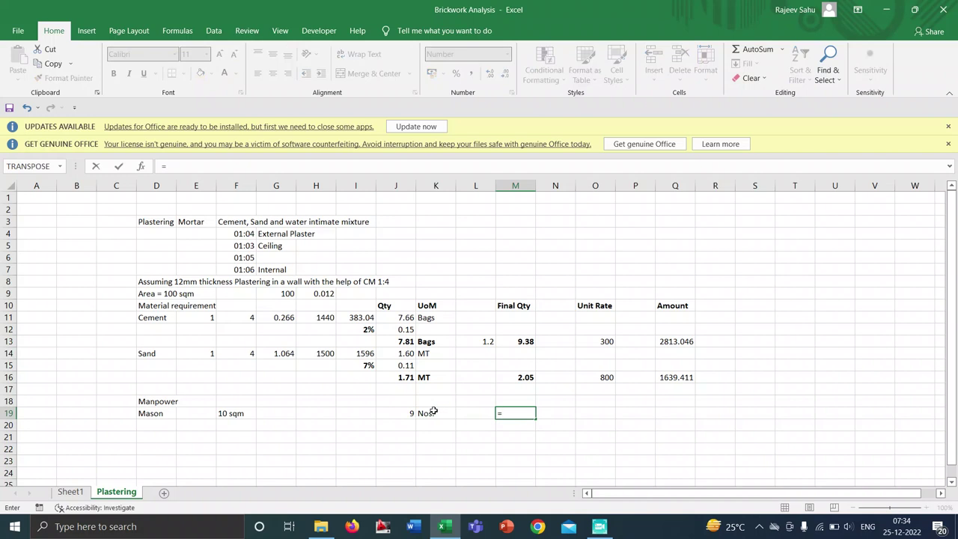
left_click(405, 412)
key("Return")
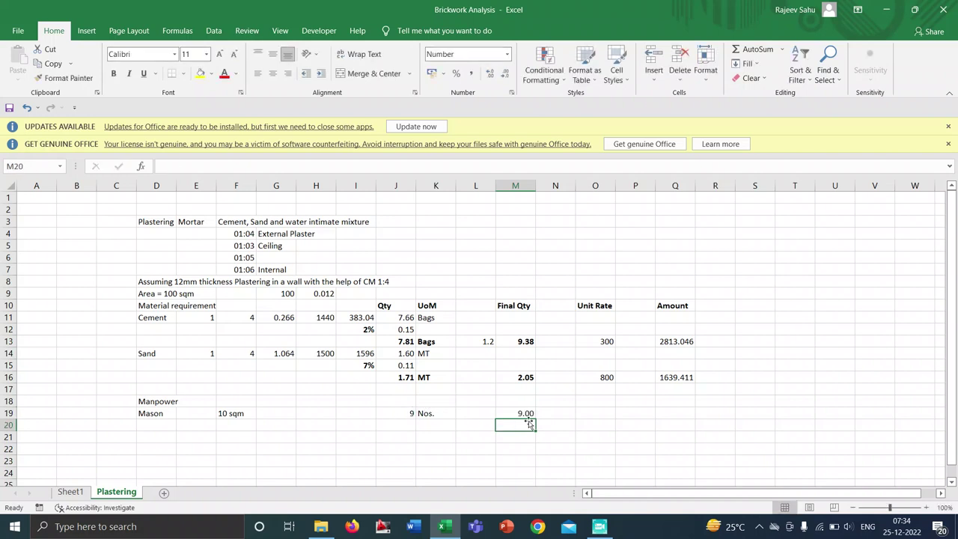
Remove the 0.9 factor from the mason quantity formula in J19, leaving =G9/10.
left_click(409, 415)
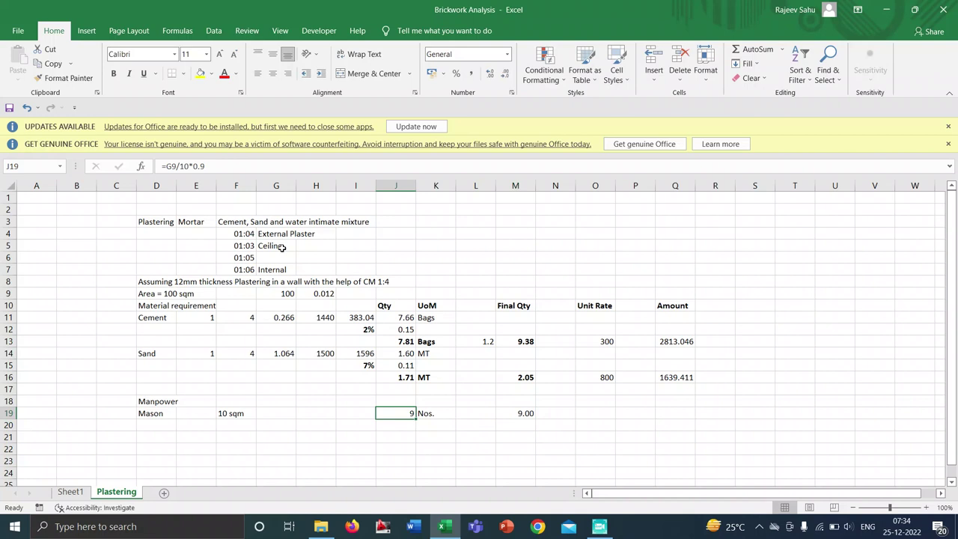
left_click(228, 165)
key("BackSpace")
key("BackSpace")
key("BackSpace")
key("BackSpace")
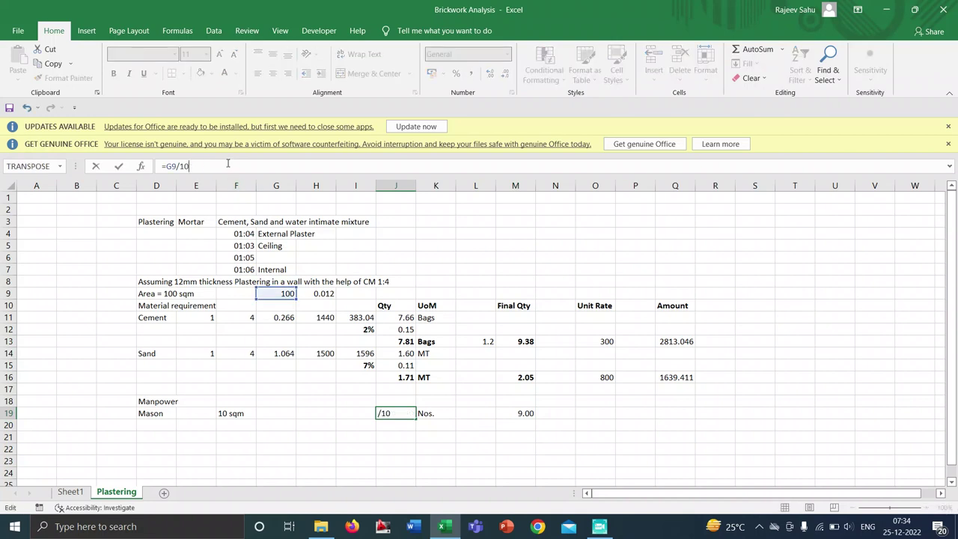
key("Return")
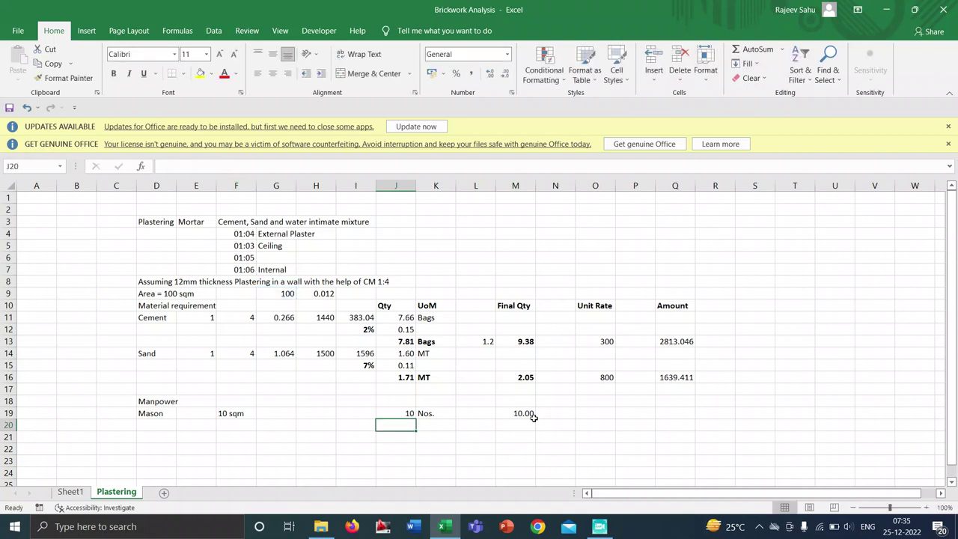
Enter the factor 0.90 in L19 and multiply the mason's final quantity by it, making M19 =J19*L19.
left_click(487, 414)
type("0.90")
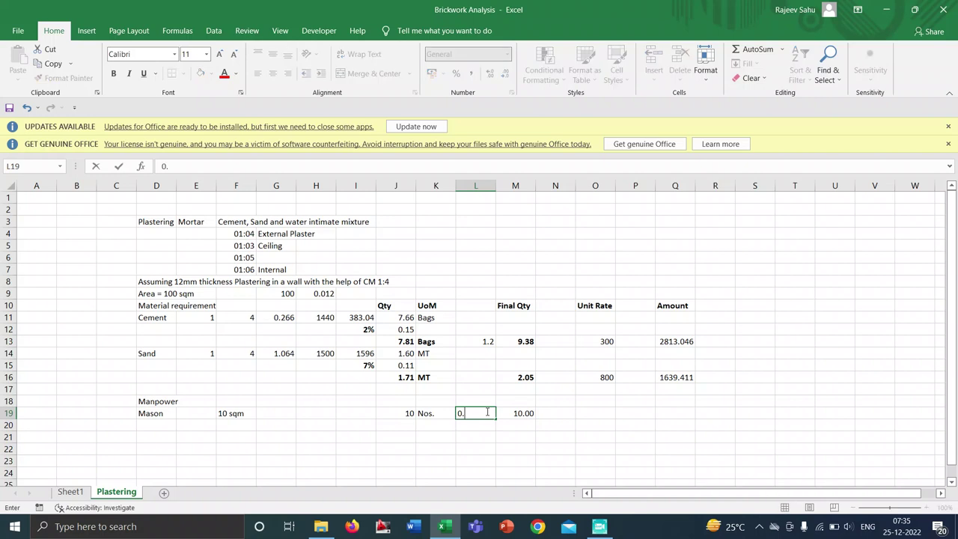
key("Return")
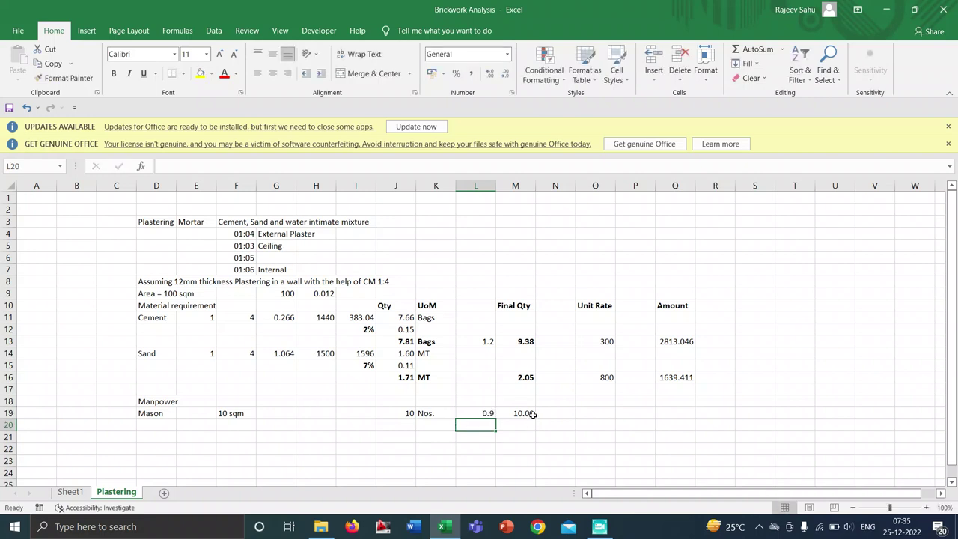
left_click(531, 414)
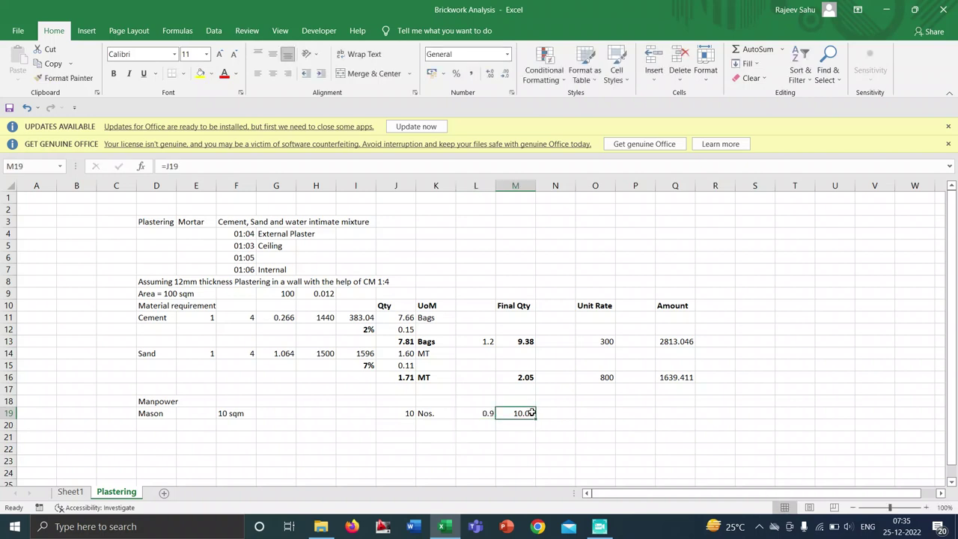
left_click(243, 165)
type("*")
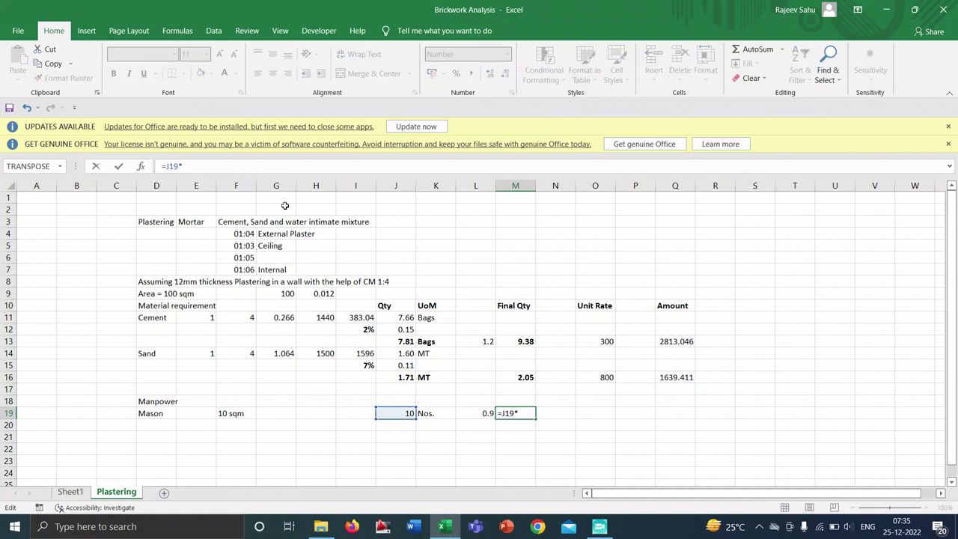
left_click(480, 414)
key("Return")
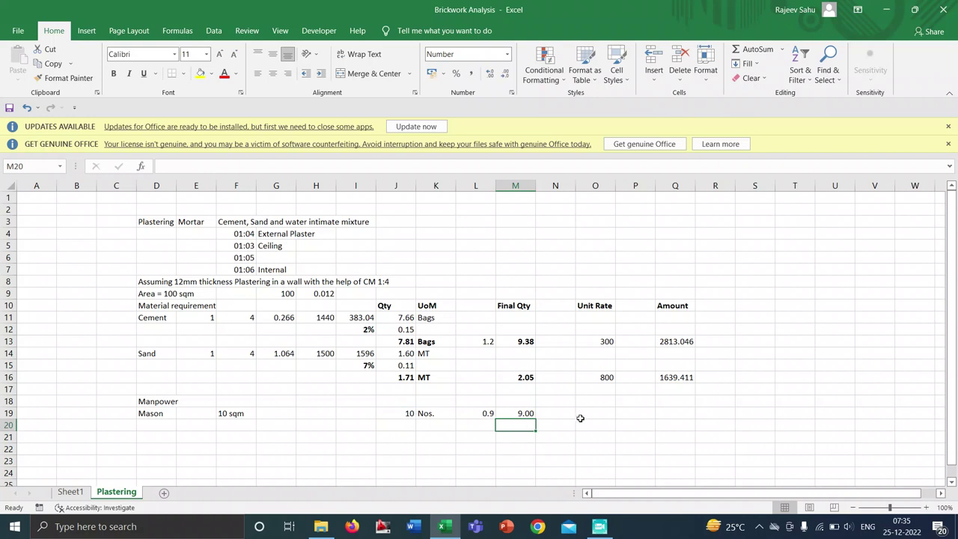
Enter the mason's unit rate 700 in O19 and calculate the amount in Q19 with =M19*O19.
left_click(610, 416)
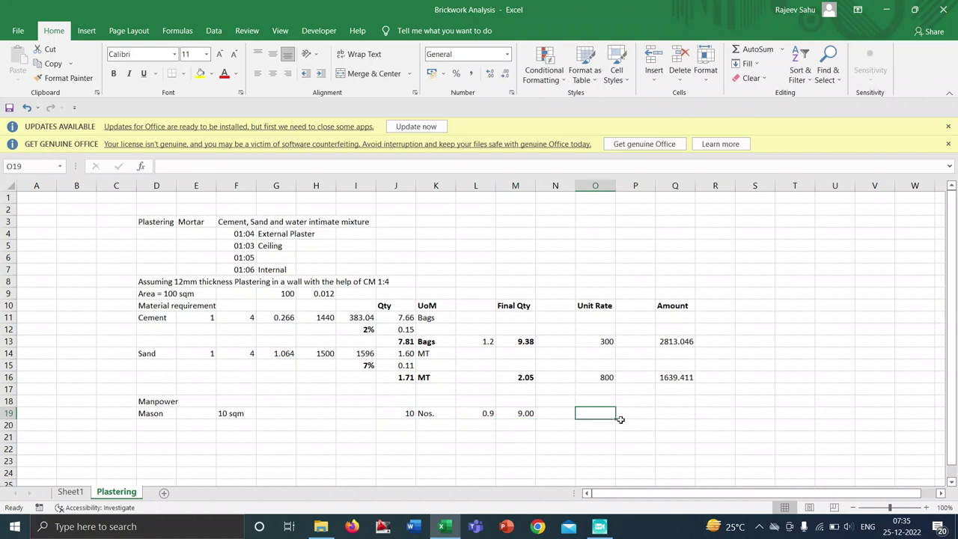
type("700")
key("Return")
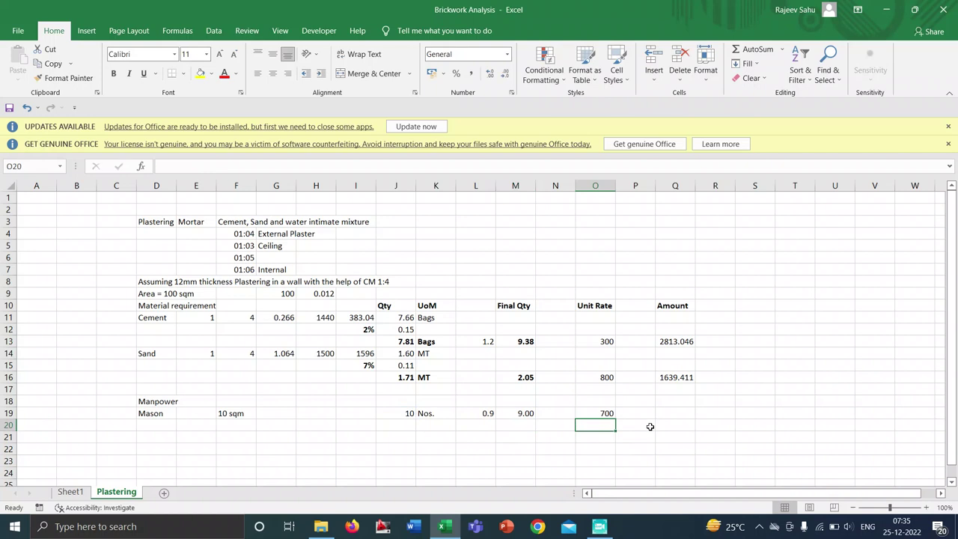
left_click(693, 411)
type("=")
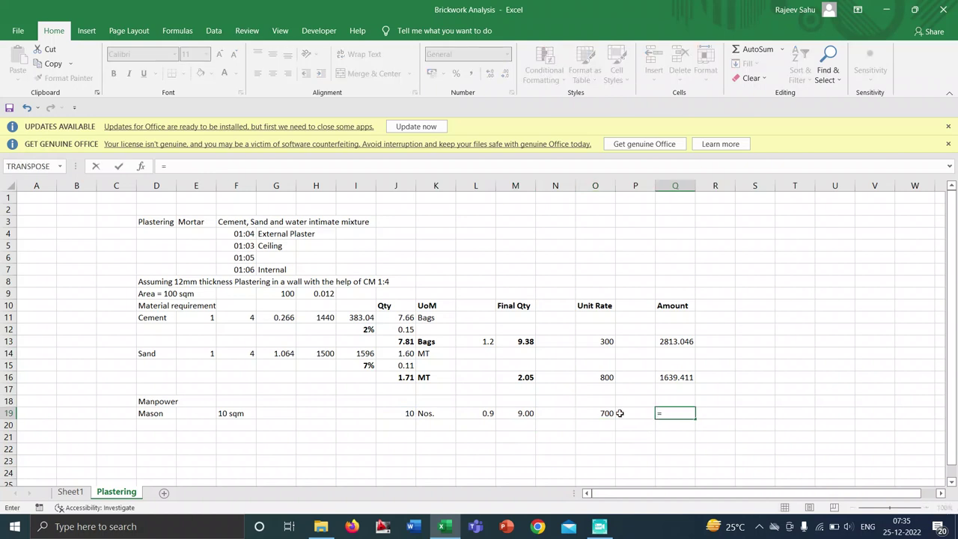
left_click(515, 412)
type("*")
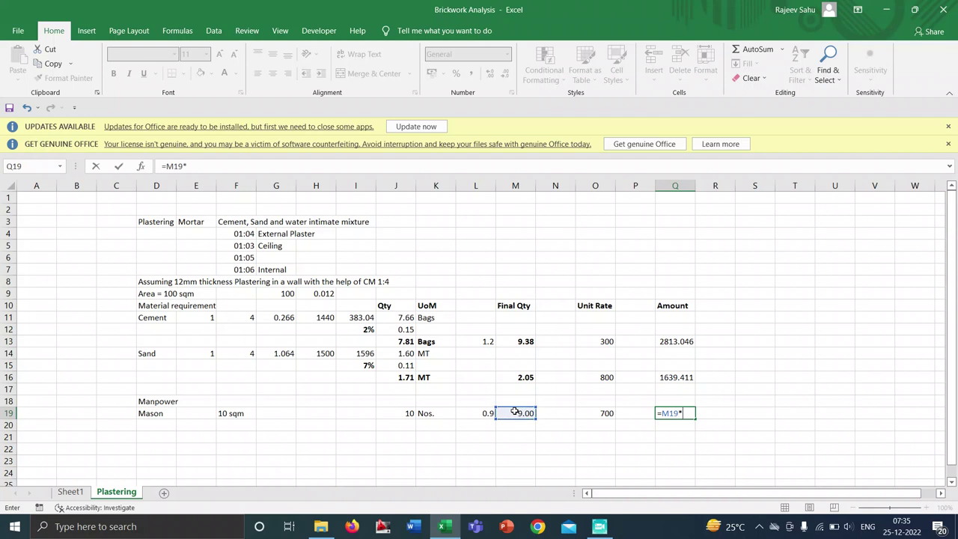
left_click(606, 412)
key("Return")
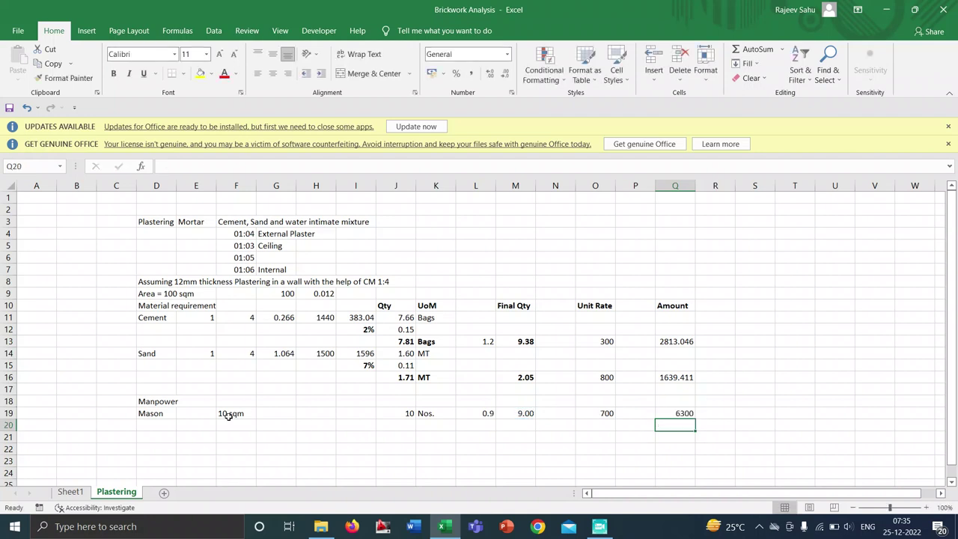
Add the item "Helper" in D20 and set its quantity in J20 equal to the mason quantity in J19.
left_click(171, 426)
type("He")
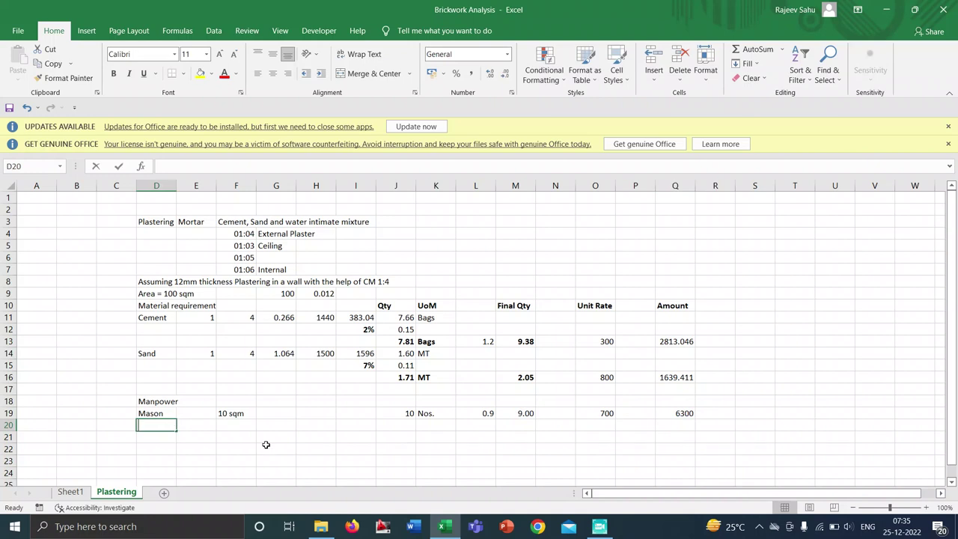
type("lper")
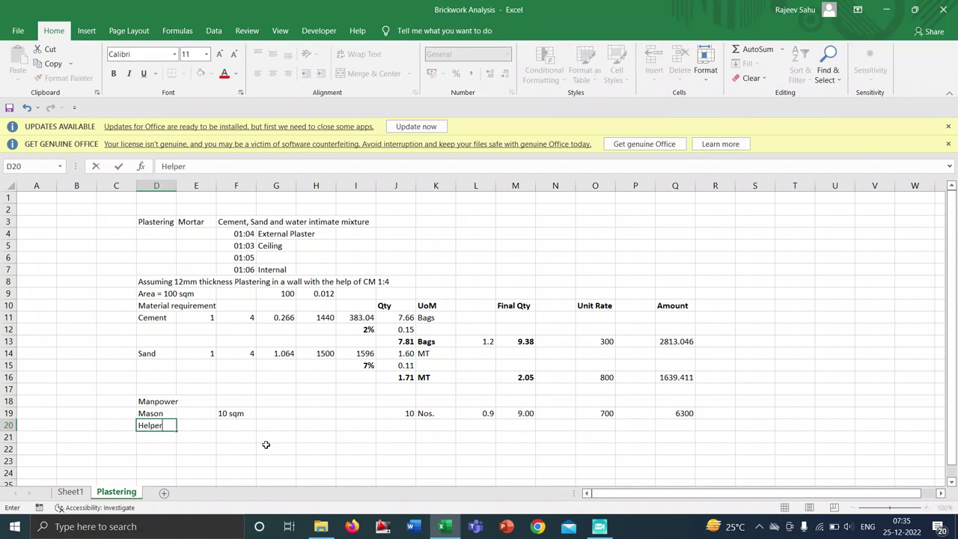
key("Tab")
key("Tab")
key("Tab")
key("Tab")
key("Tab")
key("Tab")
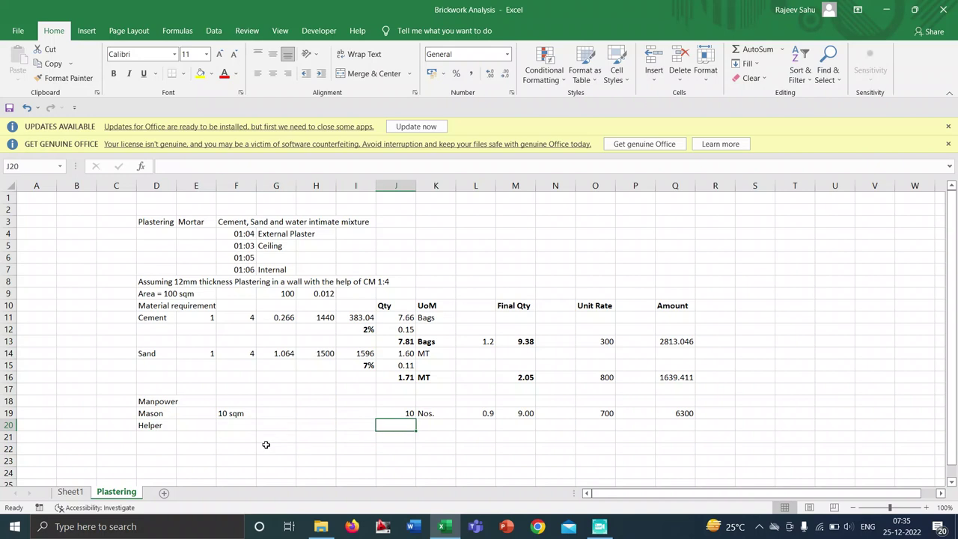
type("=")
left_click(394, 412)
key("Return")
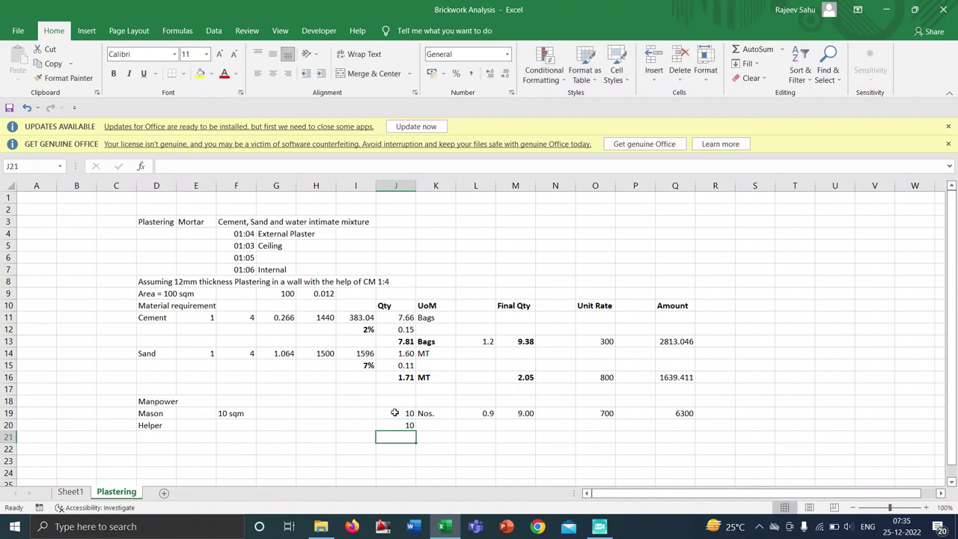
Copy the mason's factor and final quantity formula from L19:M19 into the helper row at L20:M20.
left_click(489, 415)
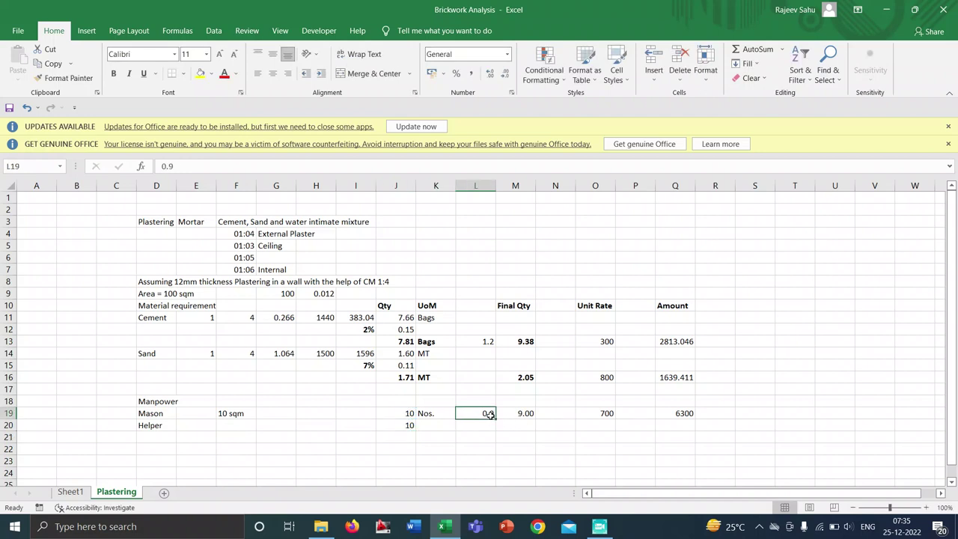
left_click_drag(488, 414, 515, 414)
key("ctrl+c")
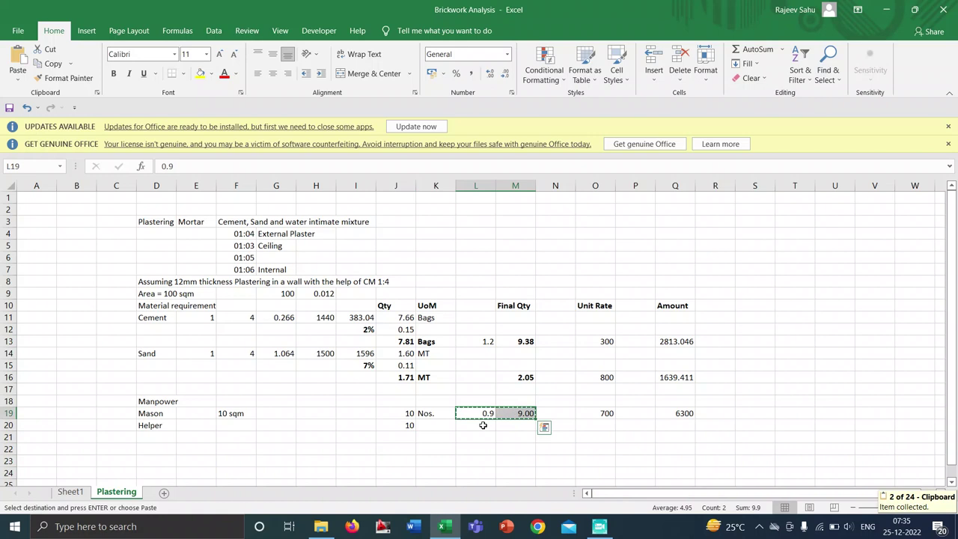
left_click(483, 425)
key("ctrl+v")
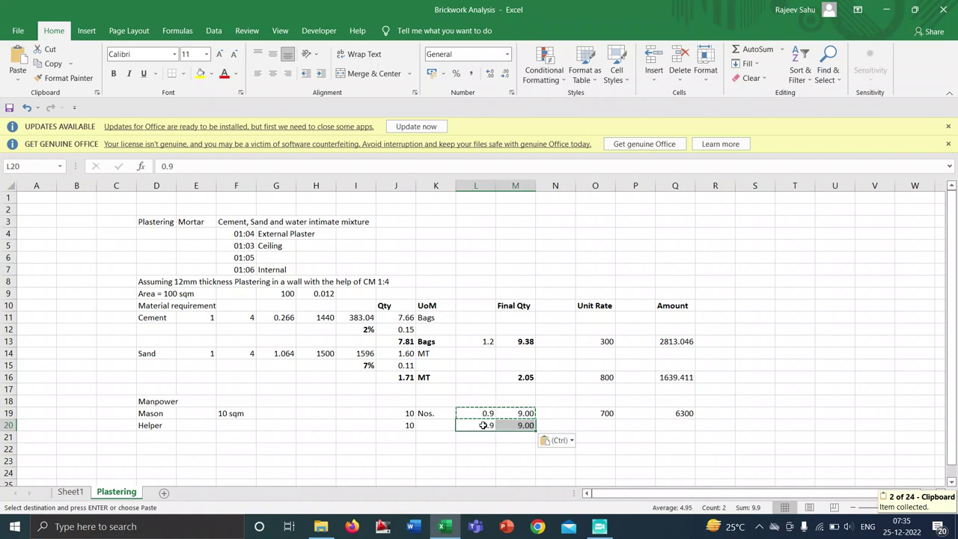
Enter the helper's unit rate 400 in O20 and fill the amount formula from Q19 down to Q20.
left_click(595, 425)
type("400")
key("Tab")
key("Tab")
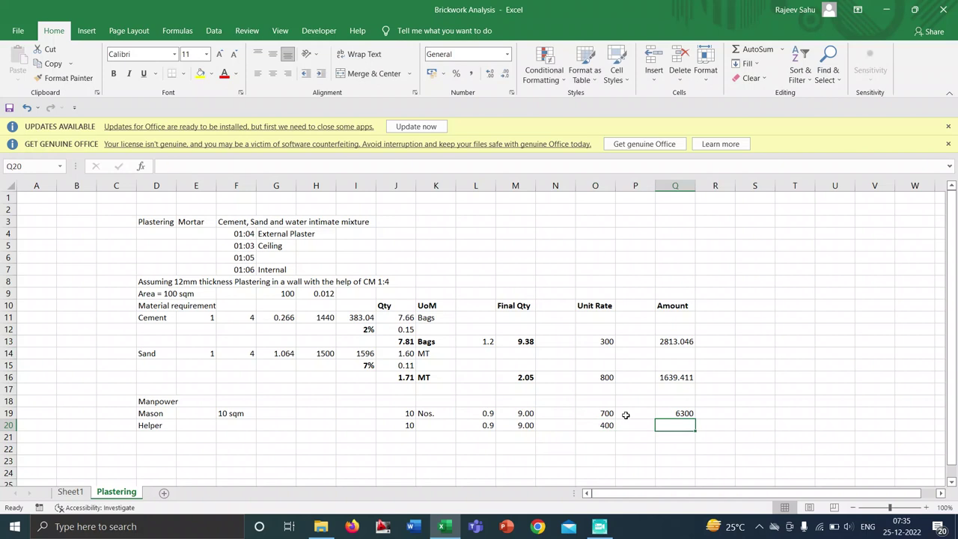
left_click(686, 414)
left_click_drag(696, 422, 696, 428)
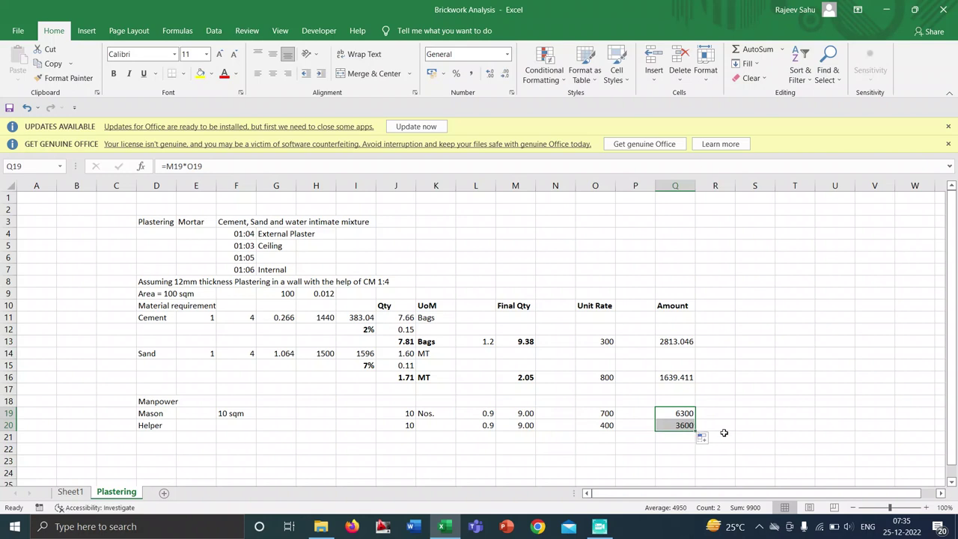
left_click(723, 437)
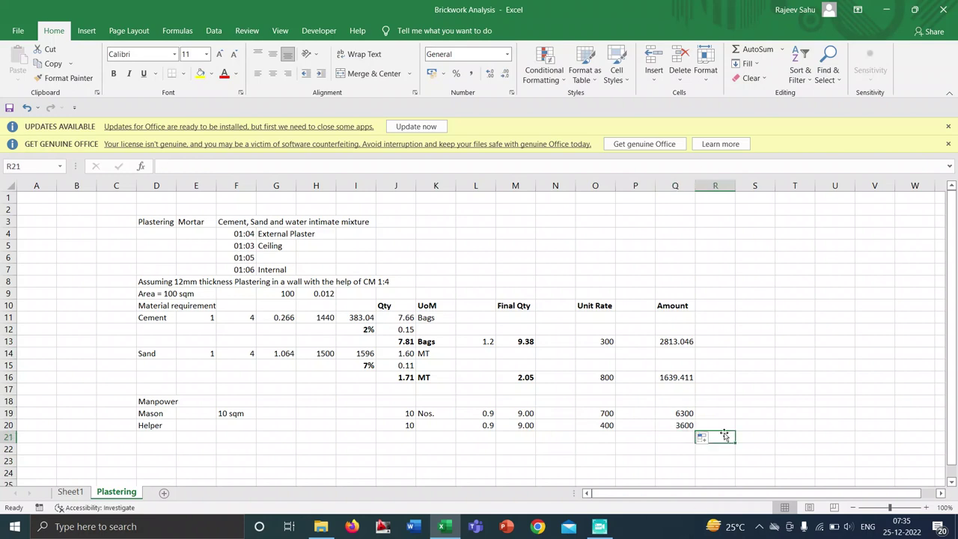
Add the item "Bhishti" in D21 and calculate its quantity in J21 as one third of the mason quantity, with =J19/3.
left_click(151, 437)
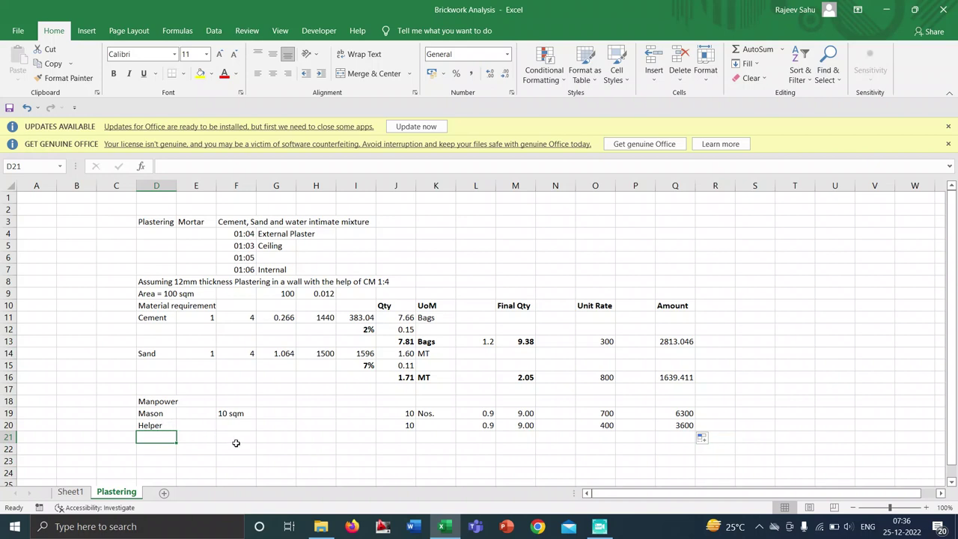
type("Bhish")
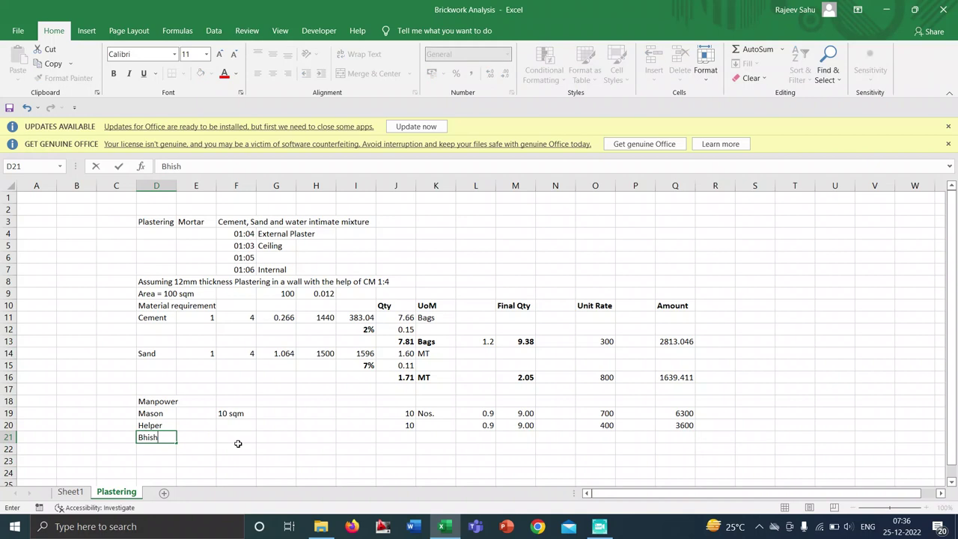
key("Right")
key("Right")
key("Right")
key("Right")
key("Right")
key("Right")
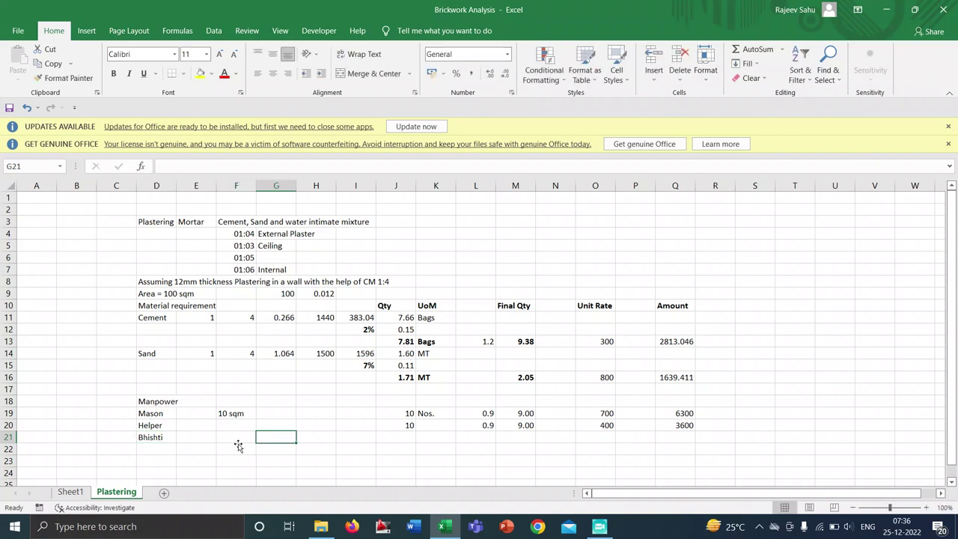
type("=")
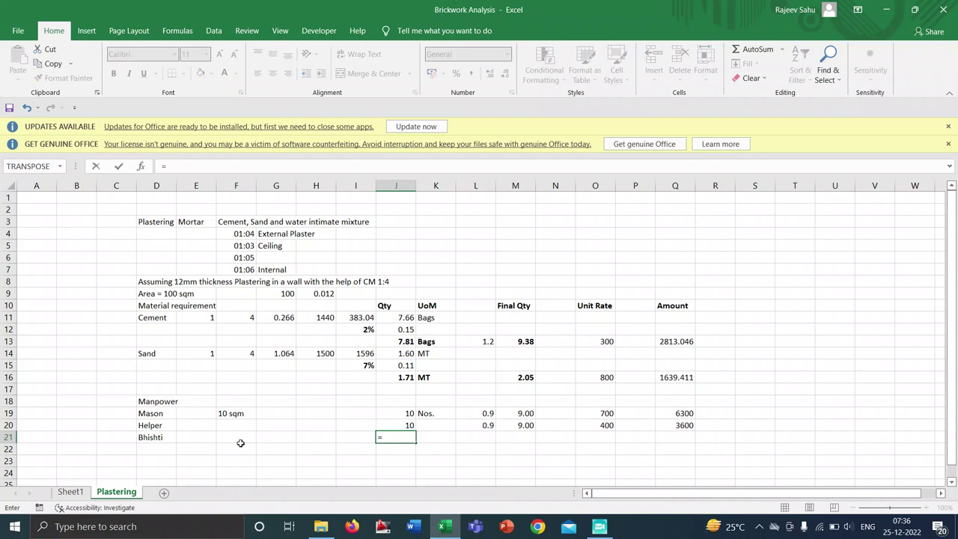
left_click(381, 414)
type("/3")
key("ctrl+Return")
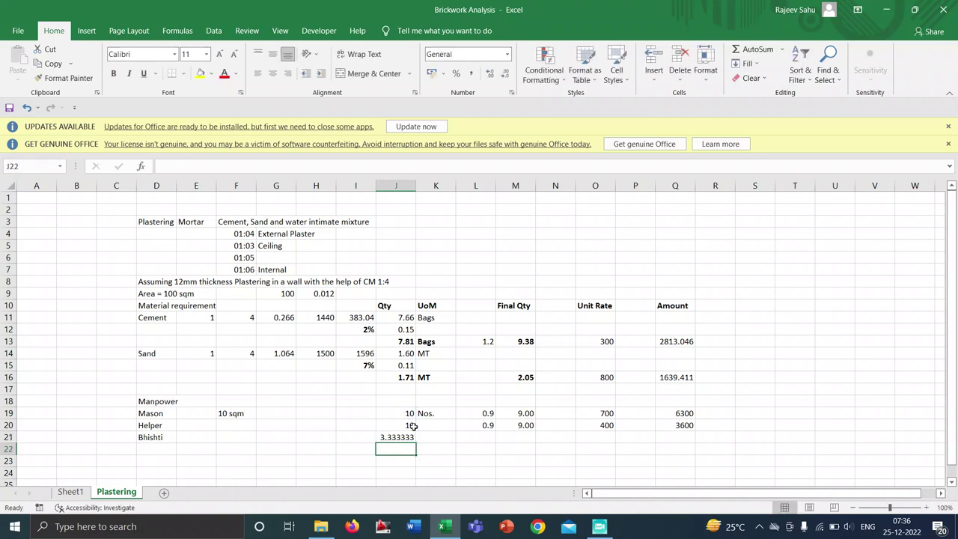
Set the bhishti's final quantity in M21 equal to its quantity with =J21.
left_click(526, 434)
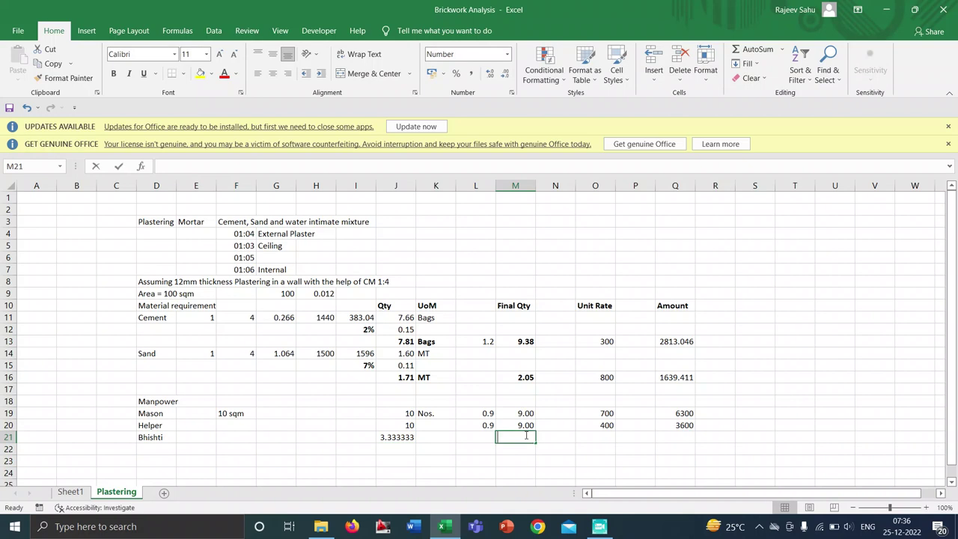
type("=")
left_click(411, 436)
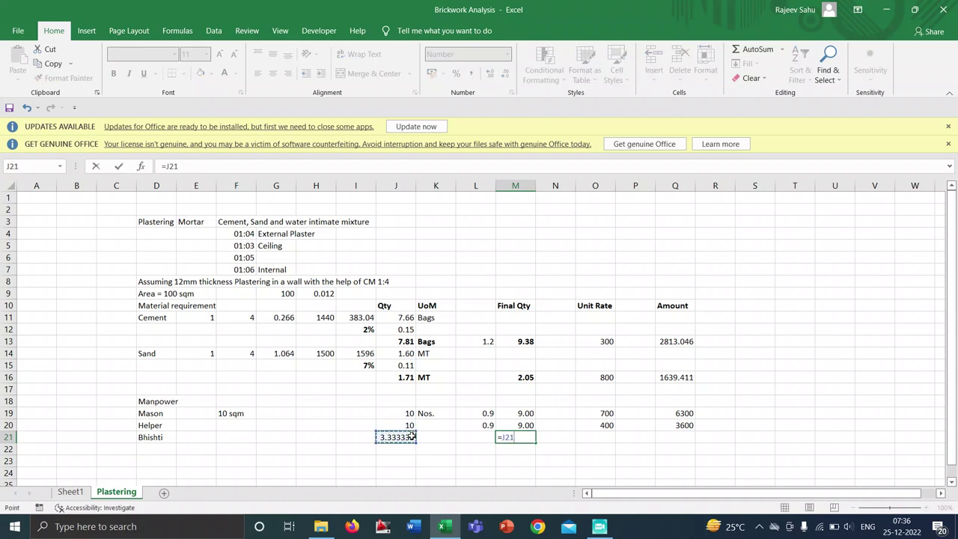
key("Return")
Enter the bhishti's unit rate 400 in O21 and fill the amount formula from Q20 down to Q21.
left_click(610, 435)
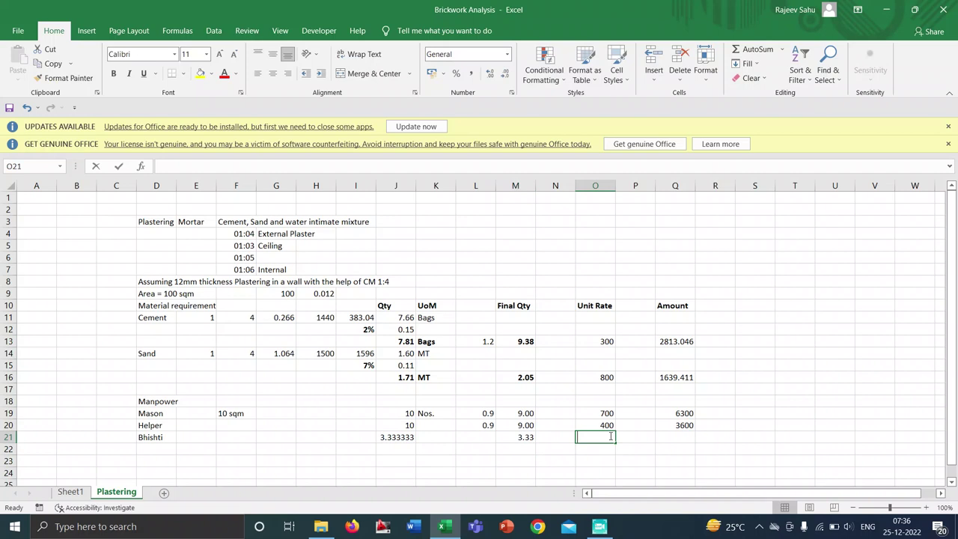
type("400")
key("Tab")
key("Tab")
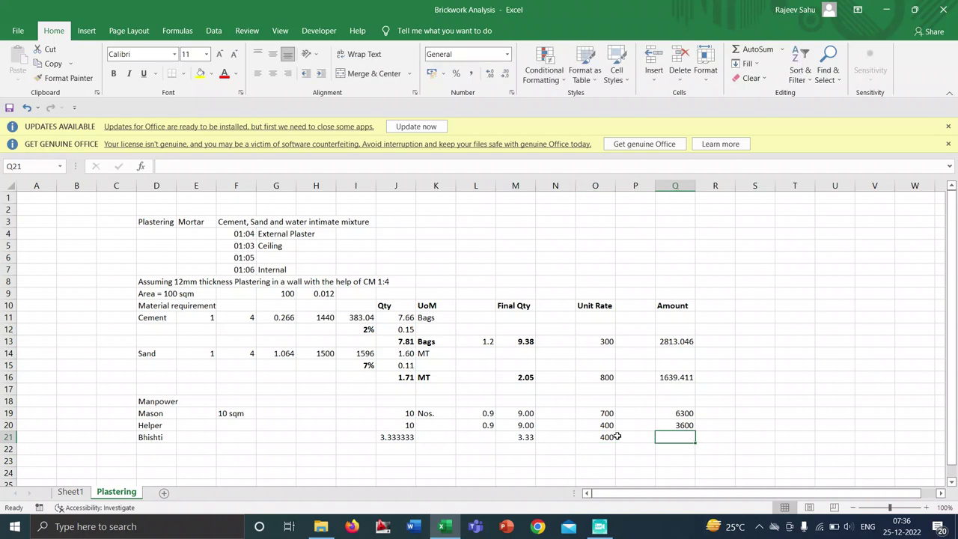
left_click(687, 426)
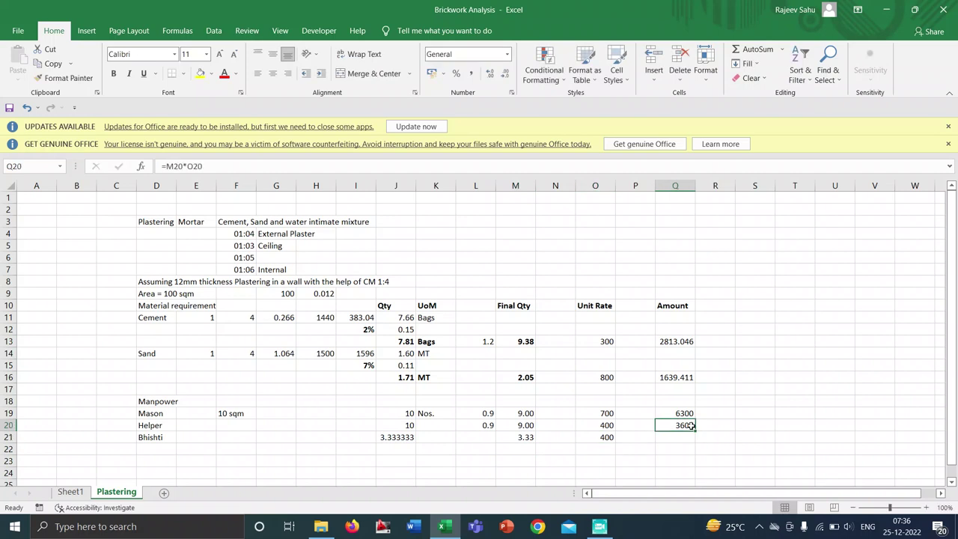
left_click_drag(693, 431, 696, 444)
left_click(661, 450)
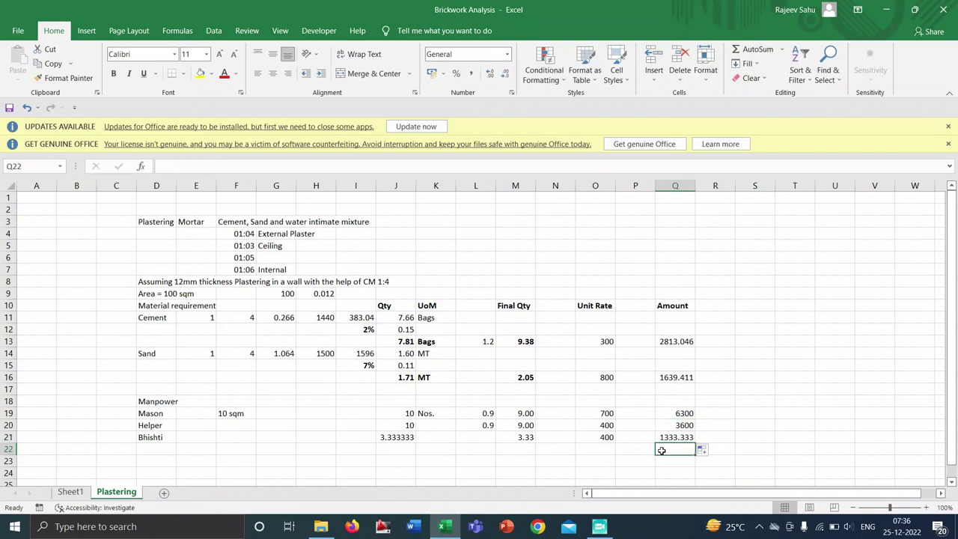
Add the item "Coolie" in D22 and set its quantity in J22 equal to the mason quantity with =J19.
left_click(154, 449)
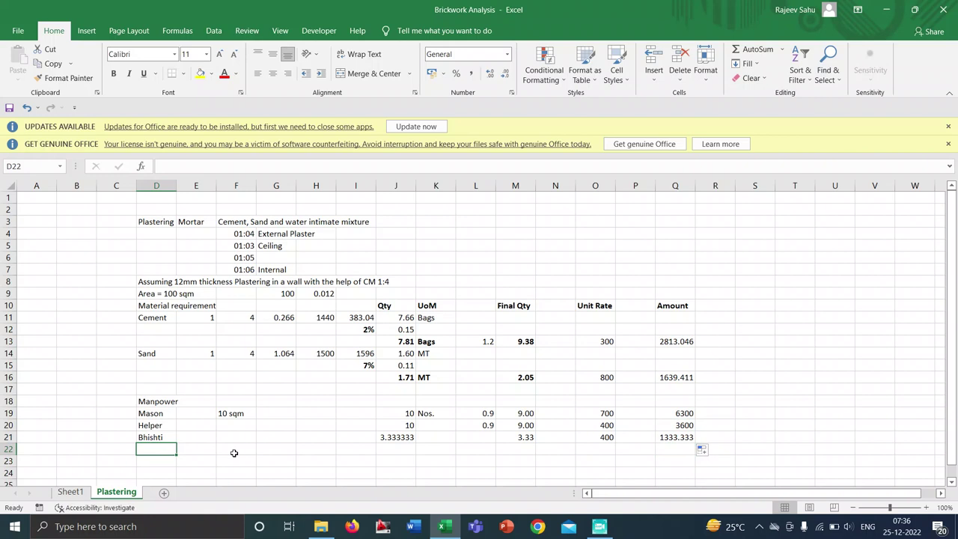
type("Co")
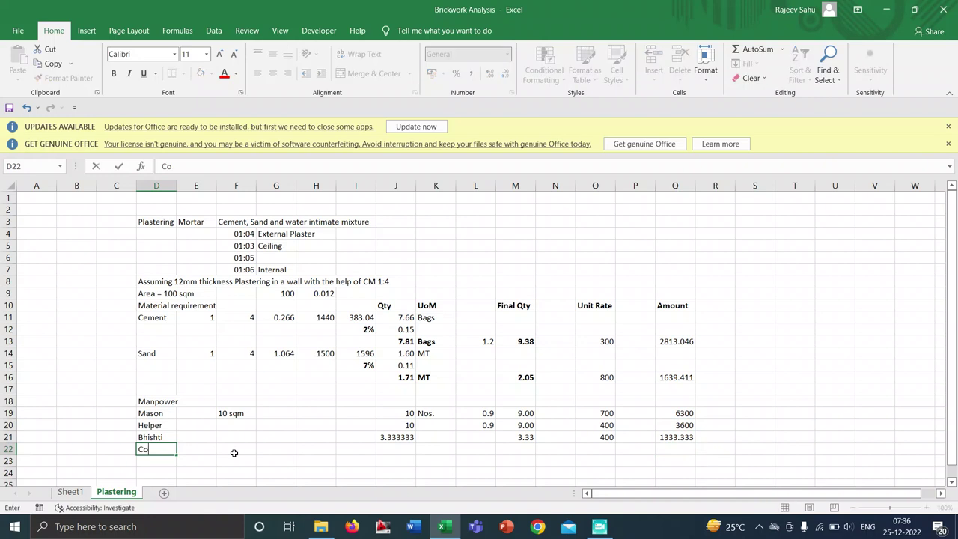
type("ooli")
key("BackSpace")
key("BackSpace")
key("BackSpace")
key("BackSpace")
type("ie")
key("Tab")
key("Tab")
key("Tab")
key("Tab")
key("Tab")
key("Tab")
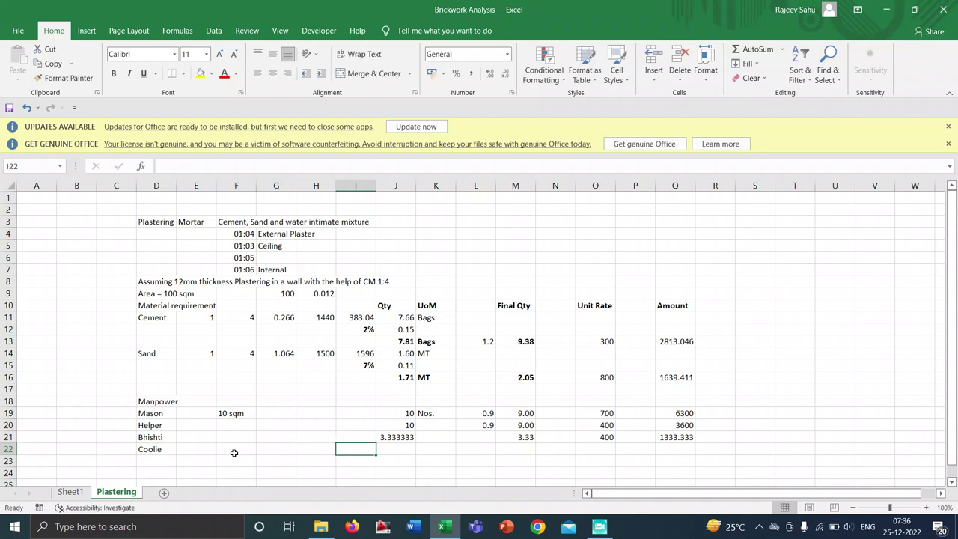
type("=")
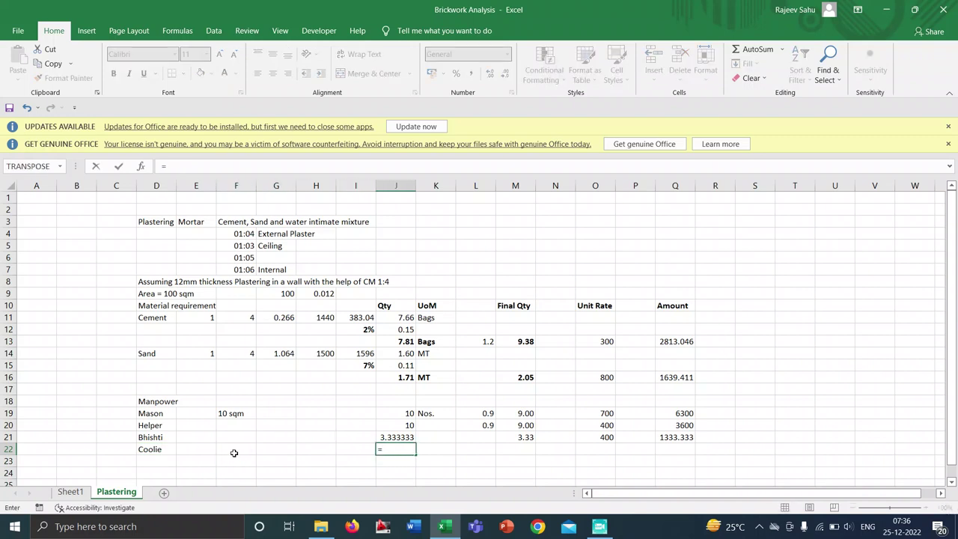
left_click(402, 413)
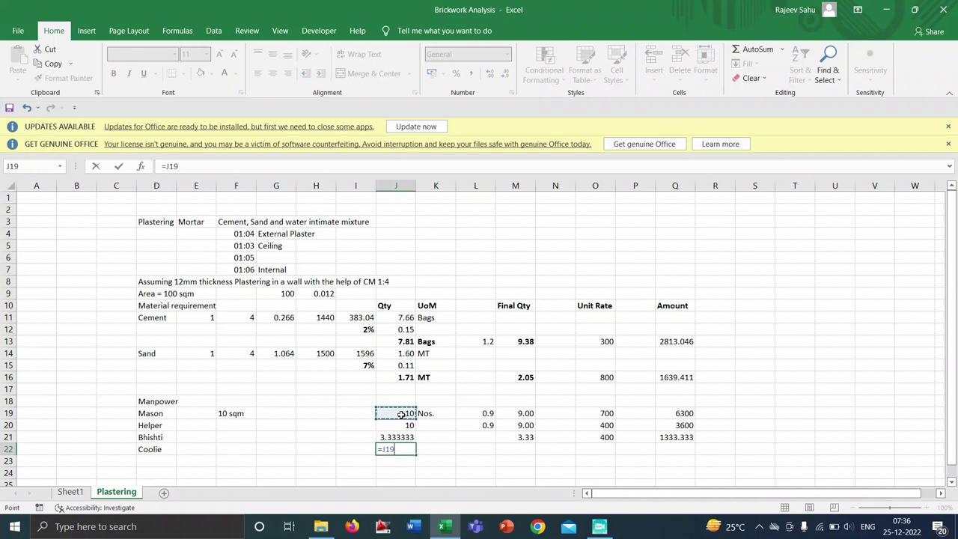
key("Return")
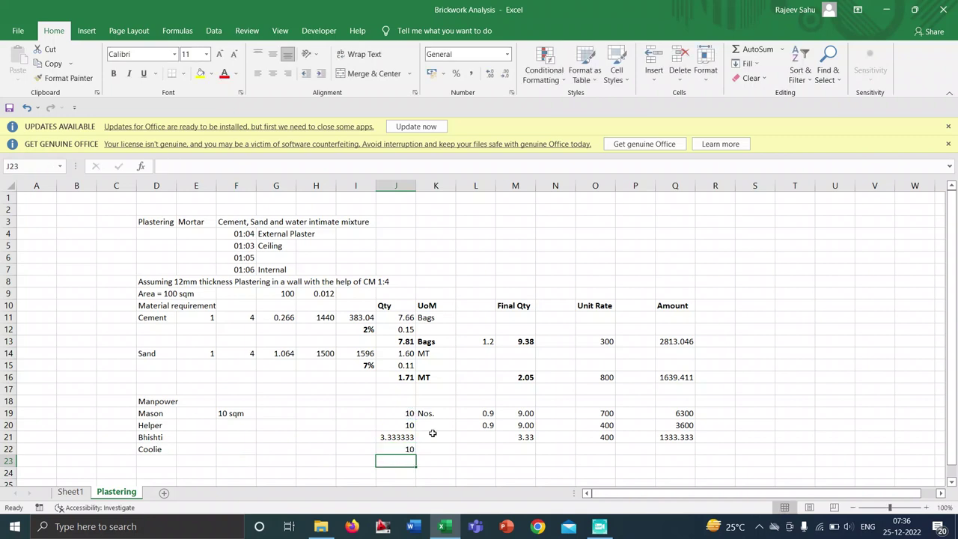
Enter the coolie's factor 0.9 in L22 and copy the final quantity formula from M20 to M22.
left_click(488, 447)
type("0.9")
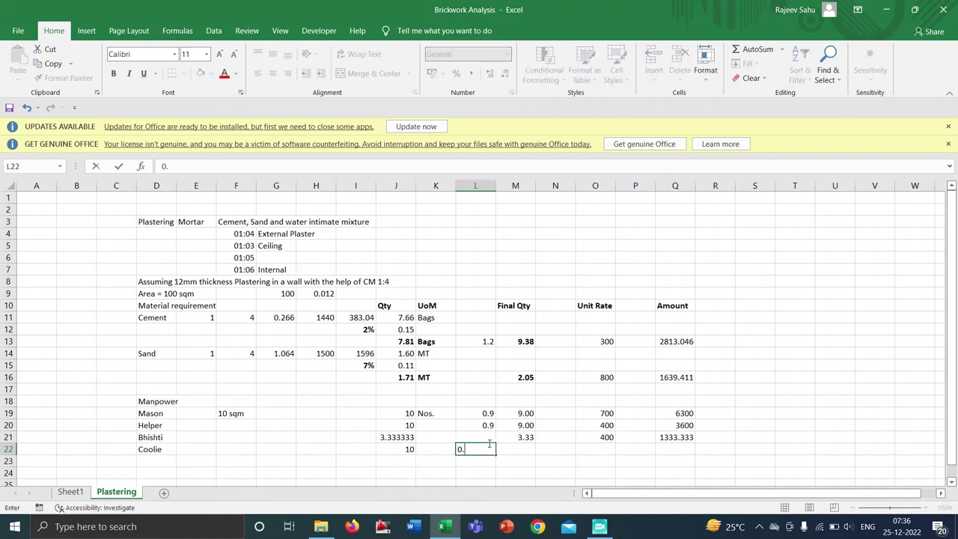
left_click(500, 447)
left_click(526, 424)
key("ctrl+c")
left_click(518, 448)
key("ctrl+v")
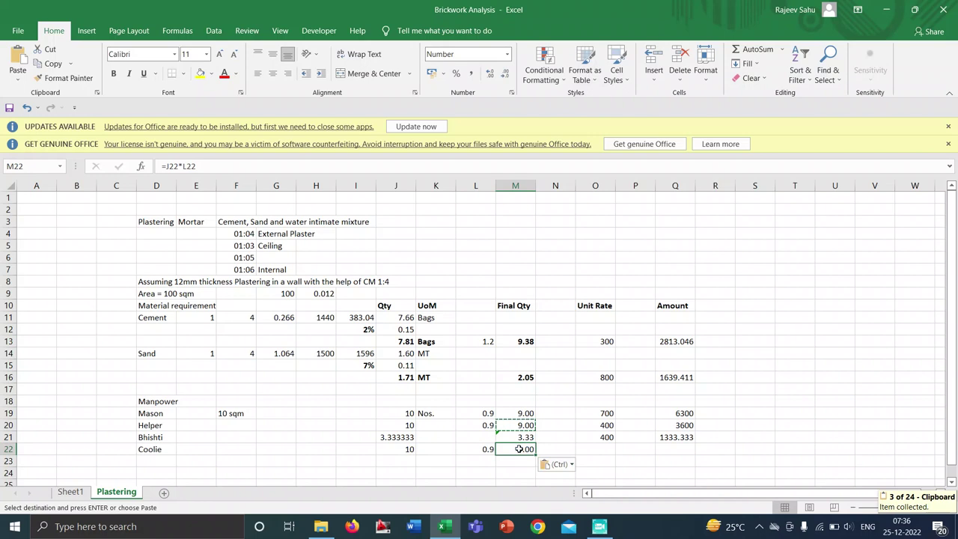
Enter the coolie's unit rate 400 in O22 and copy the amount formula from Q21 to Q22.
left_click(605, 447)
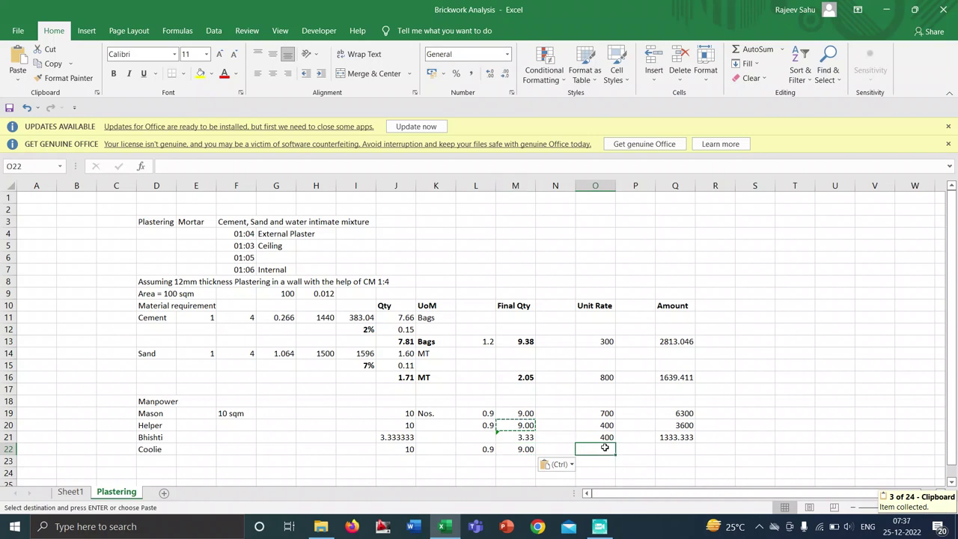
type("400")
key("Return")
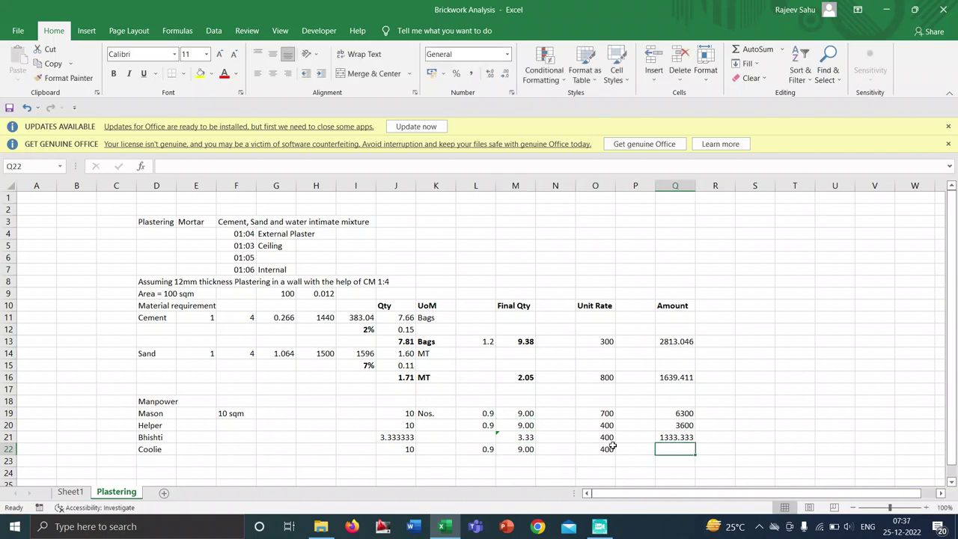
left_click(689, 438)
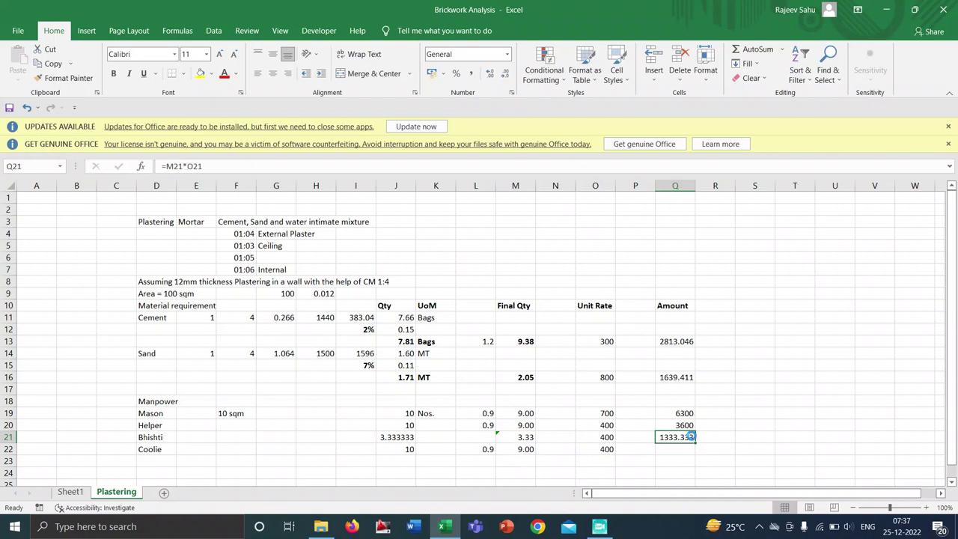
key("ctrl+c")
left_click(683, 449)
key("ctrl+v")
Total all material and manpower amounts in Q24 with =SUM(Q13:Q23).
scroll(735, 416, "down", 1)
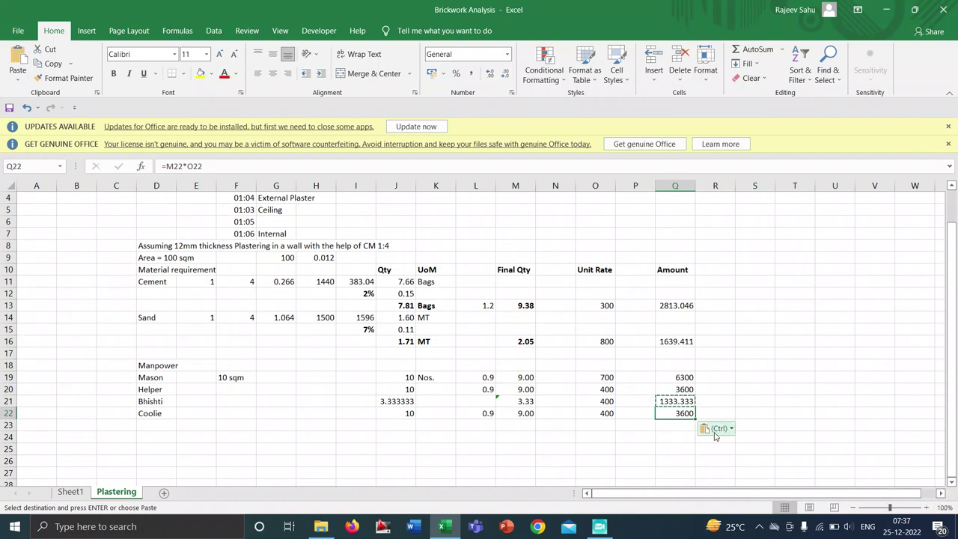
left_click(676, 436)
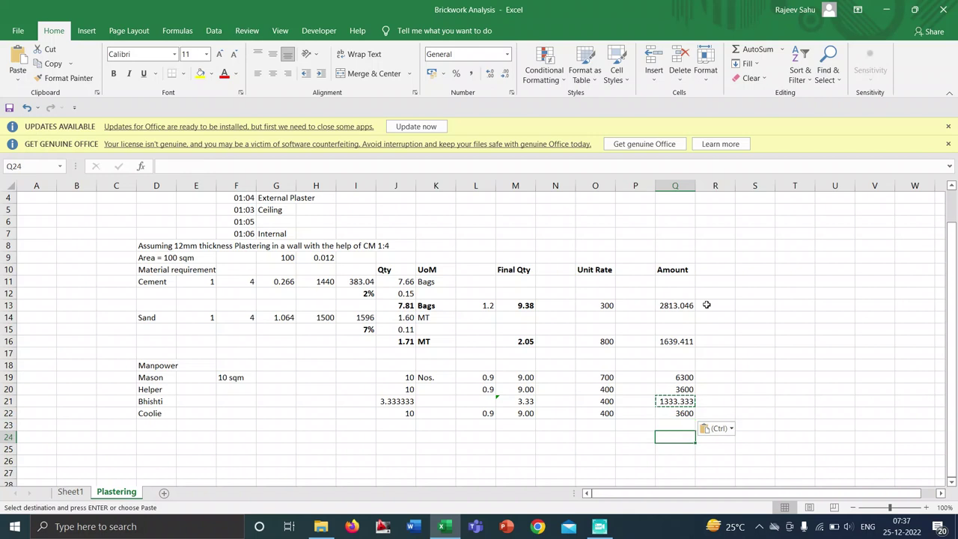
left_click(757, 49)
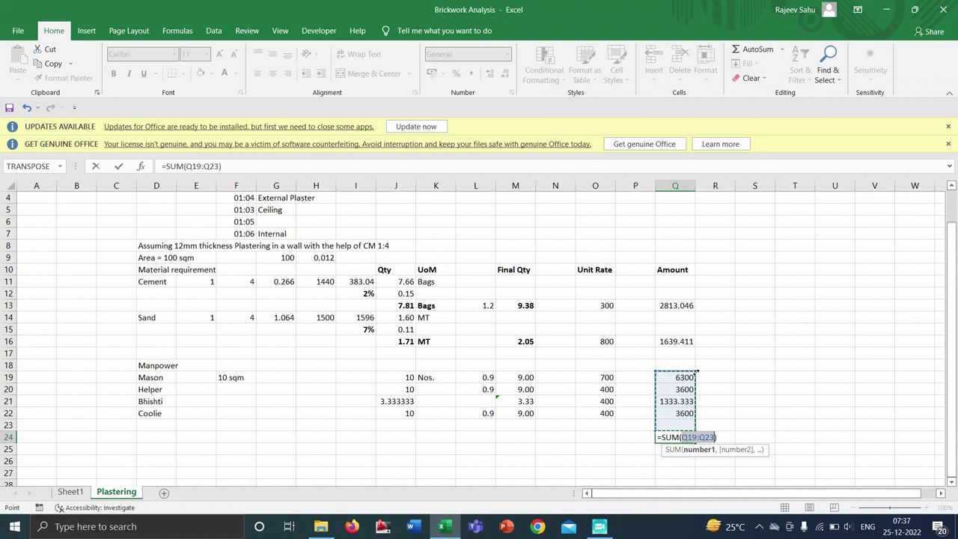
left_click_drag(696, 371, 694, 297)
key("Return")
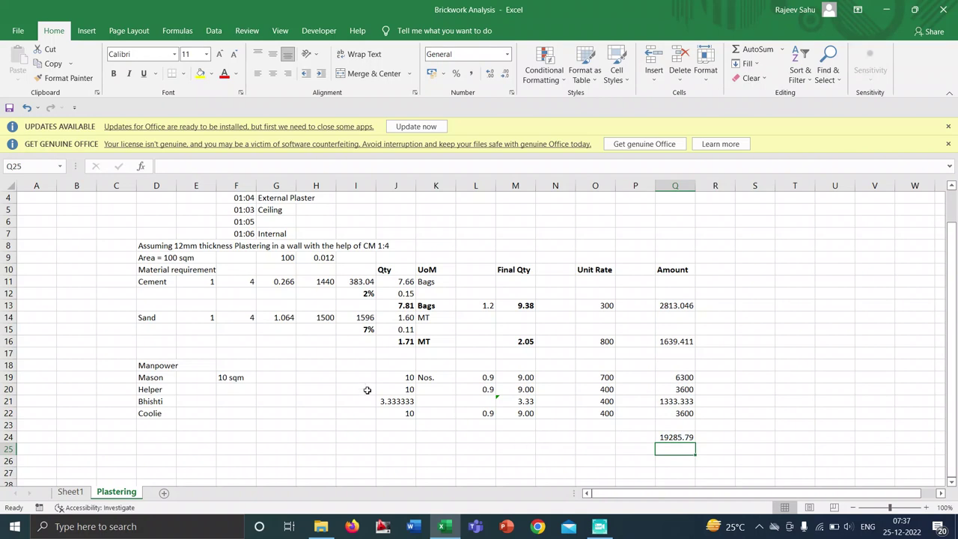
Add the item "Scaffolding" in D23 with the unit of measure "LS" in K23.
left_click(166, 428)
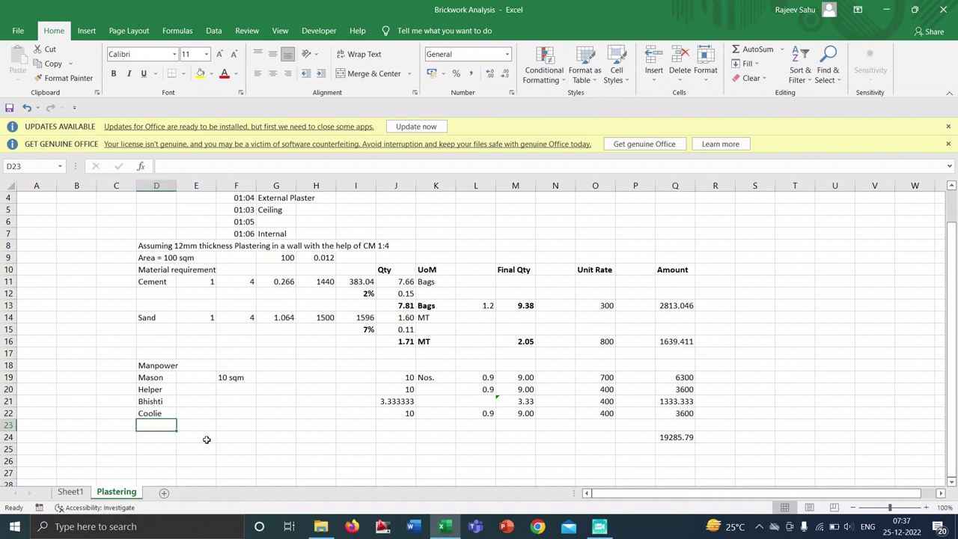
type("Sc")
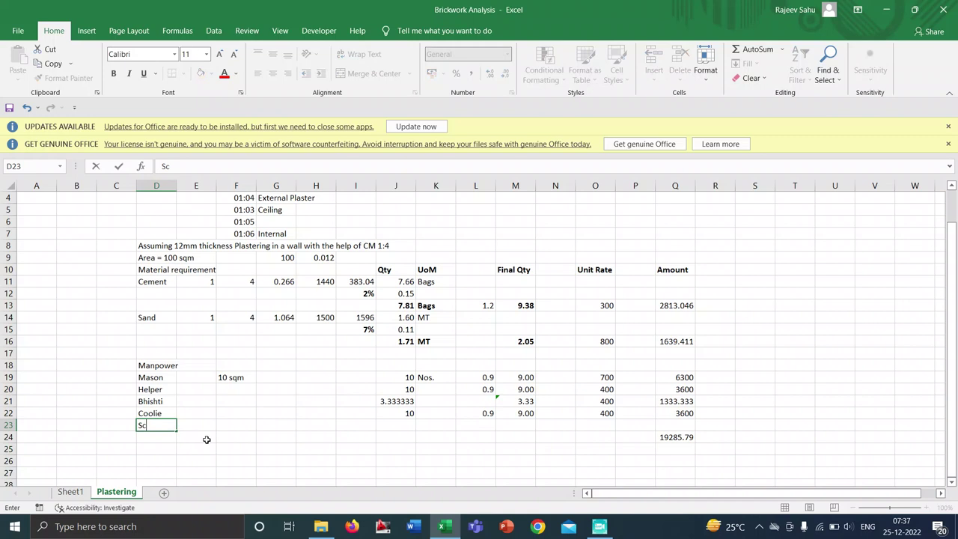
type("affol")
type("ind")
type("g")
key("Tab")
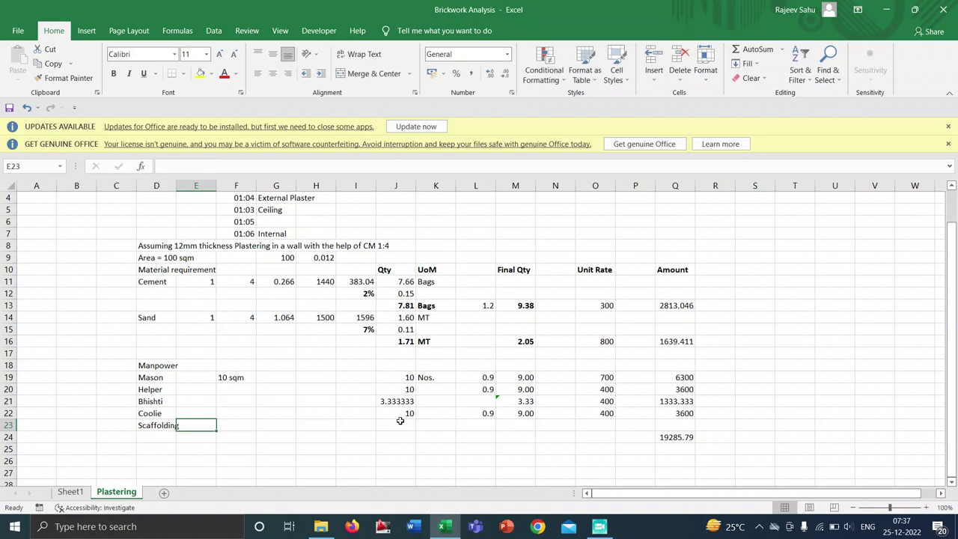
left_click(425, 424)
type("LS")
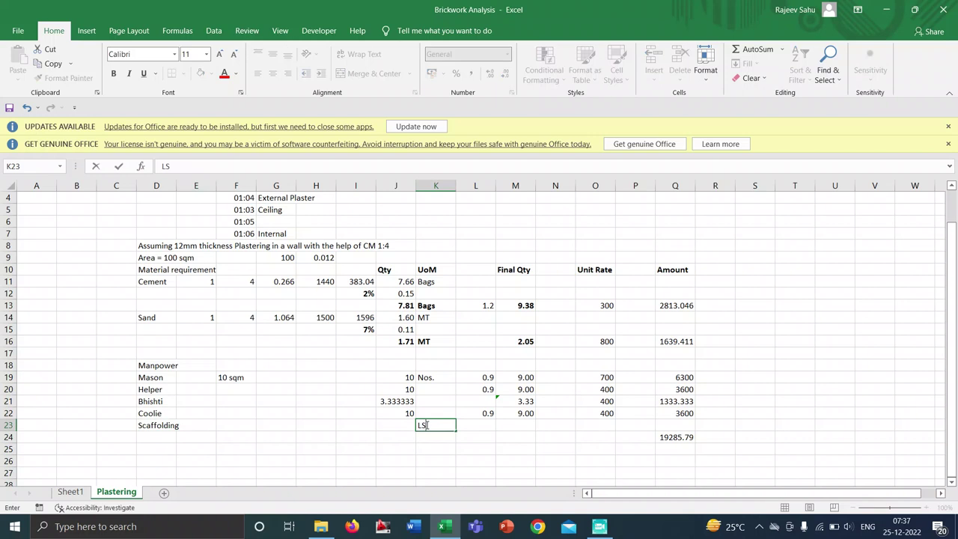
key("Tab")
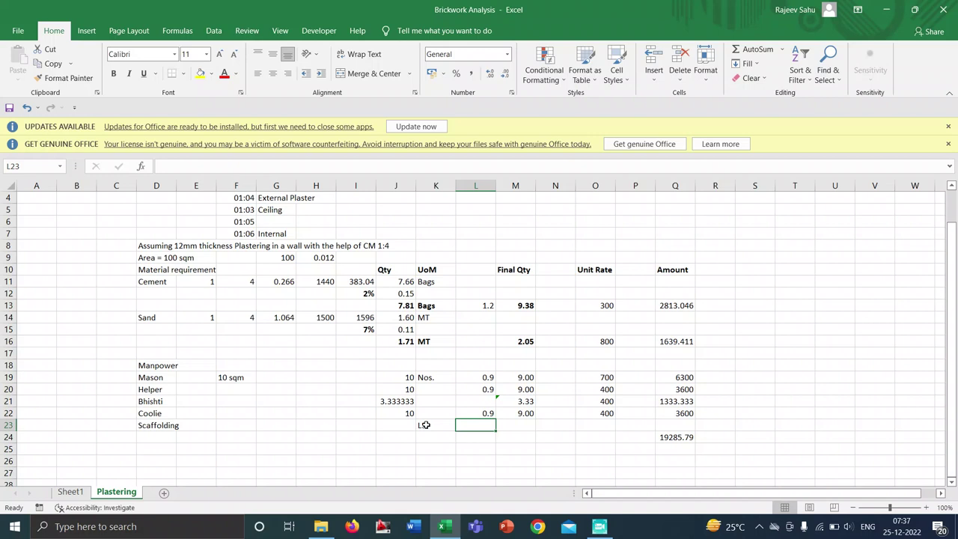
Enter 5 in L23 for scaffolding and link its final quantity in M23 to the area value in G9.
type("=")
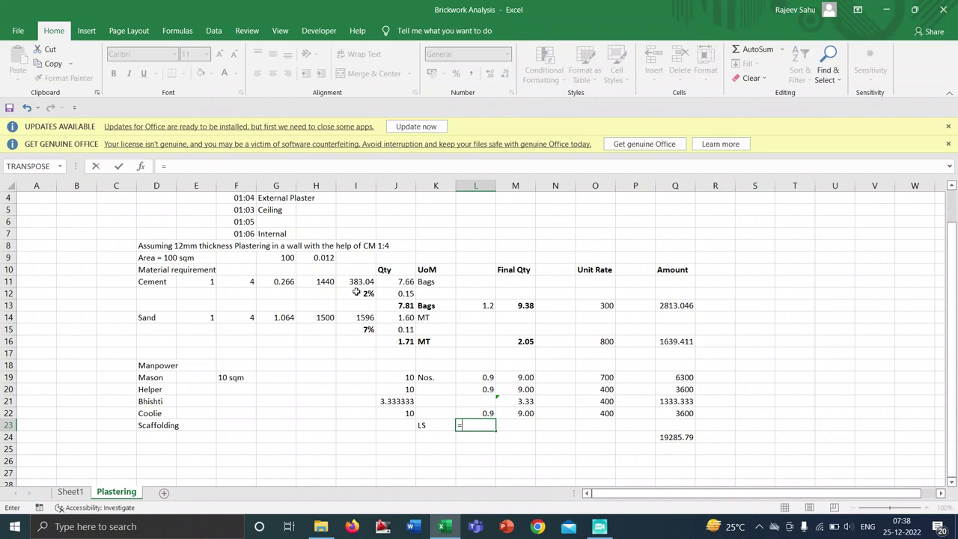
type("5")
key("Tab")
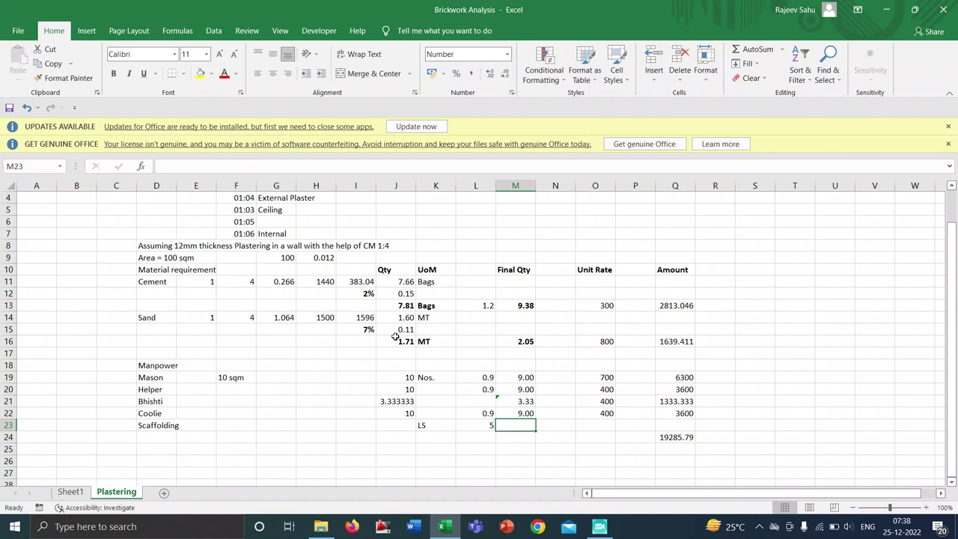
type("=")
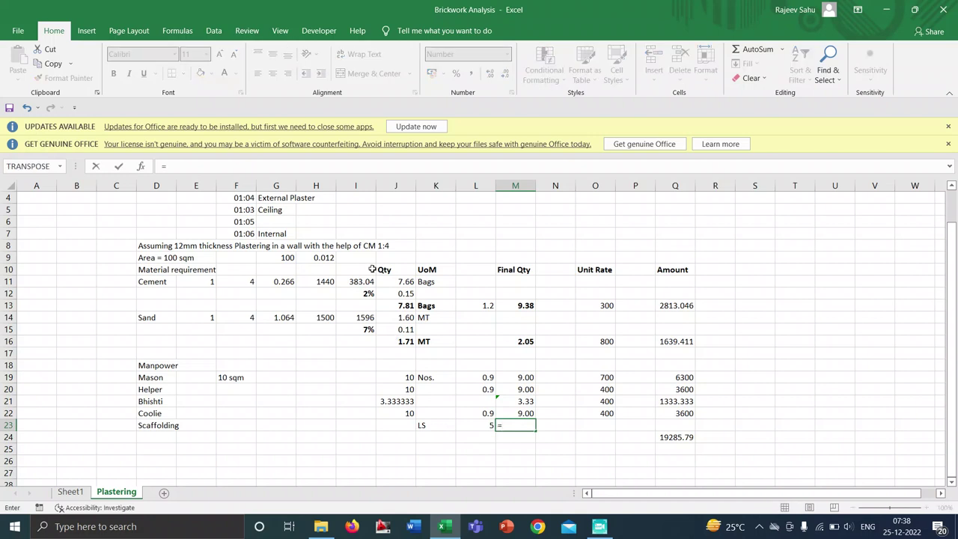
left_click(287, 258)
key("Return")
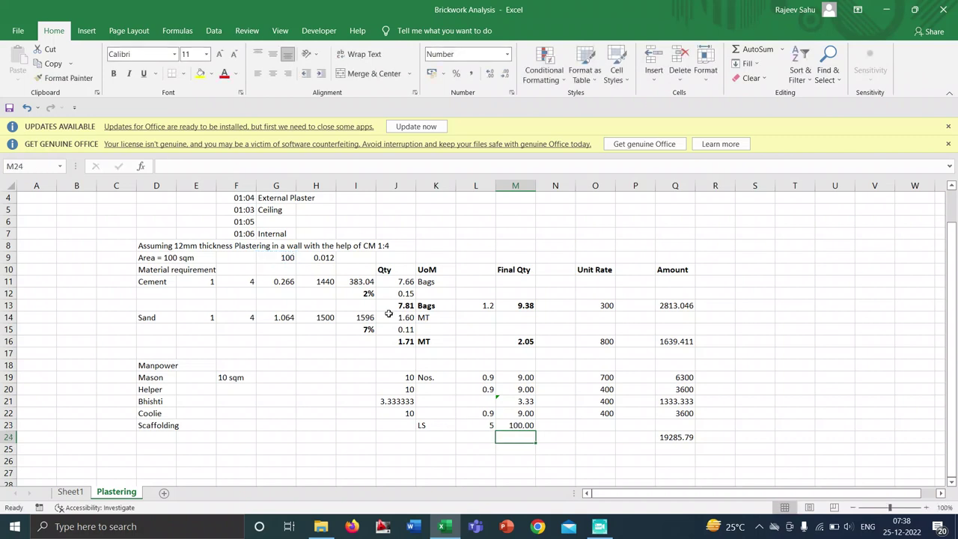
Enter the scaffolding unit rate 5 in O23.
left_click(605, 424)
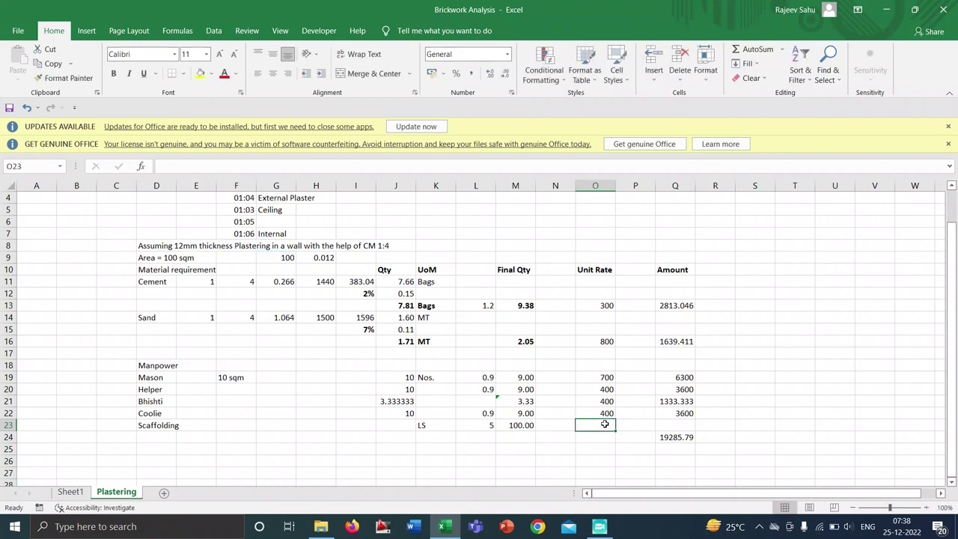
type("5")
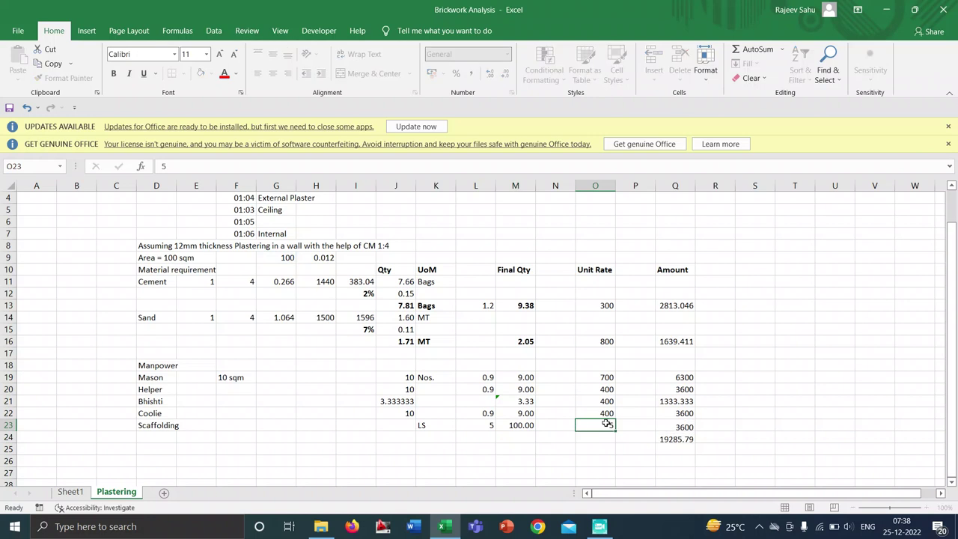
key("Tab")
Check the scaffolding amount formula in Q23 and open the total formula in Q24 to examine its summed range.
left_click(669, 425)
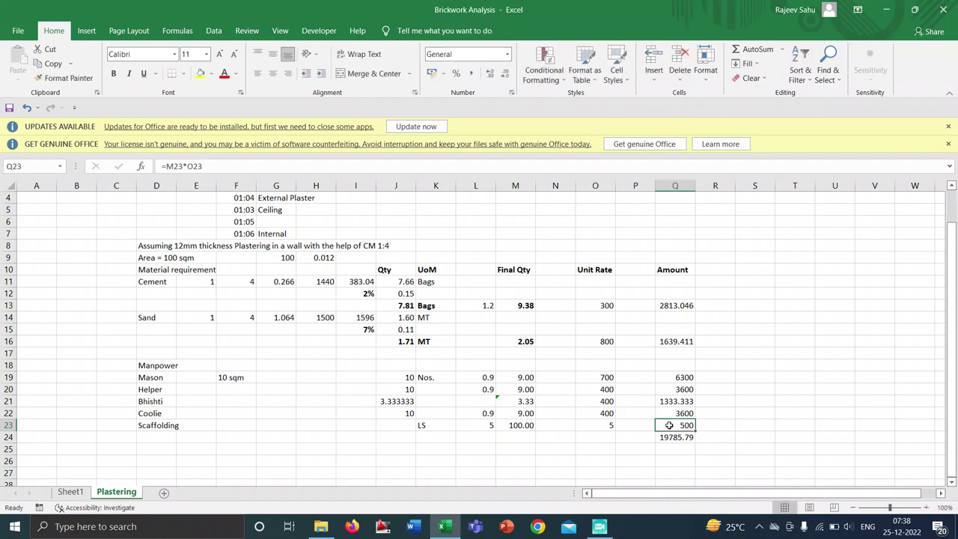
left_click(756, 438)
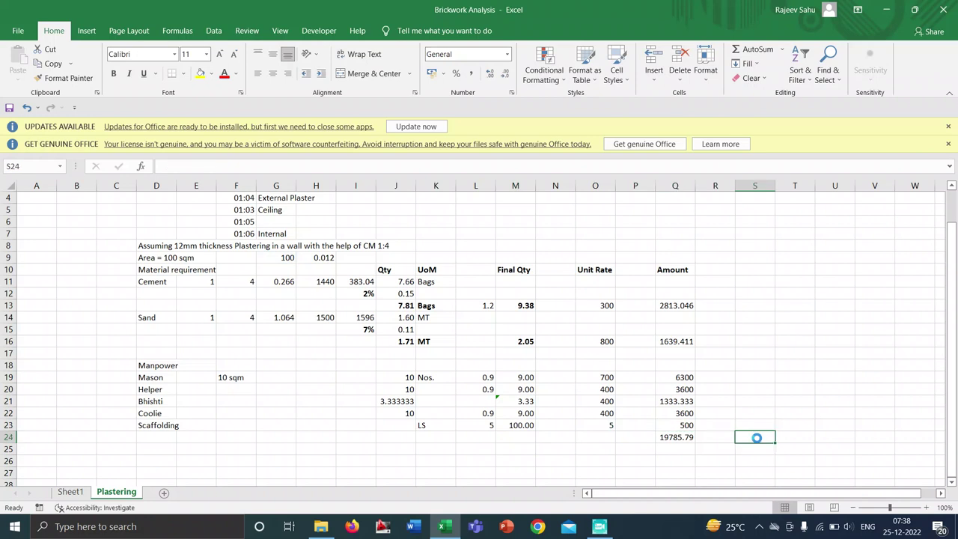
double_click(682, 437)
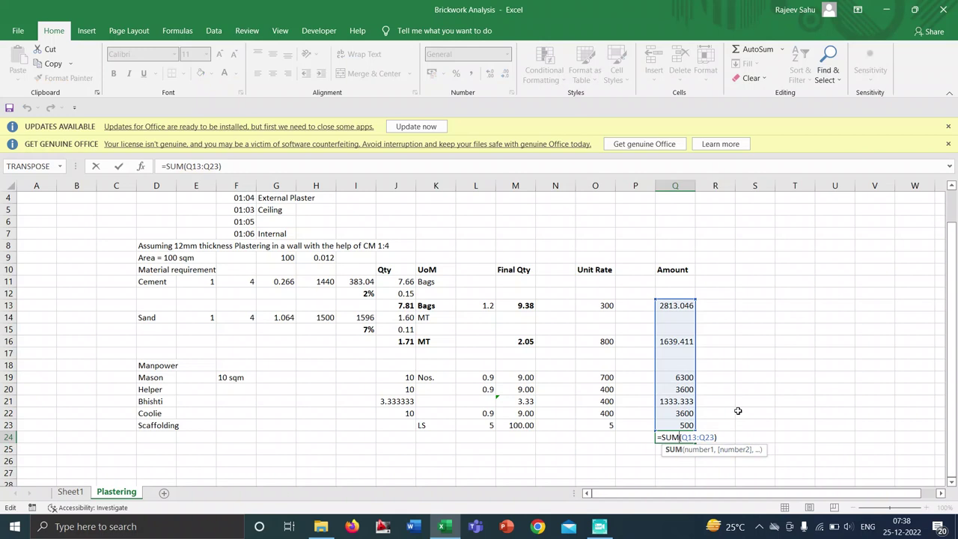
Close the total formula in Q24 and make the total bold.
key("Return")
scroll(727, 428, "down", 2)
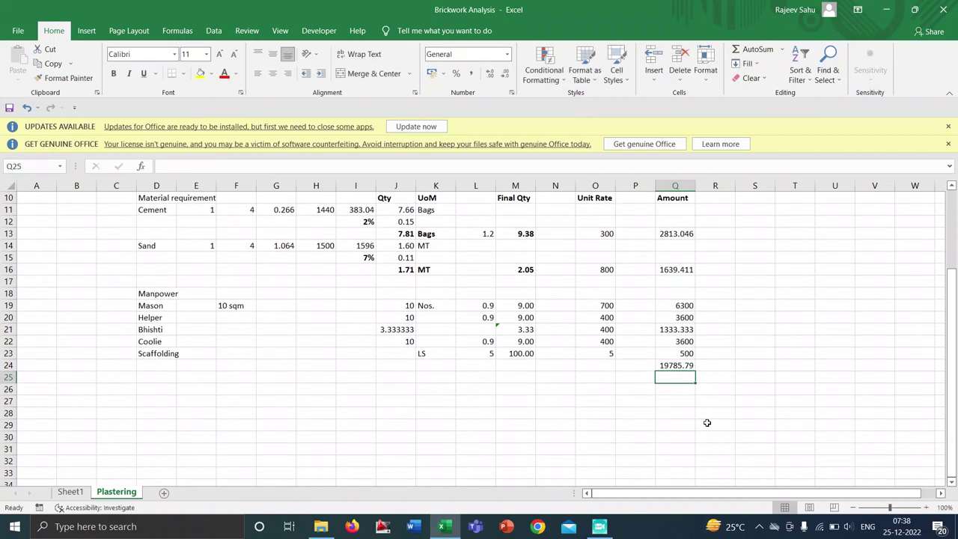
left_click(682, 363)
key("ctrl+b")
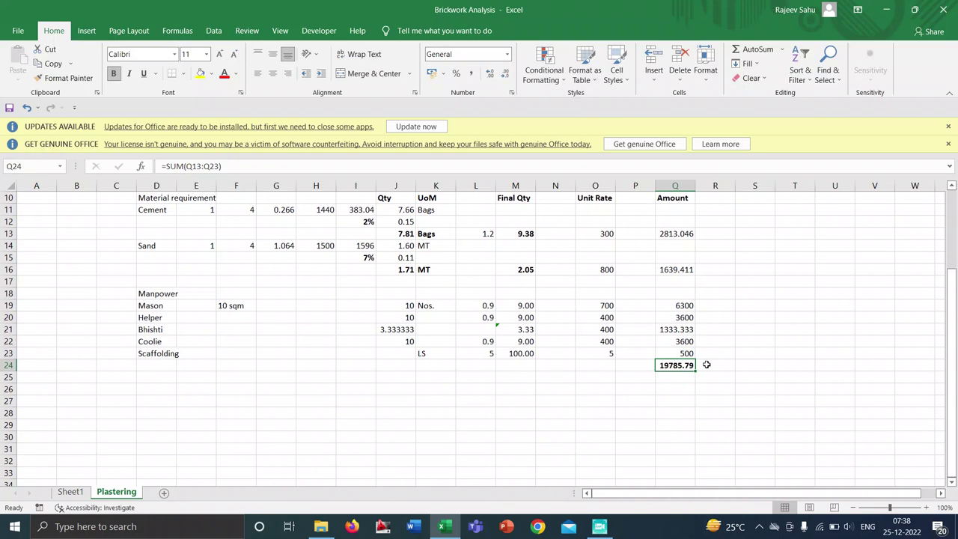
Add the item "Water charges @1%" in D25.
left_click(605, 365)
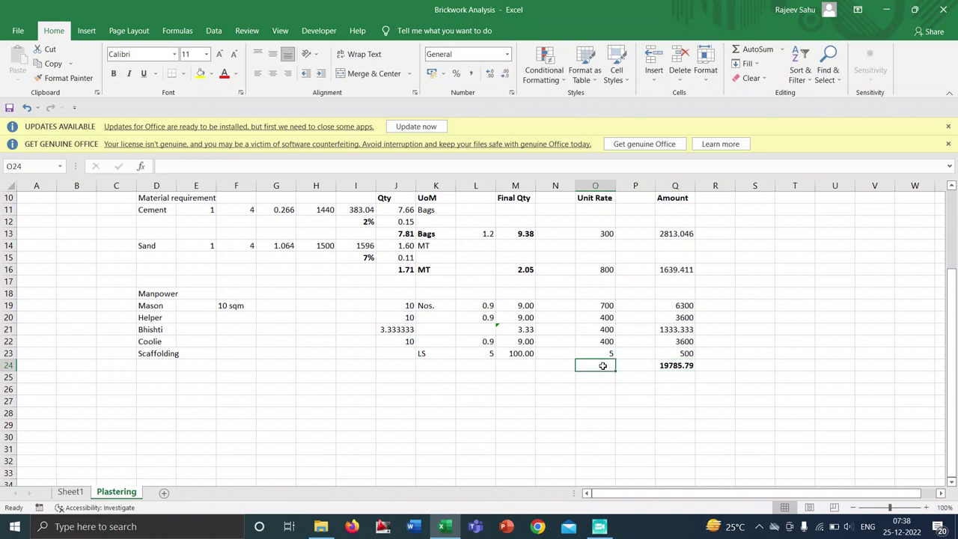
left_click(162, 379)
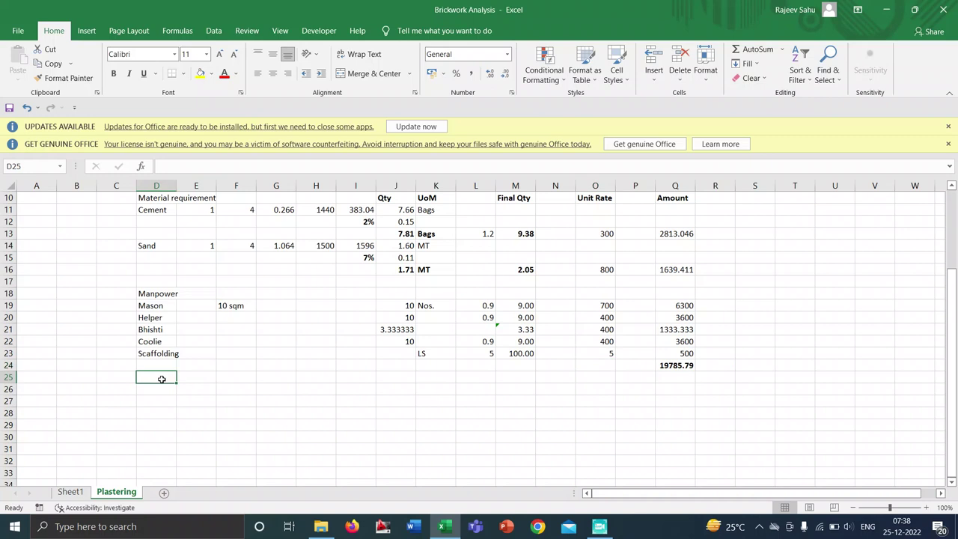
type("Wate")
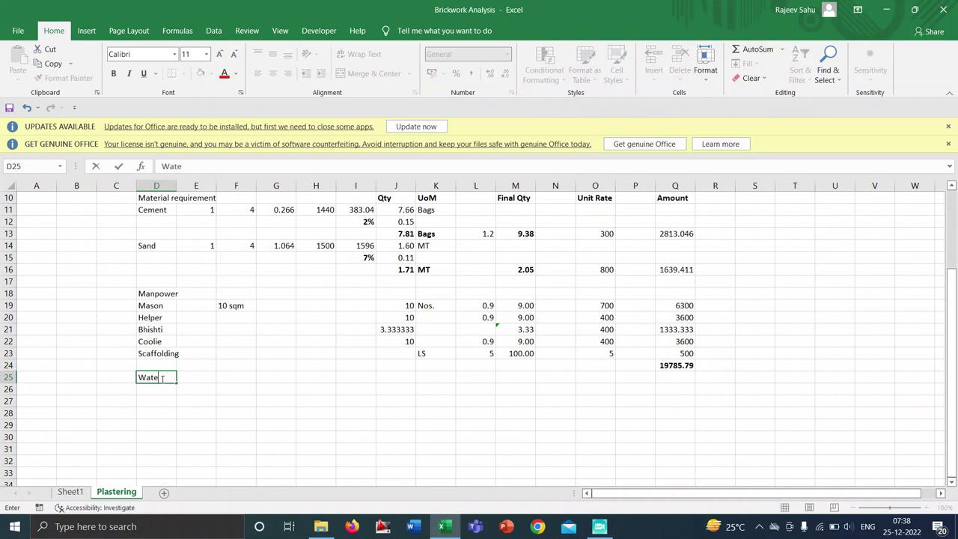
type("r charges @1%")
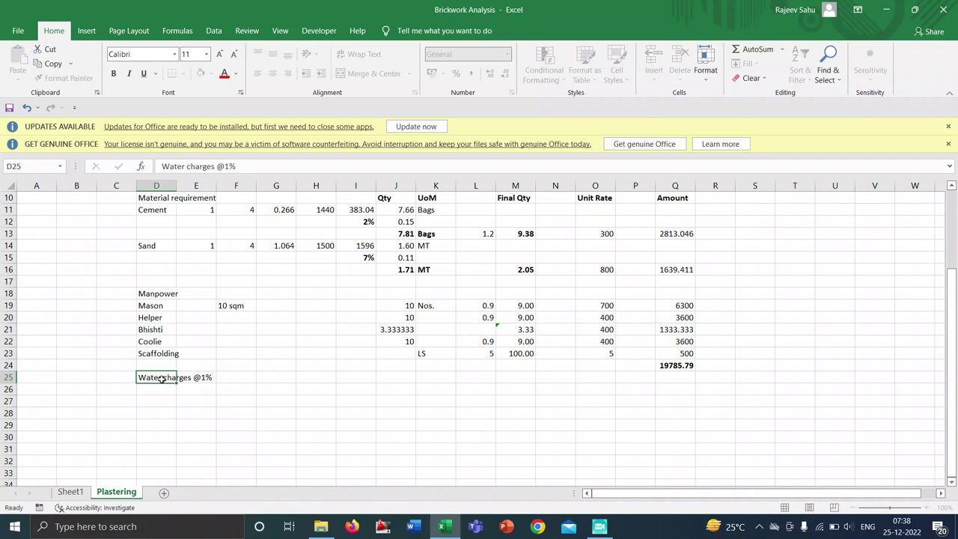
key("Tab")
Enter 1% in P25 and calculate the water charges in Q25 as Q24*P25.
left_click(631, 379)
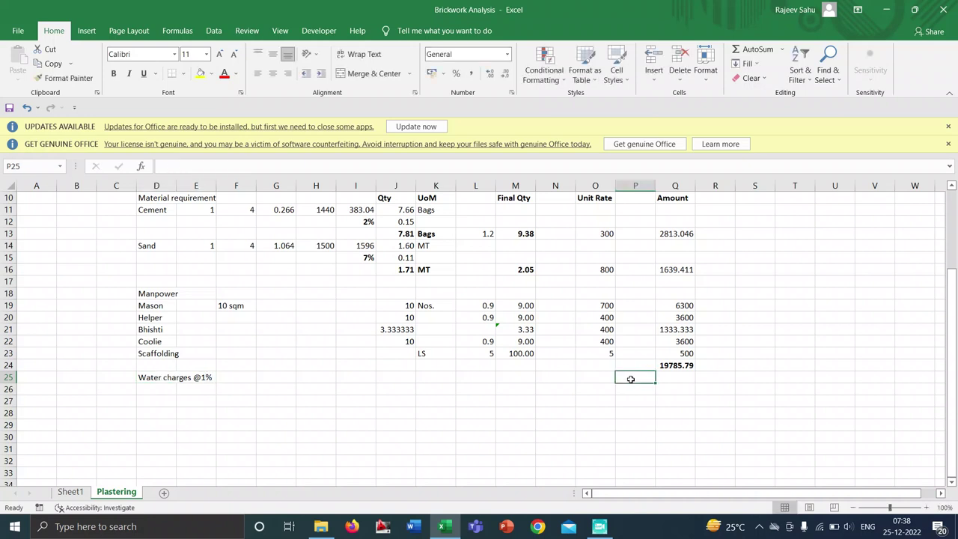
type("1%")
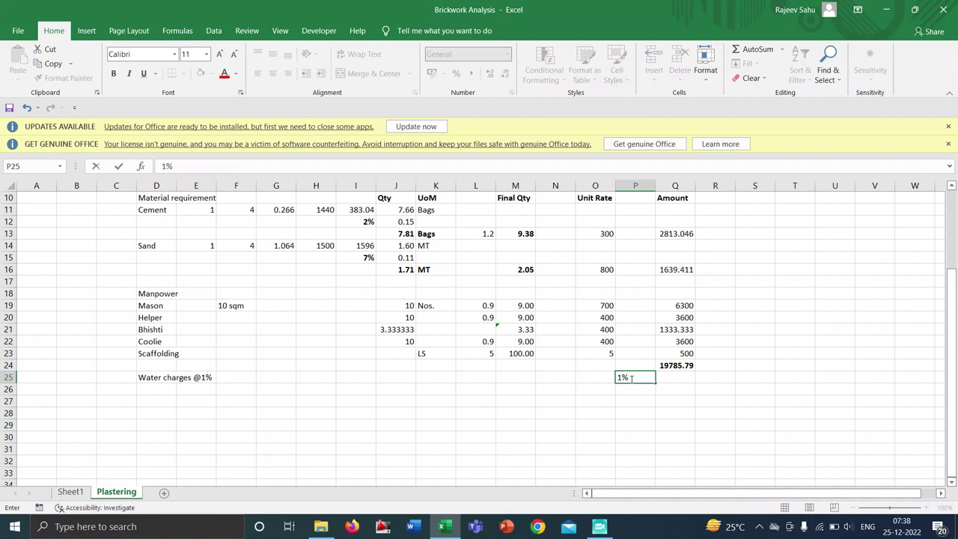
key("Tab")
type("=")
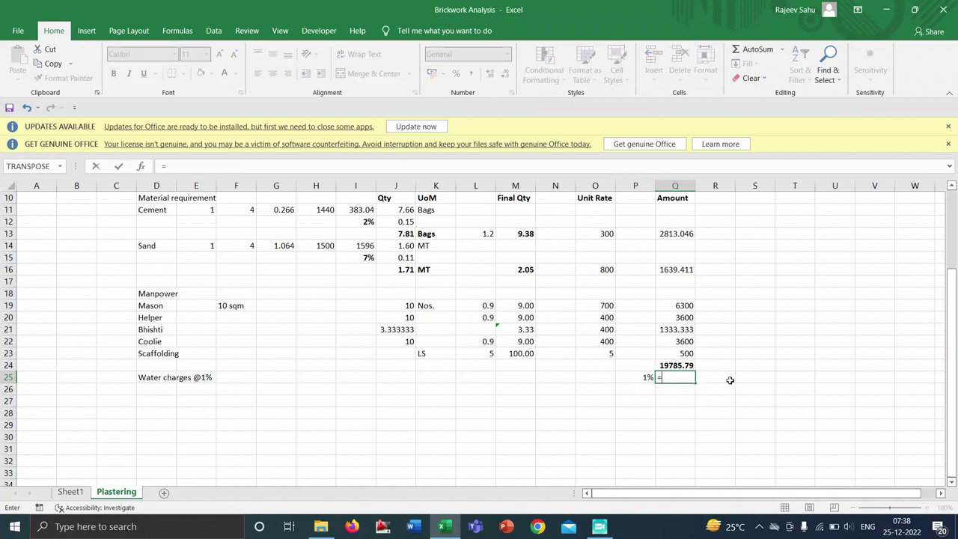
left_click(688, 366)
type("*")
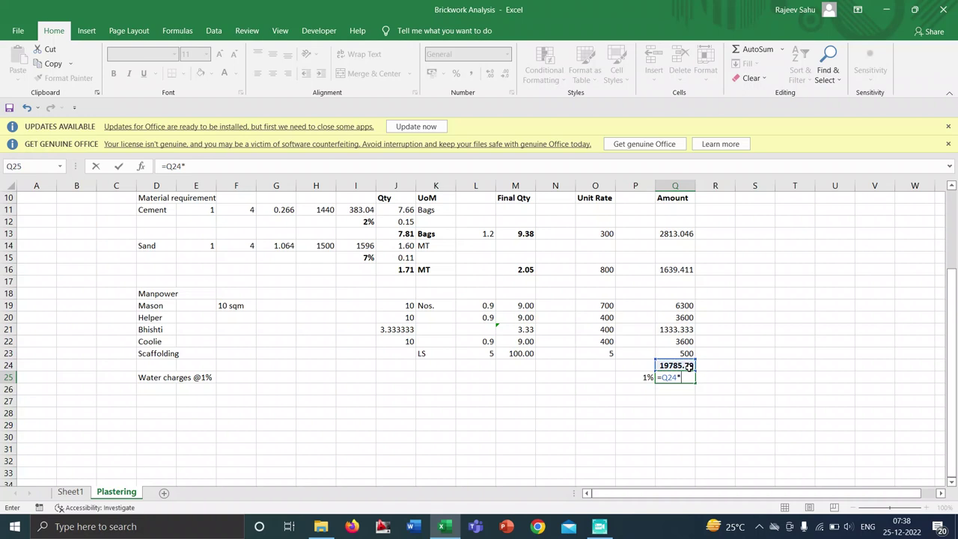
left_click(627, 378)
key("Return")
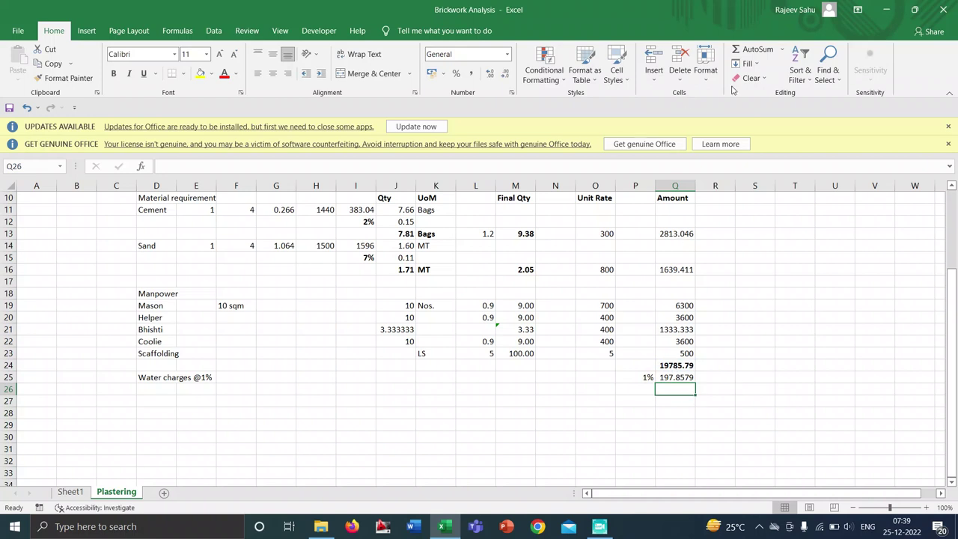
Sum Q24:Q25 in Q26 and make the subtotal bold.
left_click(756, 50)
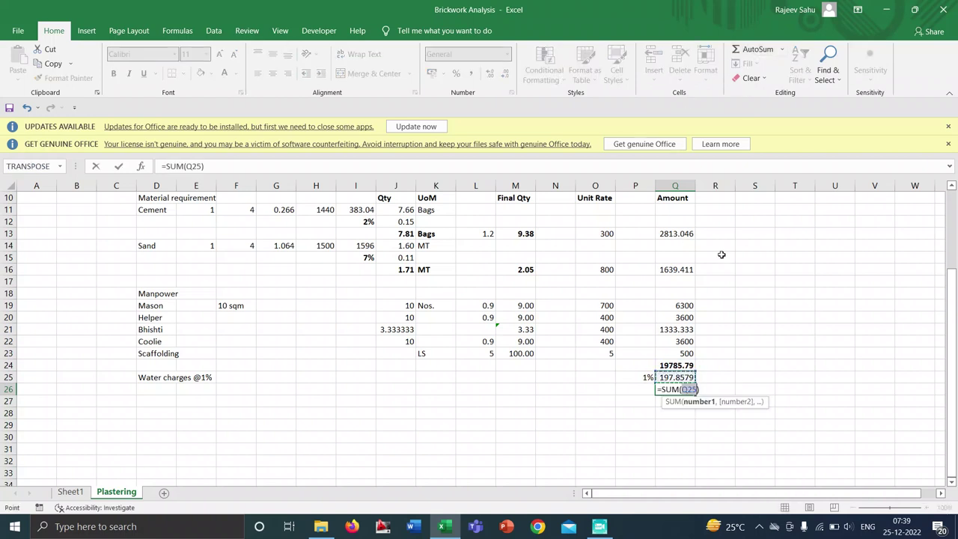
left_click(695, 364, "shift")
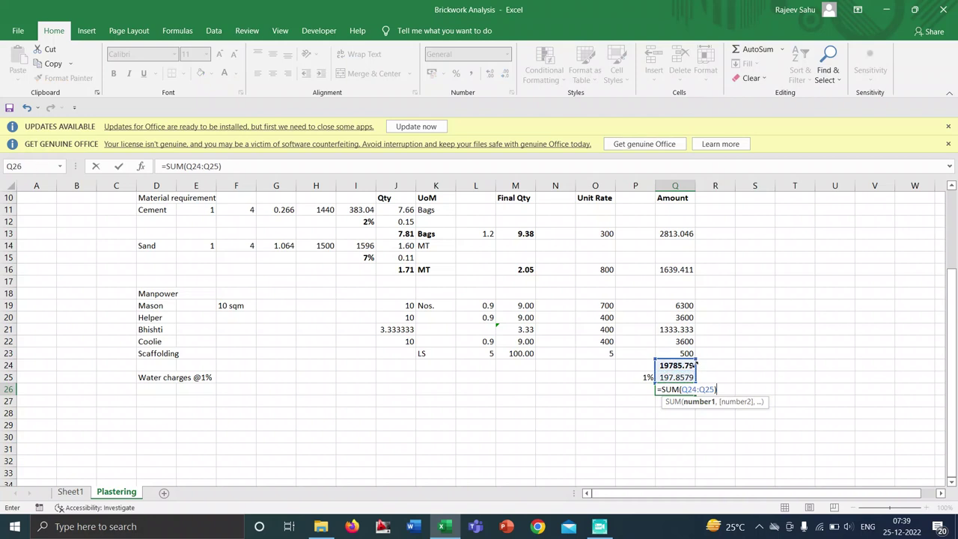
key("Return")
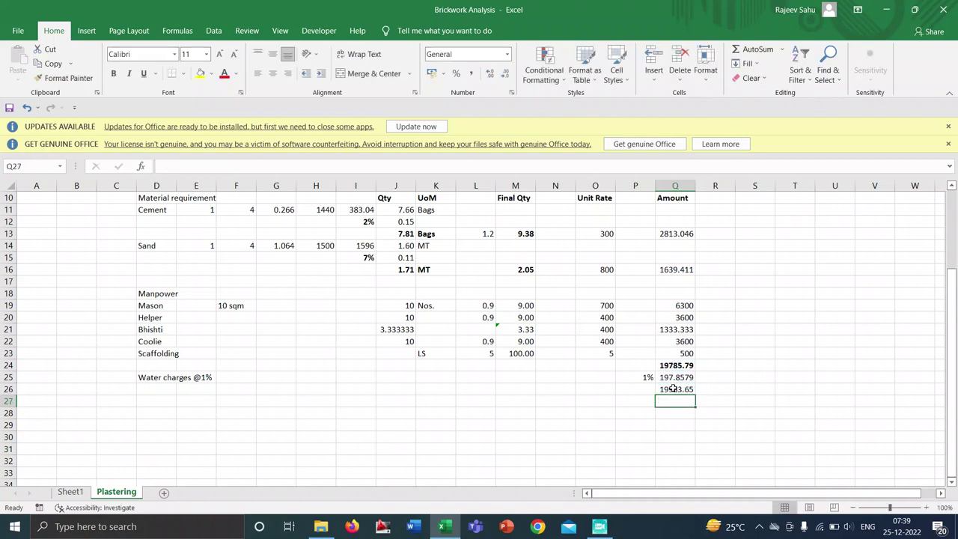
left_click(673, 389)
key("ctrl+b")
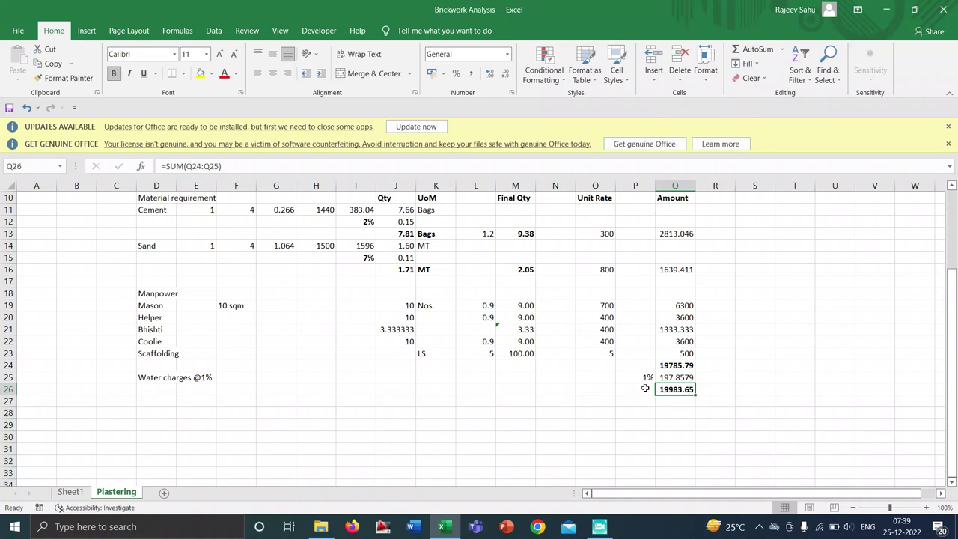
Add the item "Contractor's profit @ 10%" in D27.
left_click(145, 399)
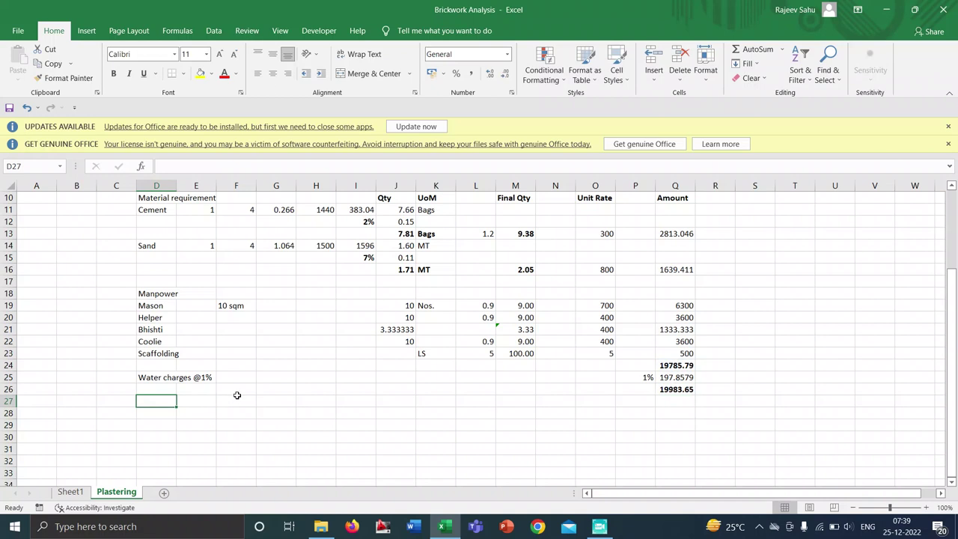
type("Cont")
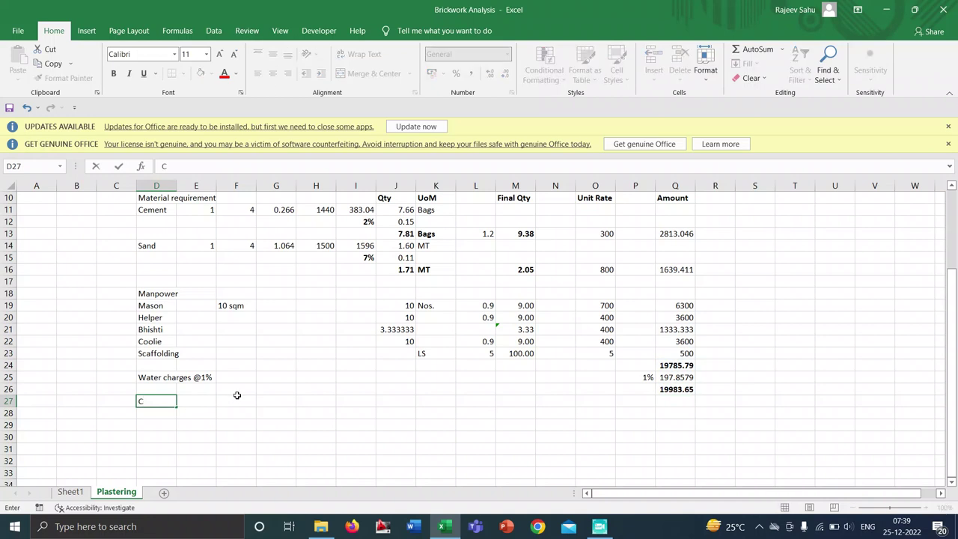
type("tor's profit @ 10")
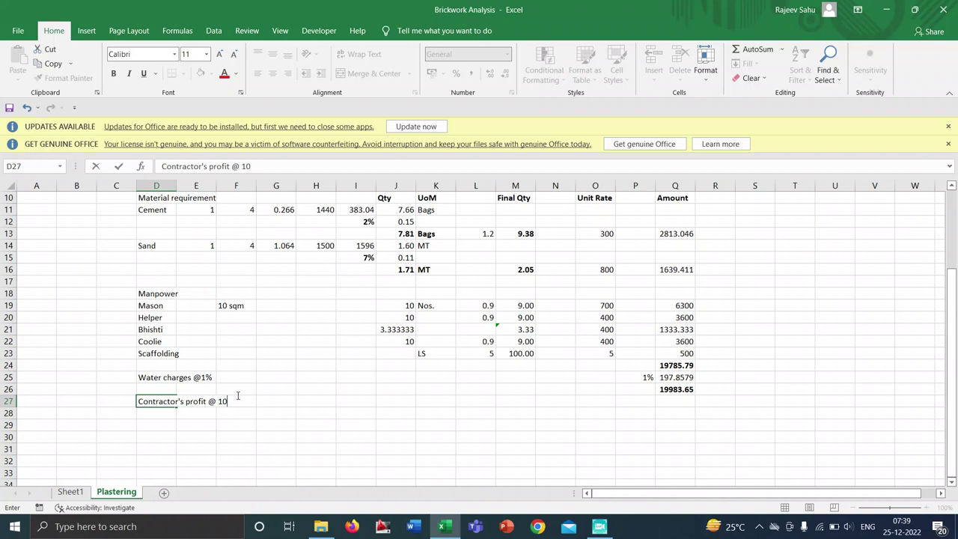
type("%")
Enter the contractor's profit rate 10% in P27.
key("Right")
key("Right")
key("Right")
key("Right")
key("Right")
key("Right")
key("Right")
key("Right")
key("Right")
key("Right")
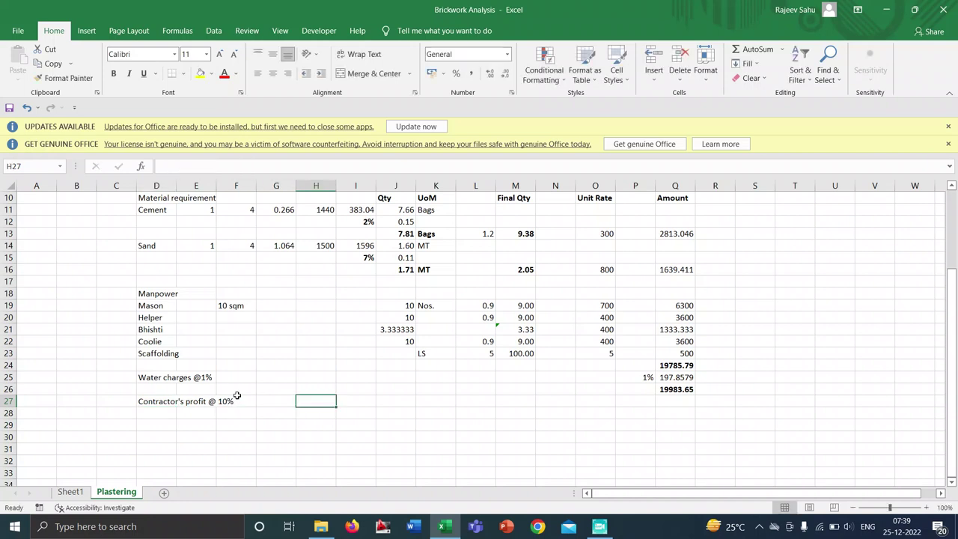
key("Right")
key("Right")
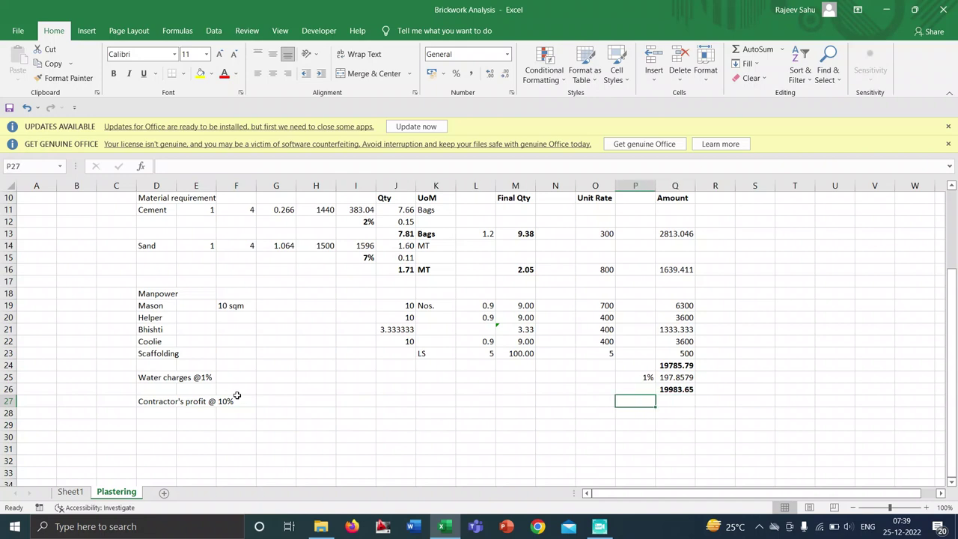
type("10%")
key("Tab")
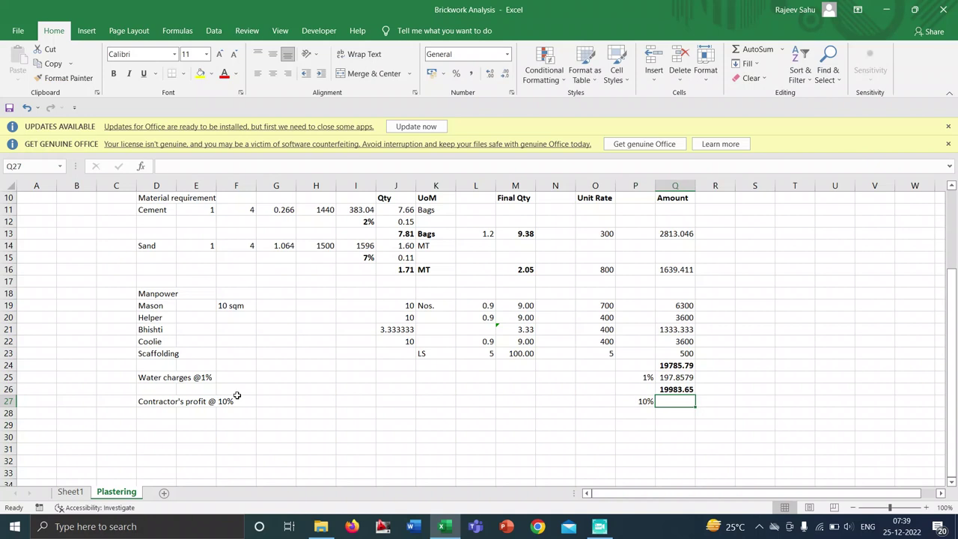
Calculate the contractor's profit amount in Q27 as Q26*P27.
type("=")
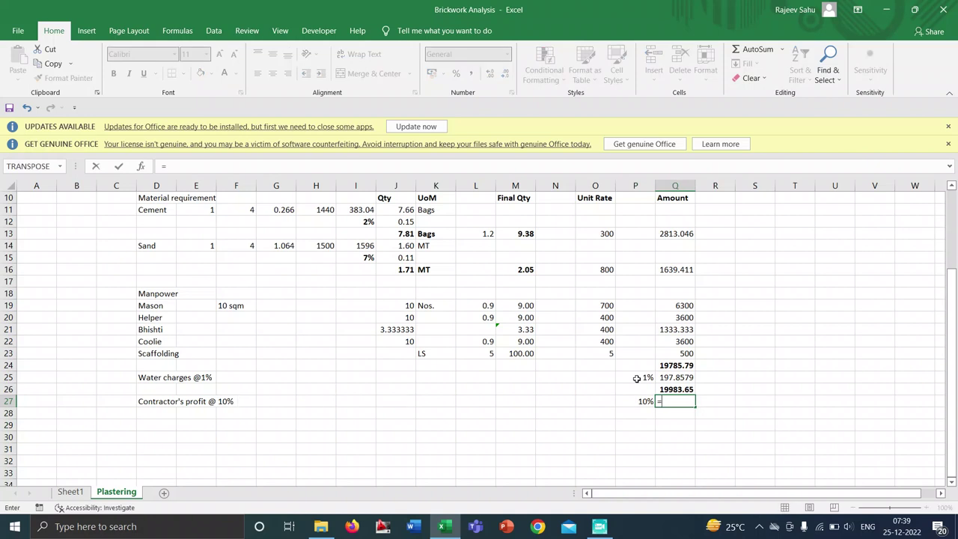
left_click(661, 389)
type("*")
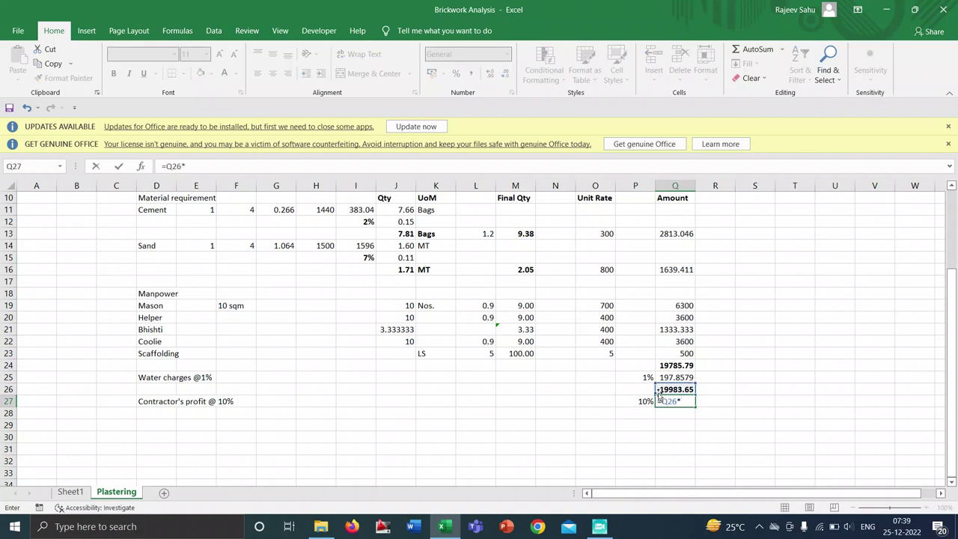
left_click(637, 400)
key("Return")
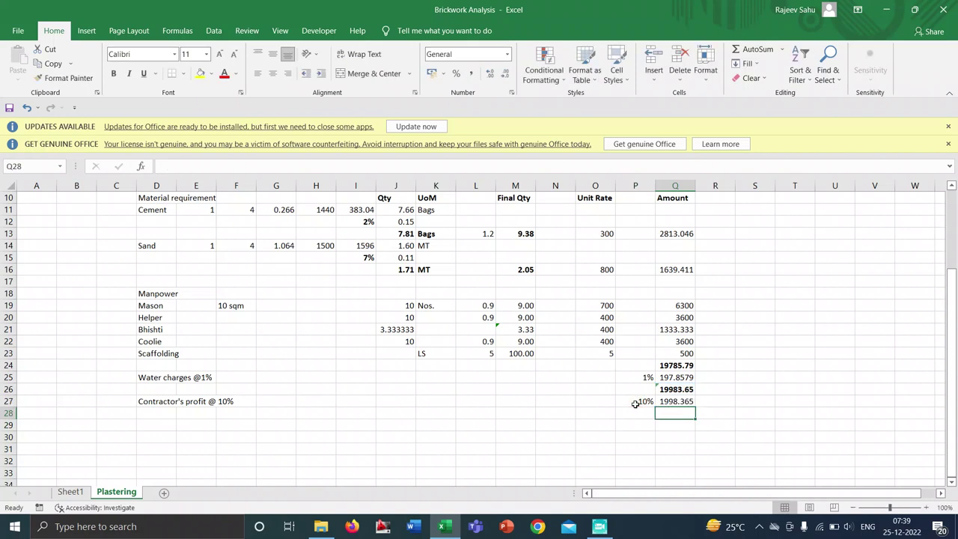
Sum Q26:Q27 in Q28 and make the grand total bold.
left_click(756, 50)
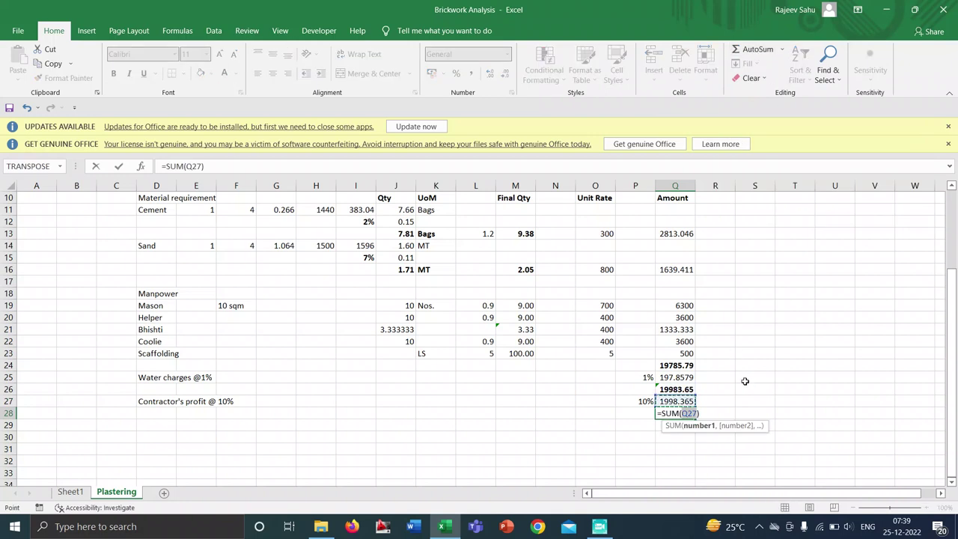
left_click_drag(696, 402, 694, 388)
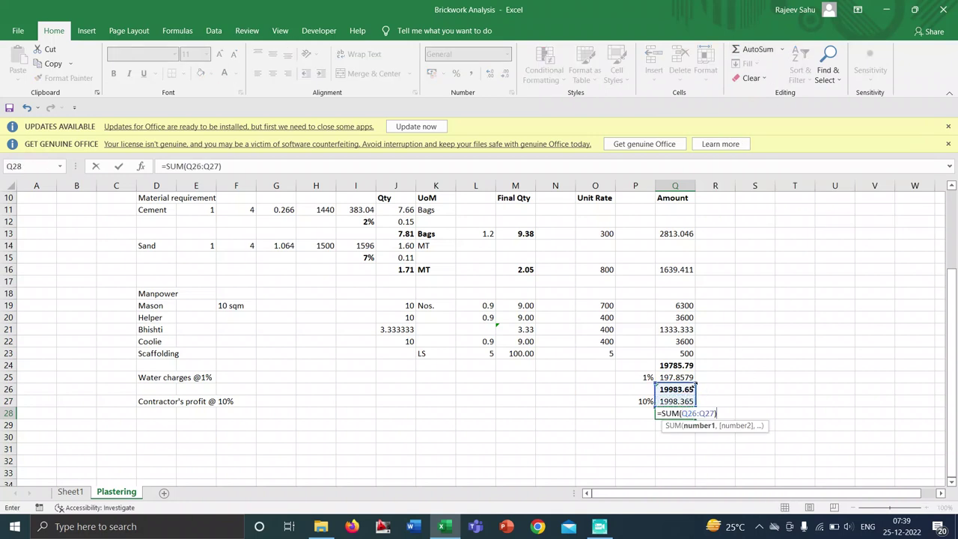
key("Return")
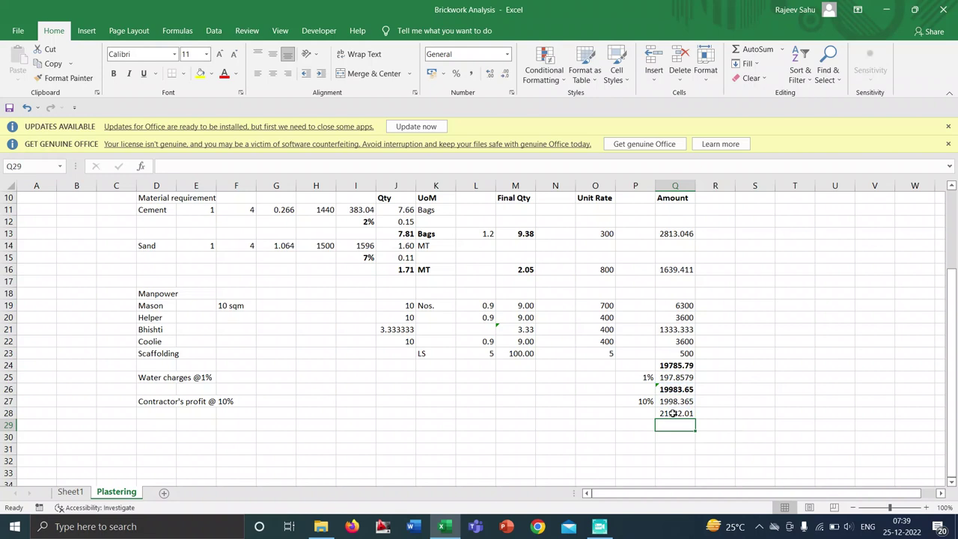
left_click(673, 414)
key("ctrl+b")
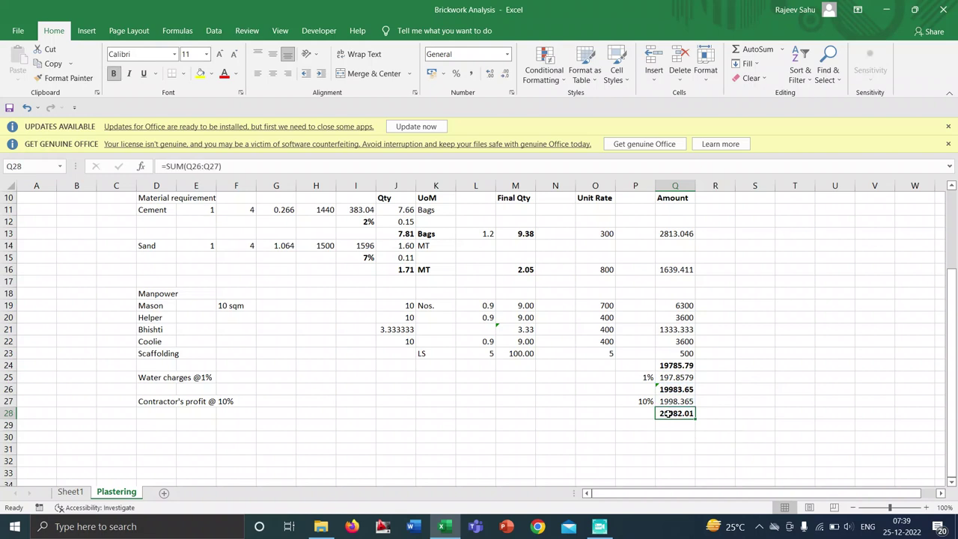
Label the grand total in row 28 with "For 100 sqm" in O28 and the currency "INR" in R28.
left_click(583, 414)
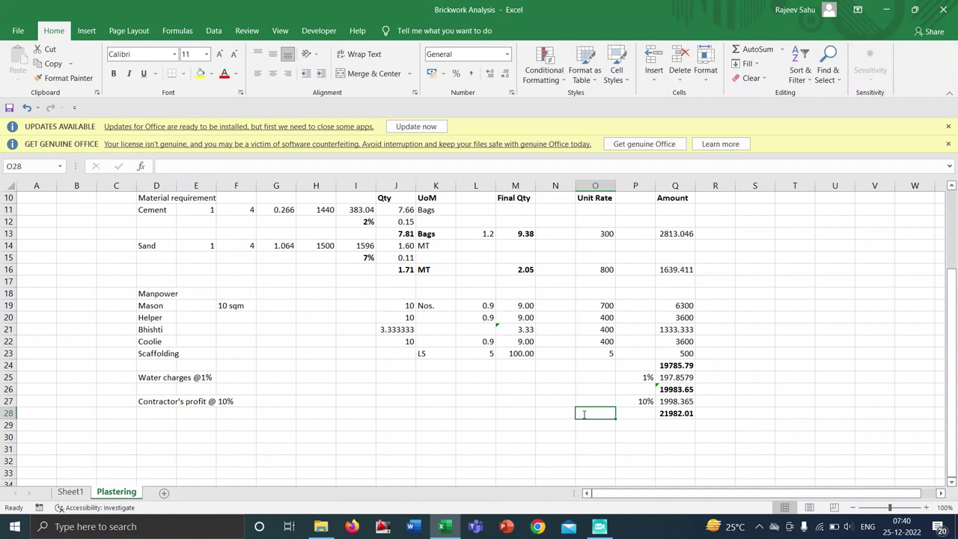
type("For")
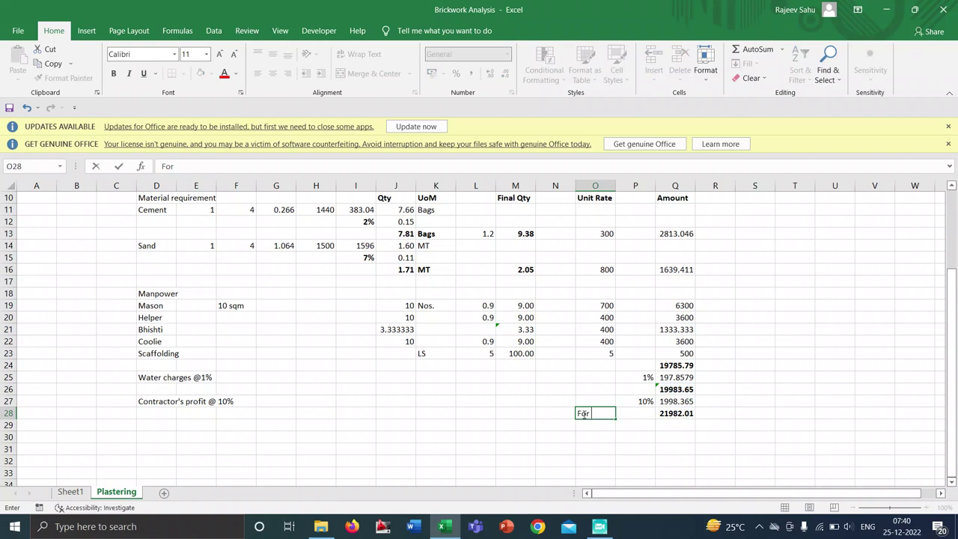
type(" 100 sqm")
key("Return")
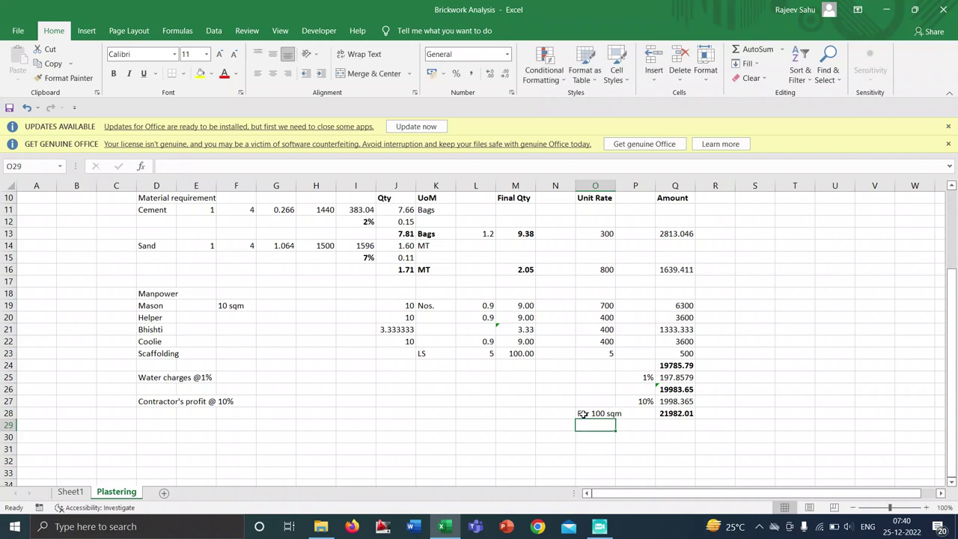
left_click(720, 413)
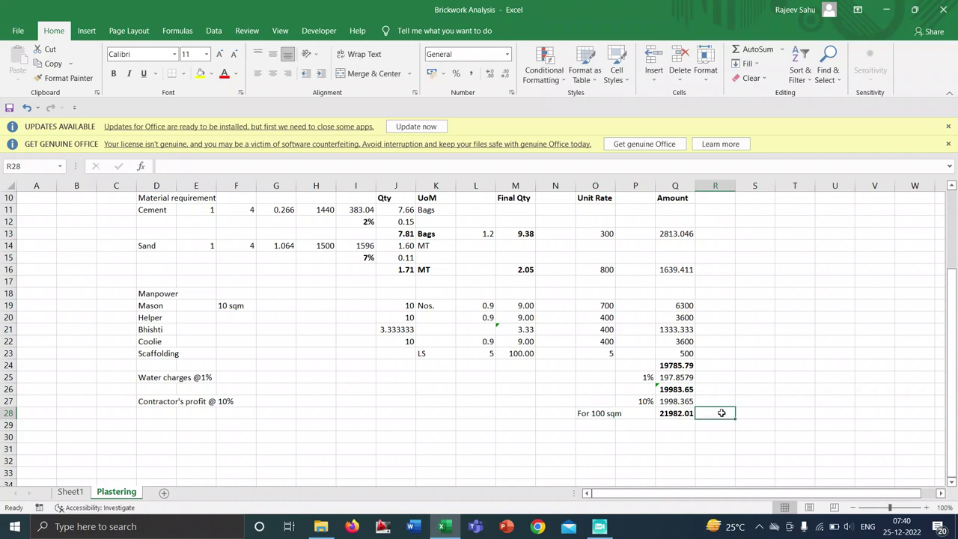
type("INR")
key("Return")
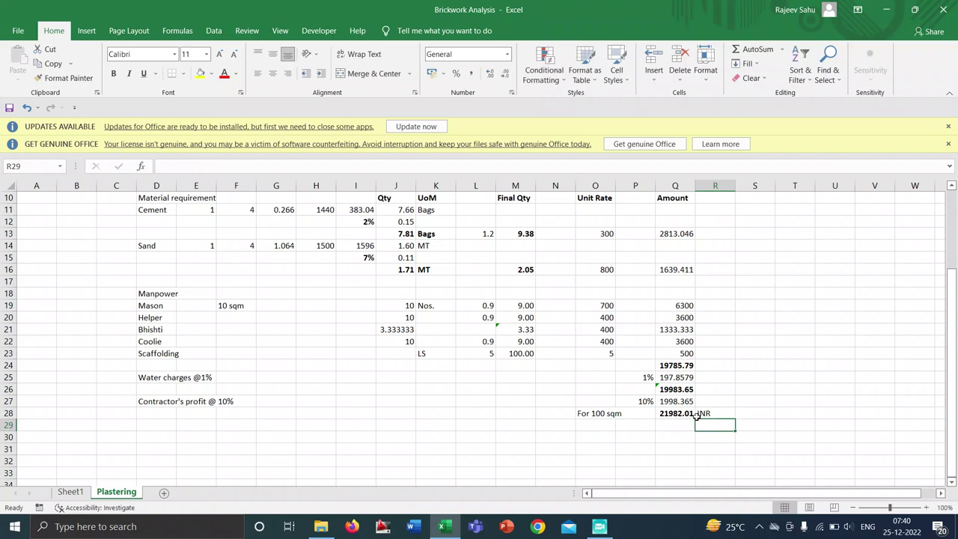
Label the unit cost row with "For 1 sqm" in O29.
left_click(605, 424)
double_click(605, 425)
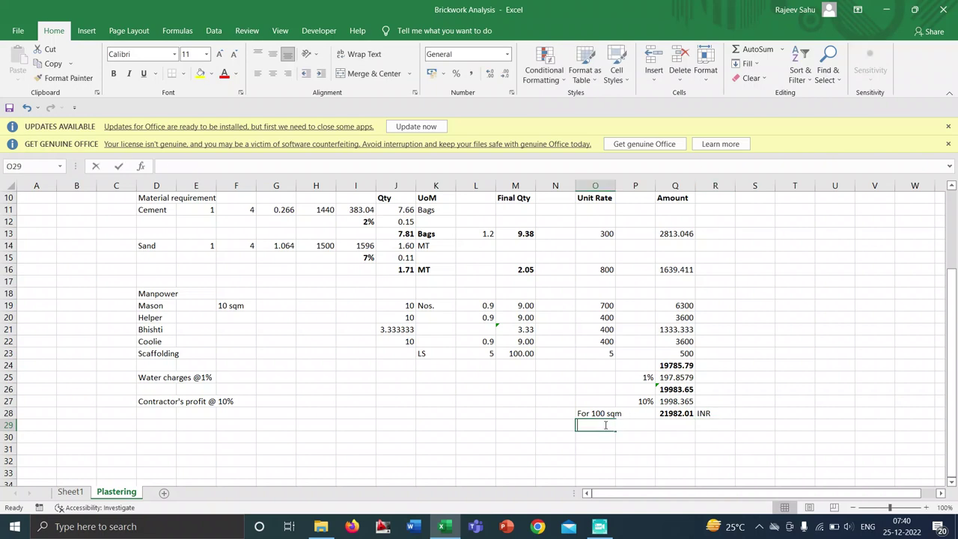
type("For1")
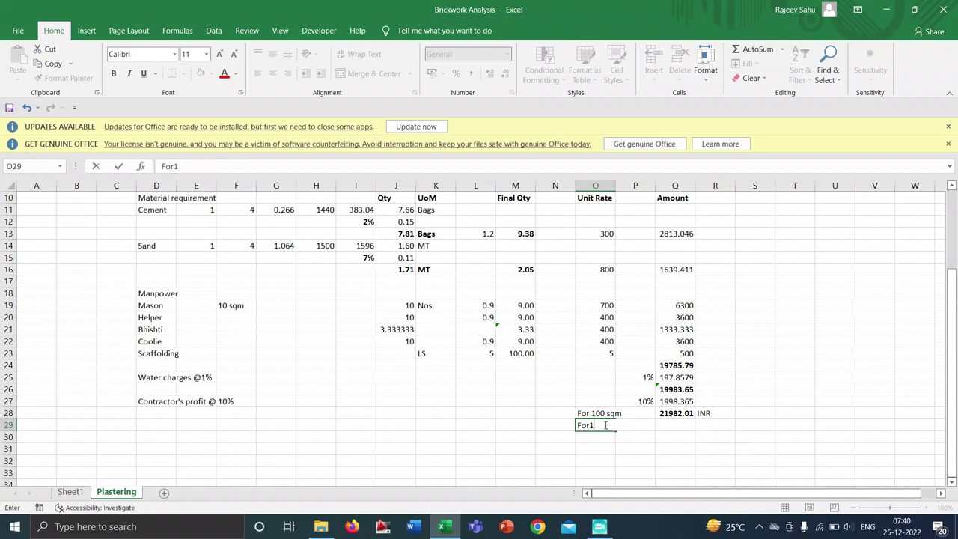
key("BackSpace")
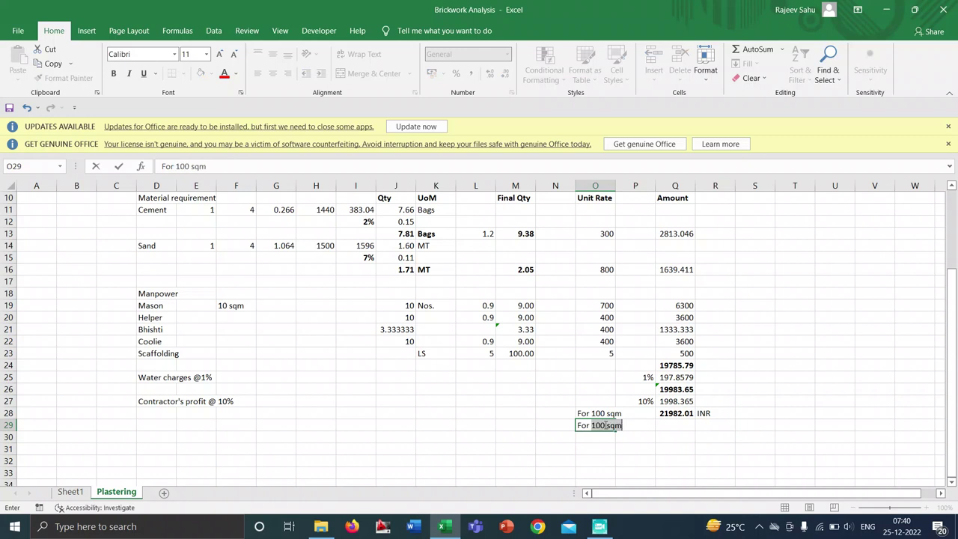
type("1")
key("Delete")
type("sqm")
key("Tab")
Calculate the cost per sqm in Q29 as Q28/100 and enter the currency "INR" in R29.
key("Tab")
type("=")
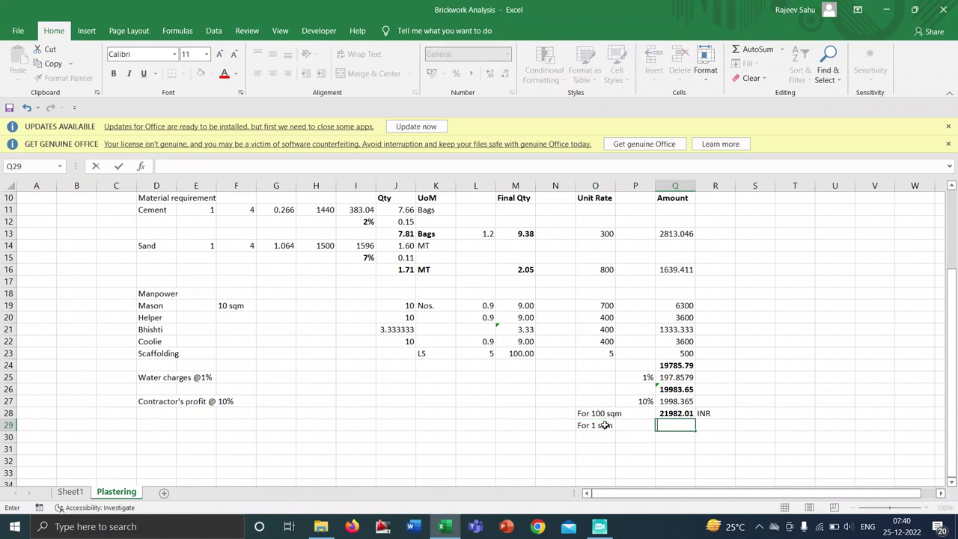
left_click(676, 413)
type("/100")
key("Return")
left_click(708, 425)
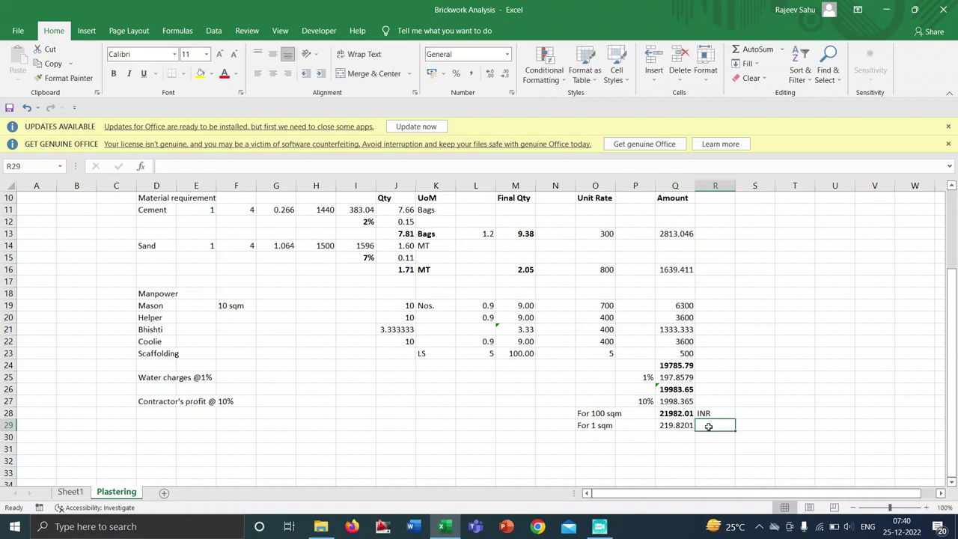
type("INR")
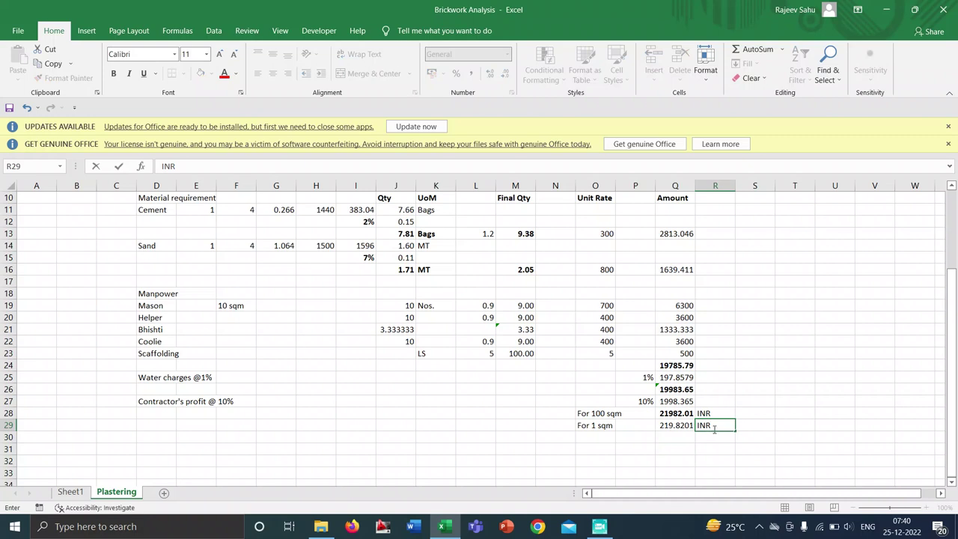
Make the unit cost cells Q29:R29 bold and highlight them with a yellow fill.
left_click(686, 435)
left_click(673, 424)
left_click_drag(673, 423, 717, 425)
key("ctrl+b")
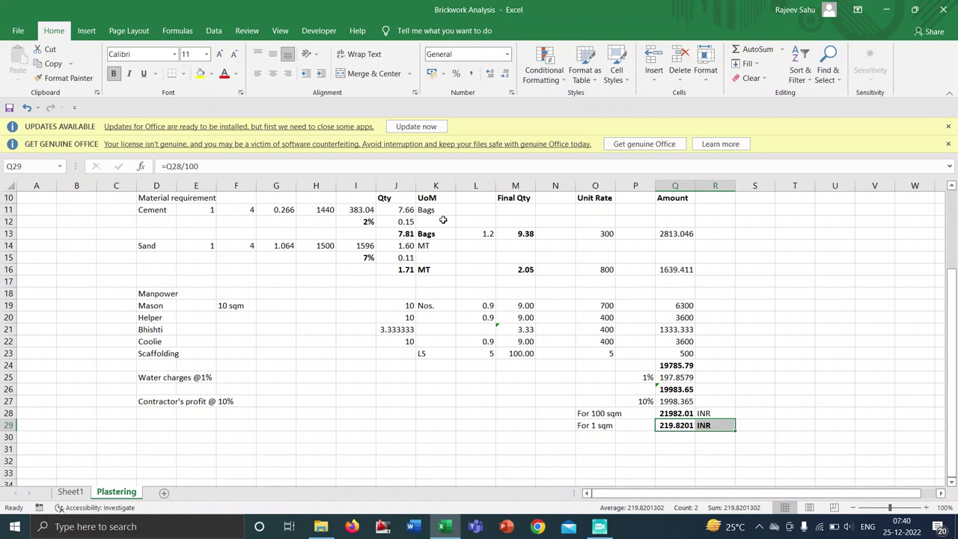
left_click(201, 75)
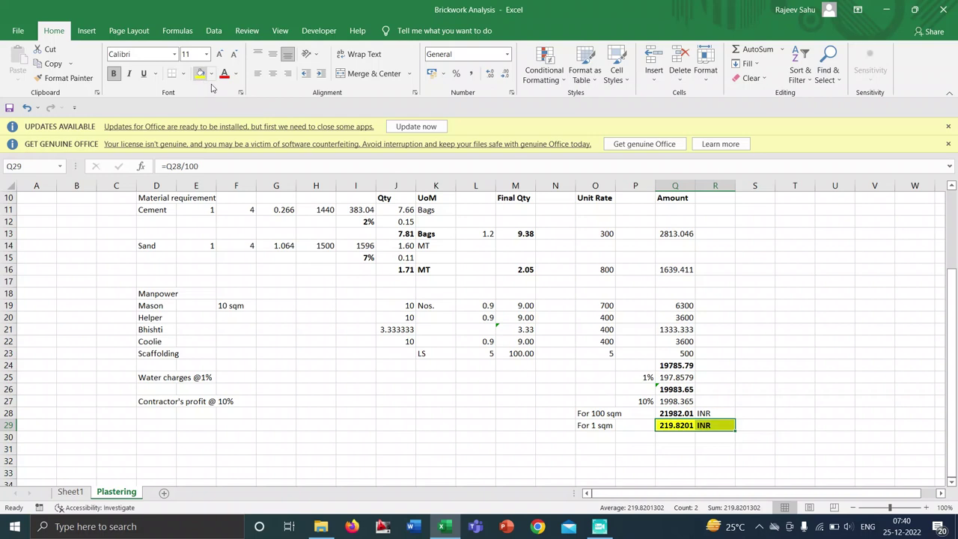
left_click(625, 458)
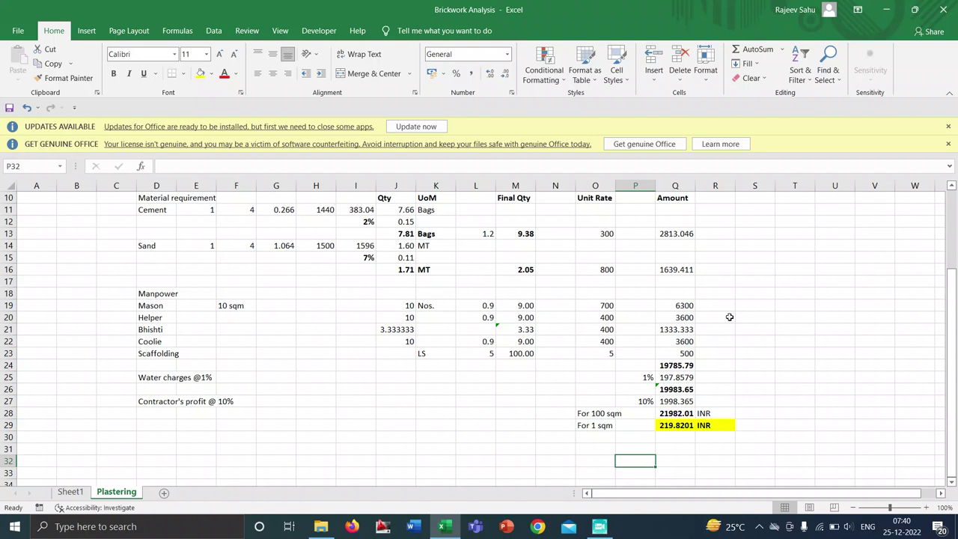
left_click(602, 525)
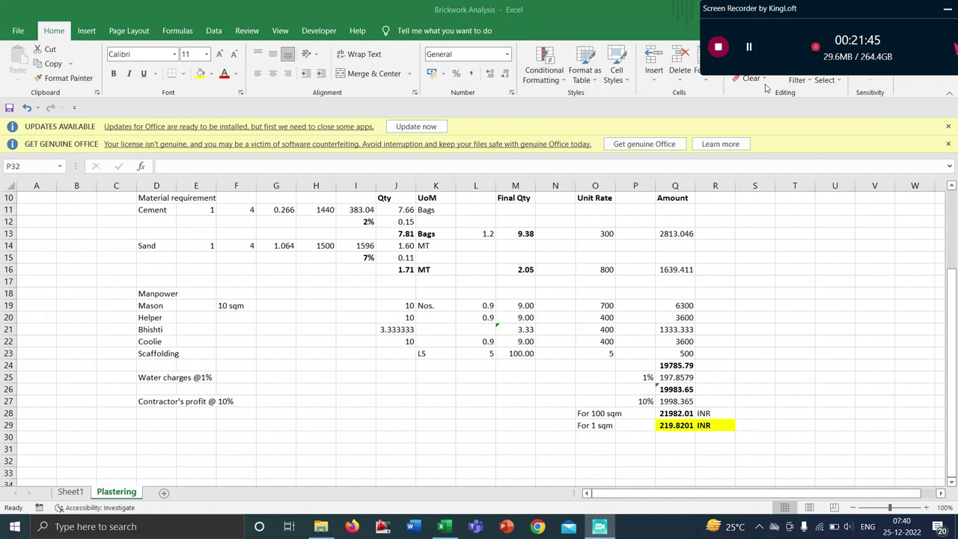